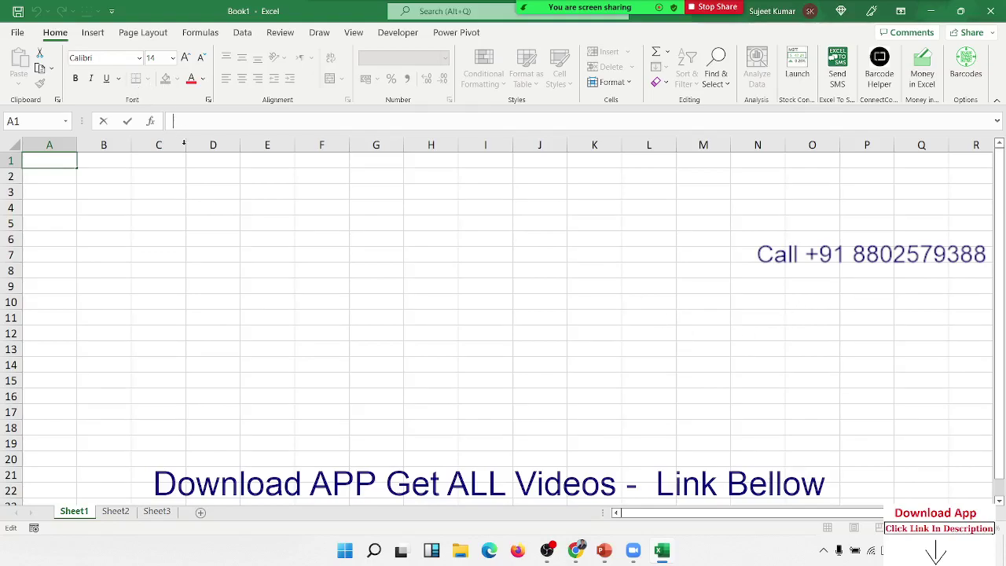
# - Leave cell D4 and open the File backstage Home page with recent workbooks
pyautogui.click(192, 208)
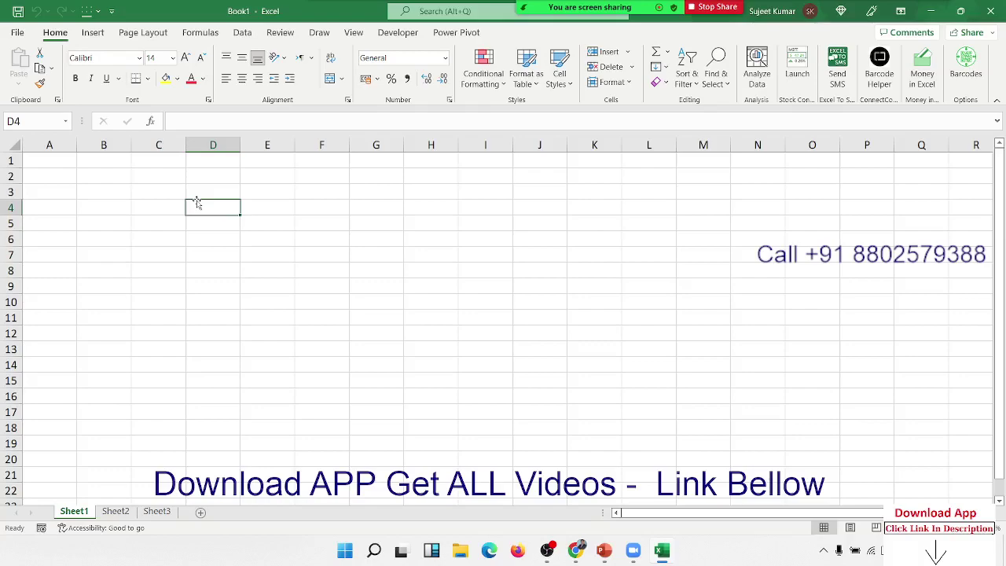
pyautogui.click(22, 34)
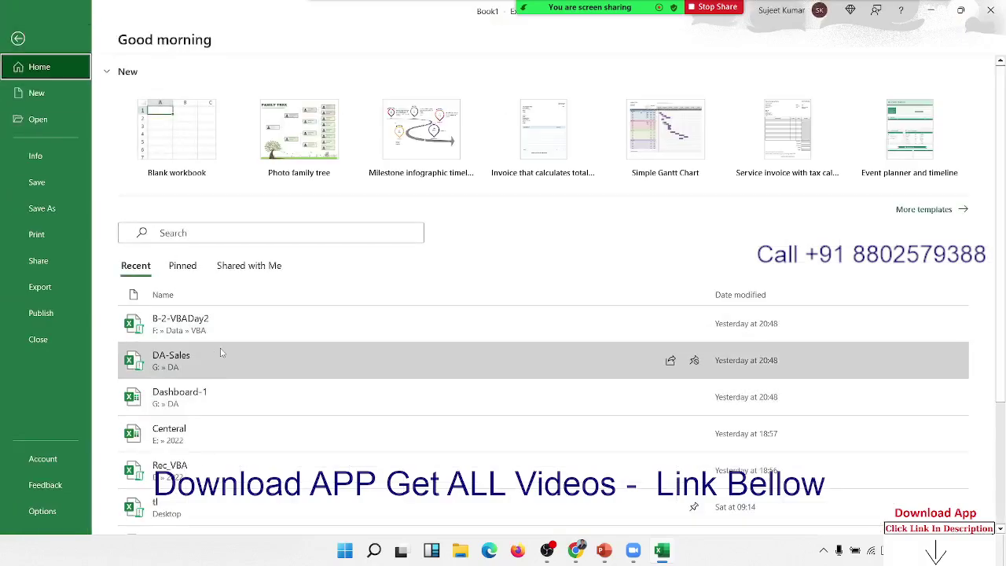
# - Open Dashboard-1 from recent files, scroll through its sales report, then close it
pyautogui.scroll(-2, 221, 353)
pyautogui.click(224, 307)
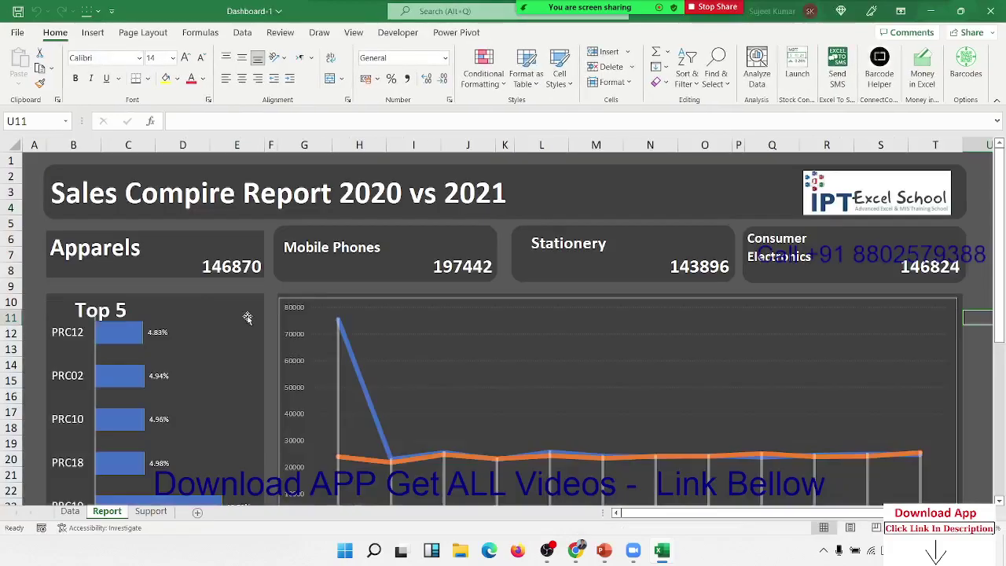
pyautogui.scroll(-6, 669, 452)
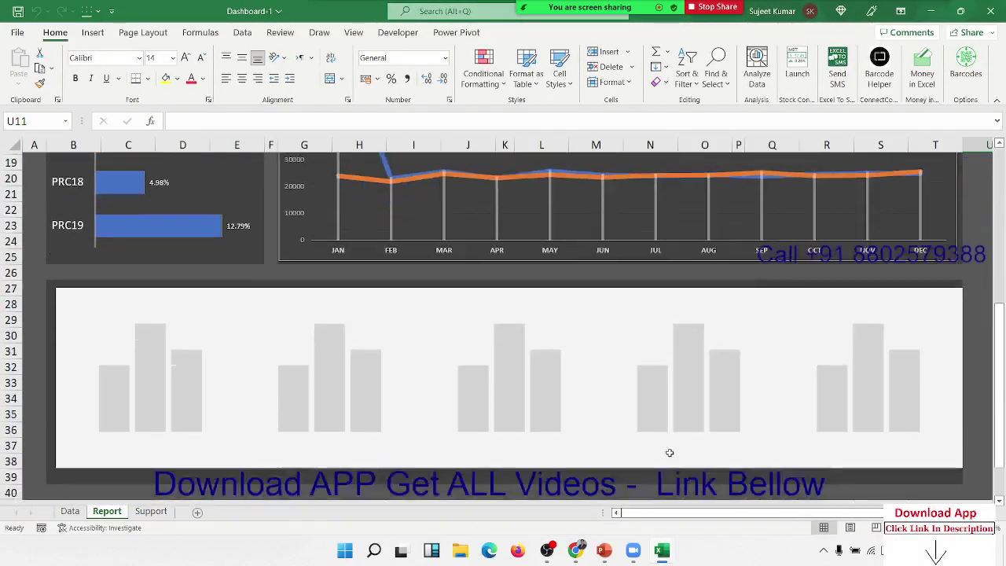
pyautogui.scroll(-1, 669, 452)
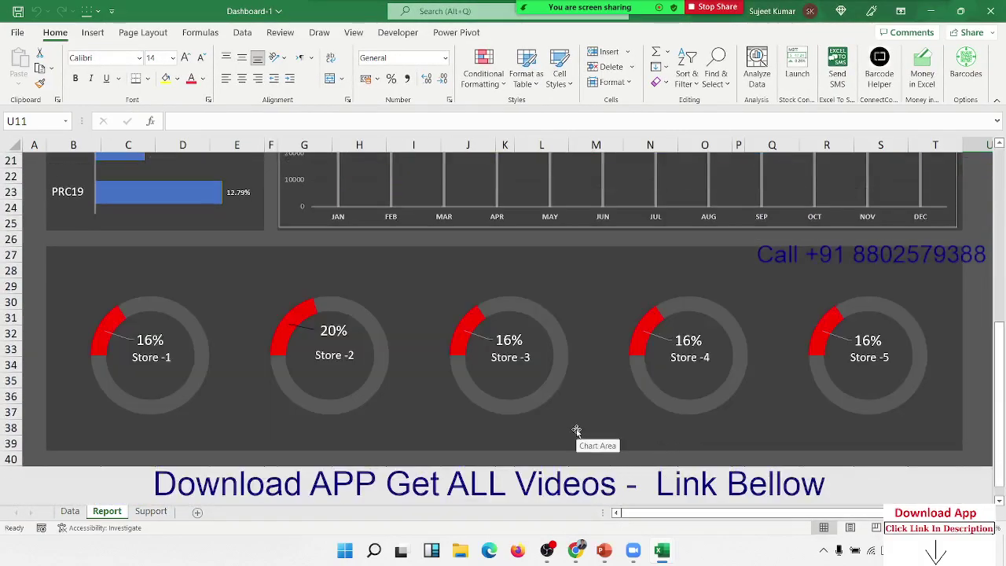
pyautogui.scroll(2, 359, 323)
pyautogui.scroll(4, 359, 322)
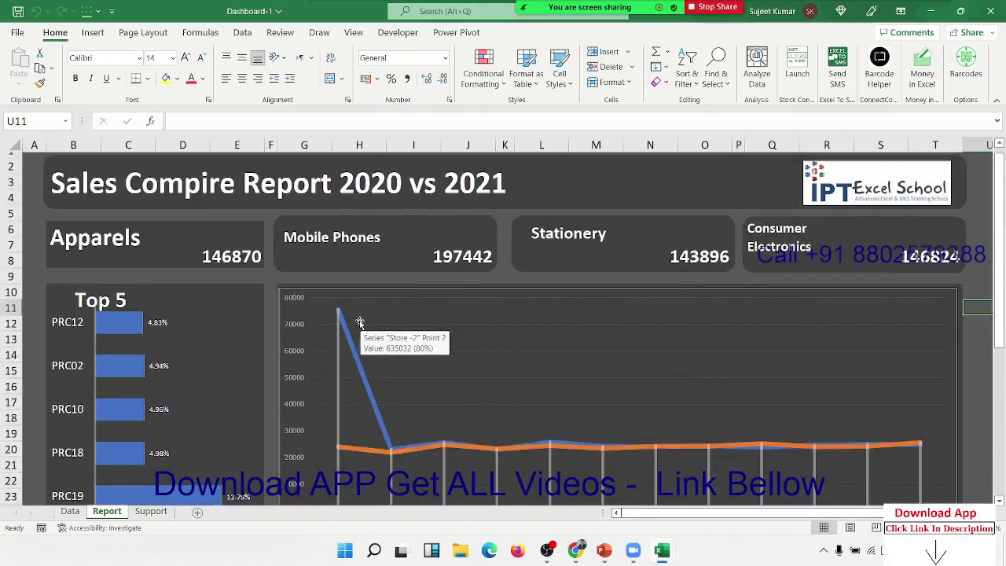
pyautogui.scroll(1, 359, 322)
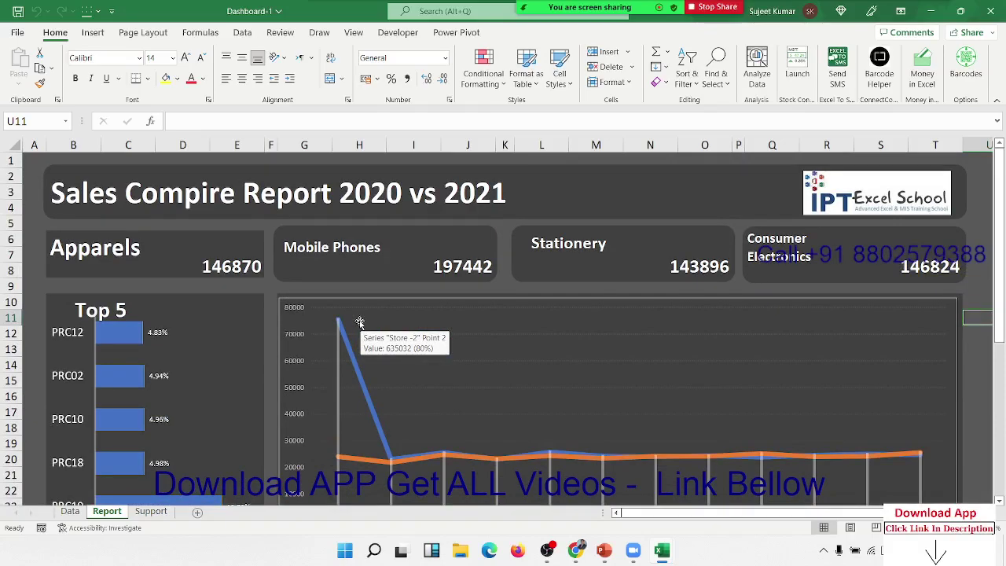
pyautogui.scroll(-3, 416, 317)
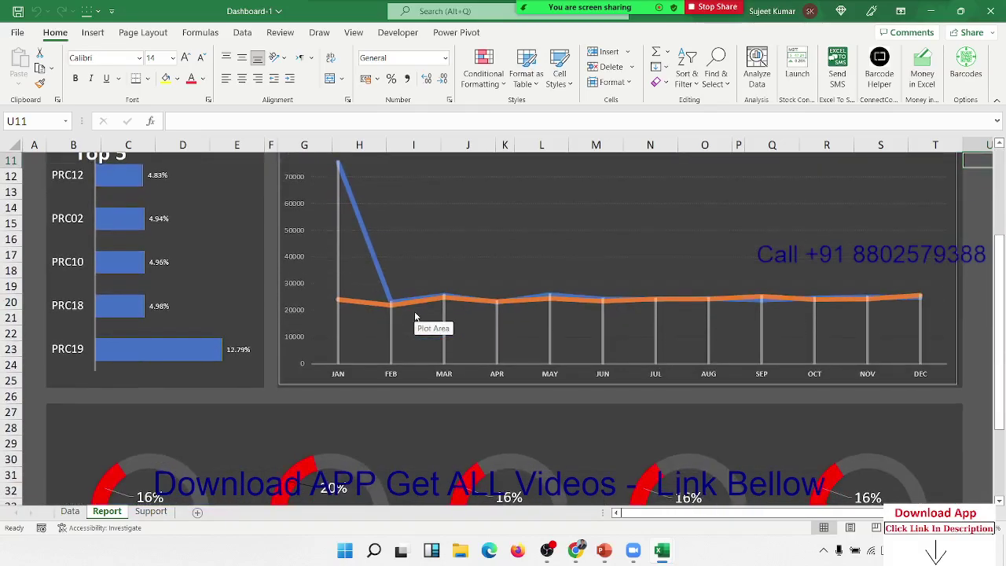
pyautogui.scroll(3, 416, 317)
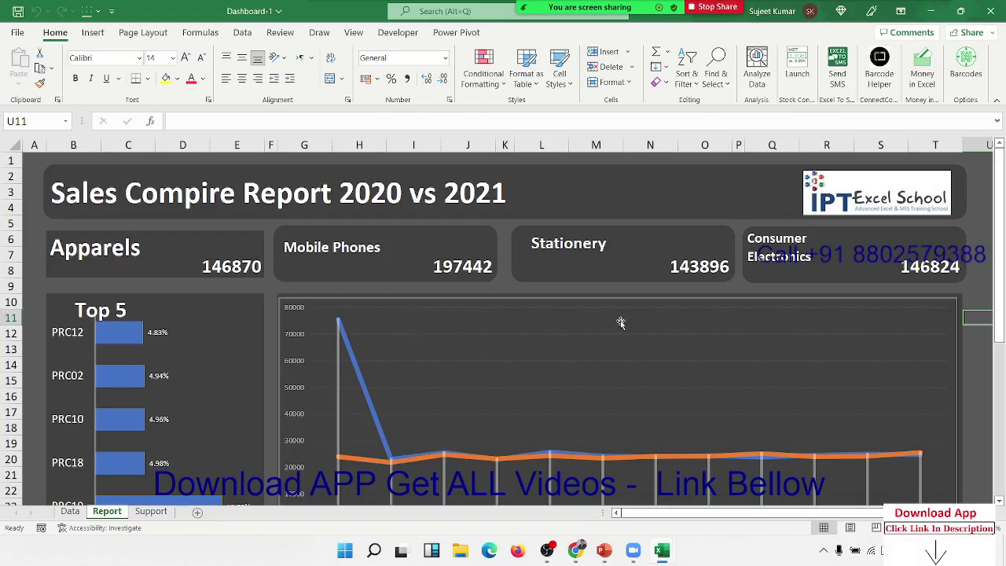
pyautogui.scroll(-3, 621, 323)
pyautogui.scroll(-3, 621, 323)
pyautogui.scroll(2, 689, 339)
pyautogui.scroll(5, 690, 339)
pyautogui.click(1000, 14)
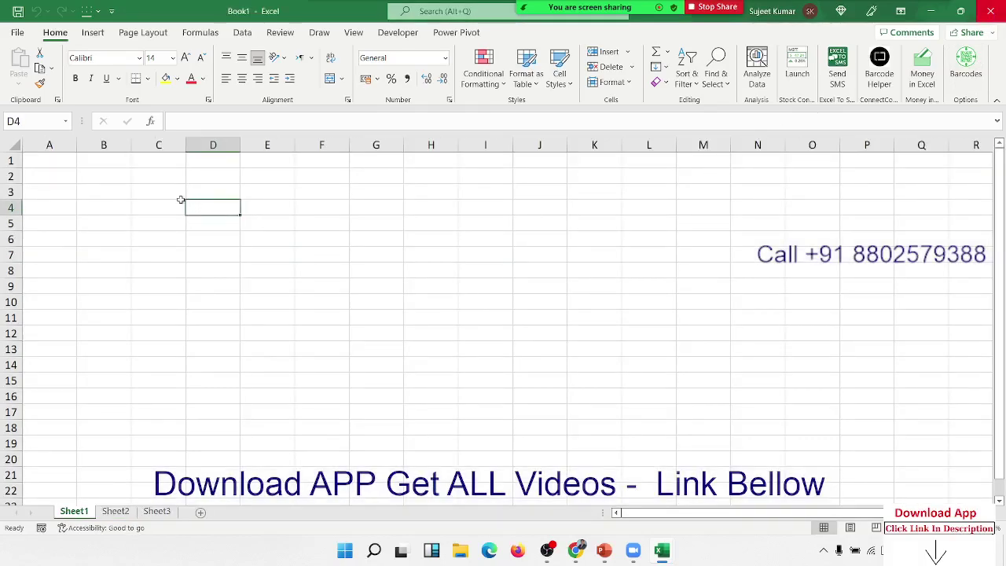
# - Enter 10th in cell B2 of Sheet1
pyautogui.click(154, 195)
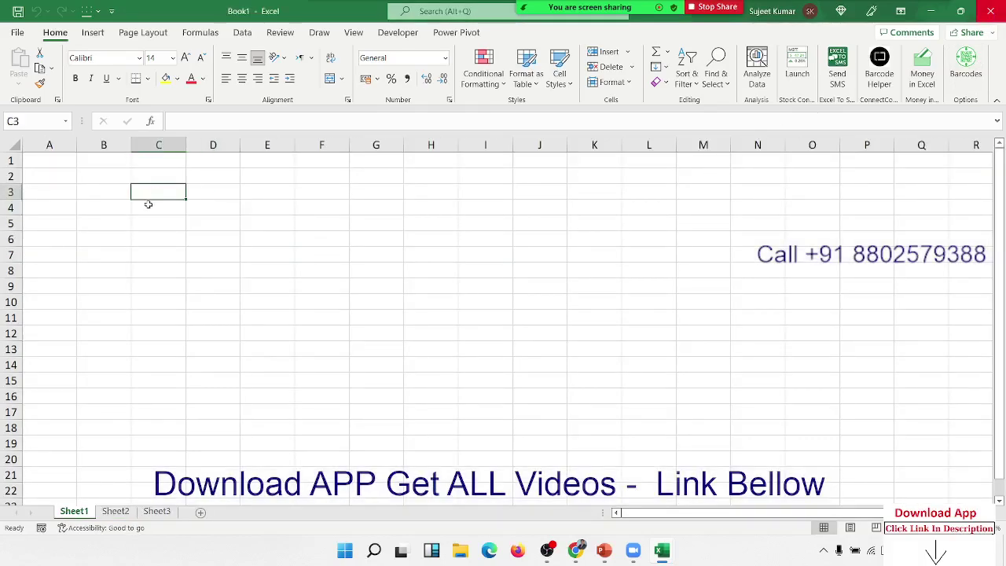
pyautogui.scroll(2, 144, 211)
pyautogui.scroll(2, 144, 211)
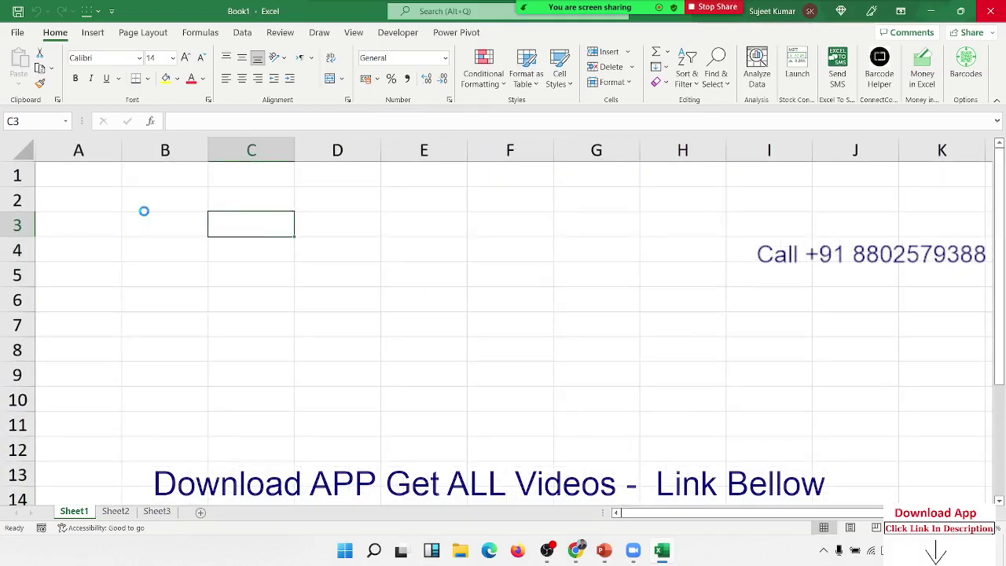
pyautogui.scroll(2, 143, 211)
pyautogui.click(153, 211)
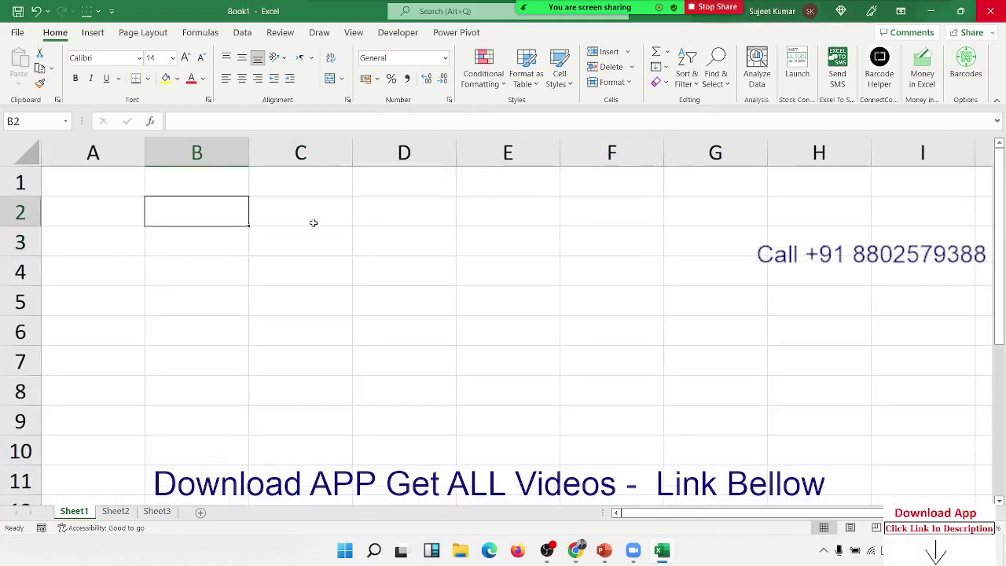
pyautogui.write('10')
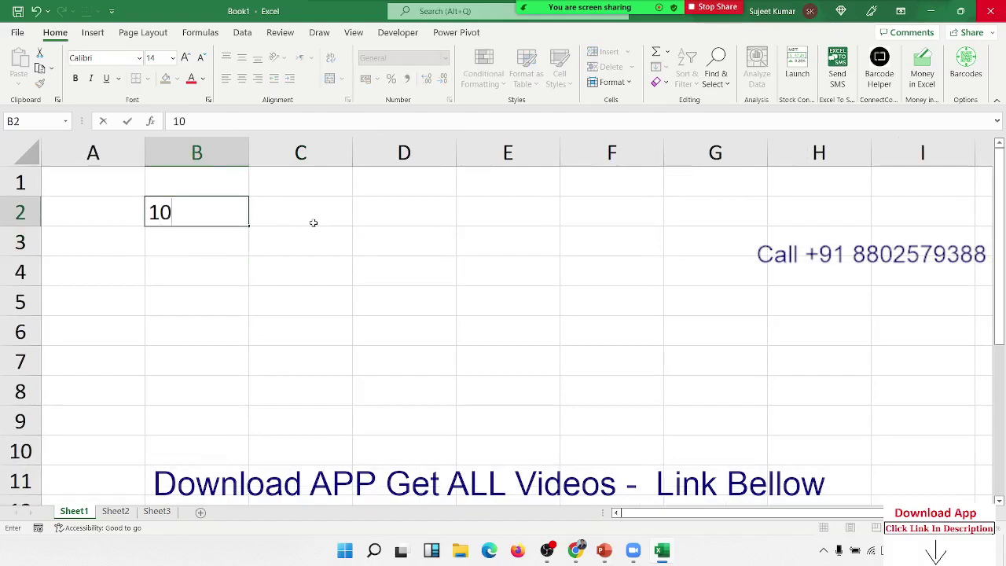
pyautogui.write('th')
pyautogui.press('Return')
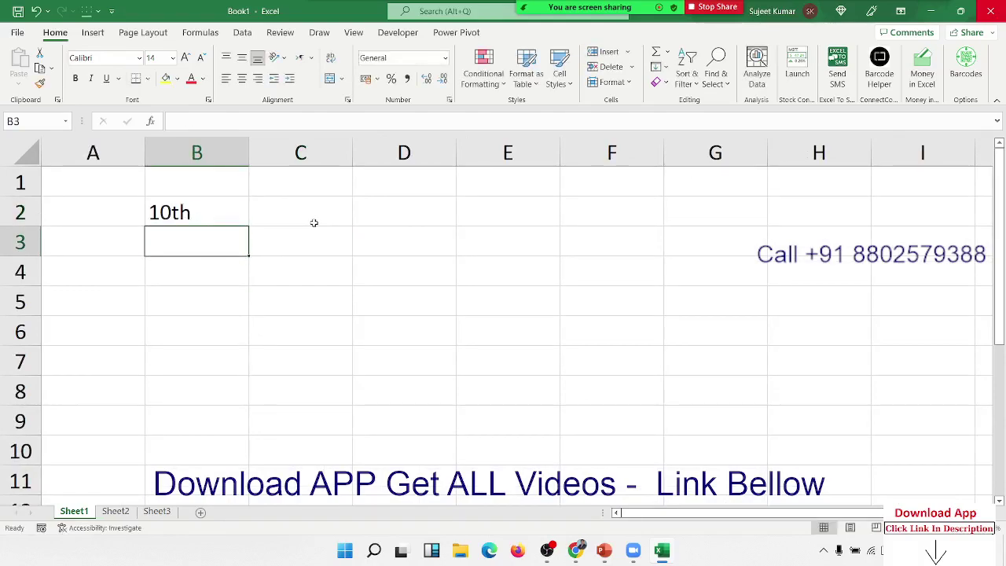
pyautogui.press('Up')
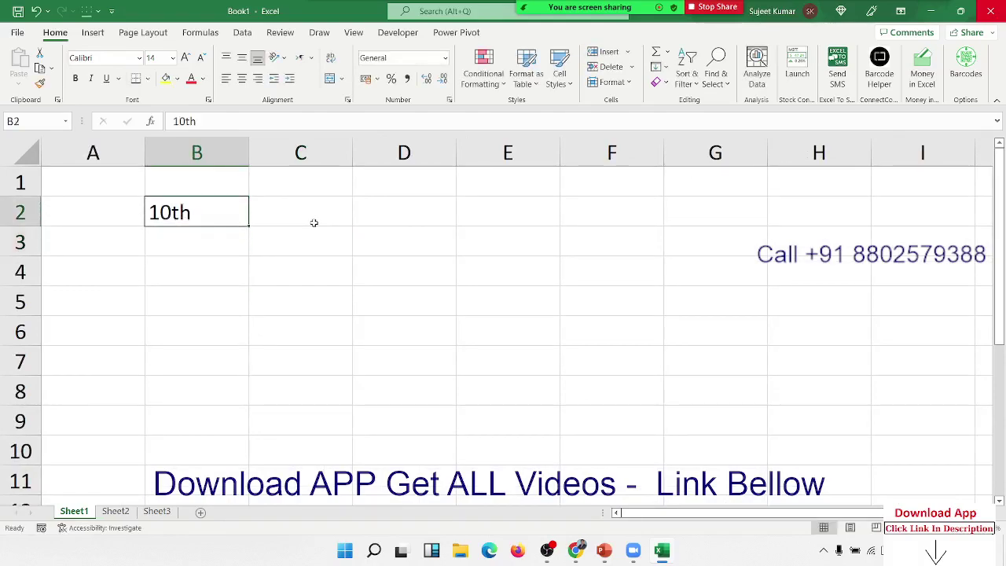
# - Format the 'th' in B2 as superscript via Format Cells
pyautogui.doubleClick(167, 210)
pyautogui.hotkey('shift', 'Right')
pyautogui.hotkey('shift', 'Right')
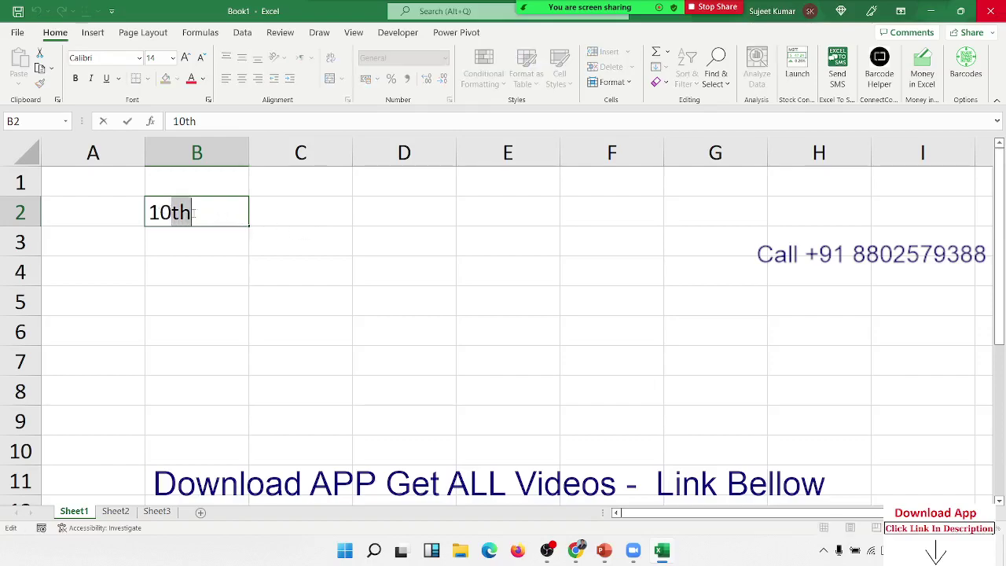
pyautogui.rightClick(191, 217)
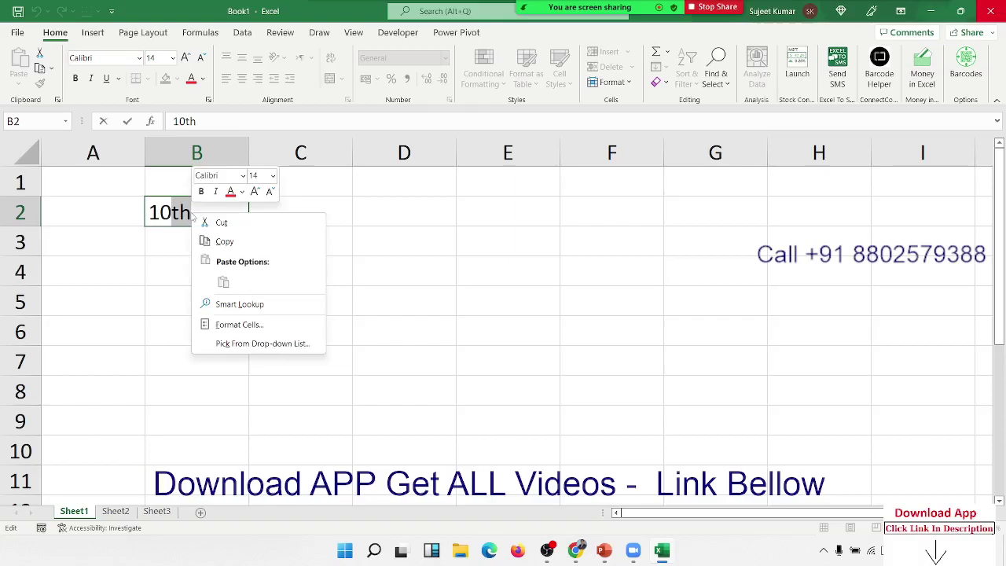
pyautogui.click(239, 323)
pyautogui.moveTo(206, 166); pyautogui.dragTo(526, 120)
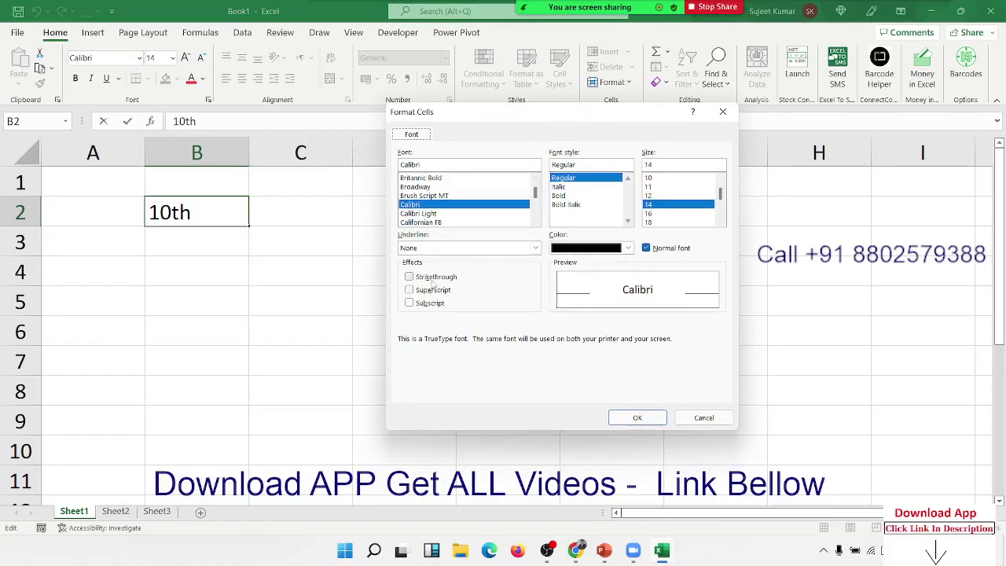
pyautogui.click(426, 290)
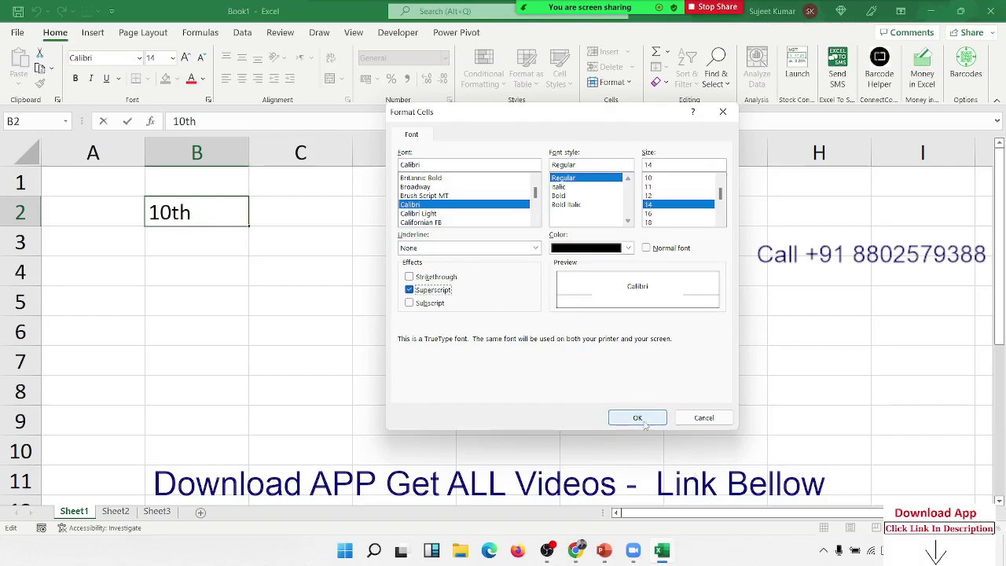
pyautogui.click(641, 418)
pyautogui.click(353, 355)
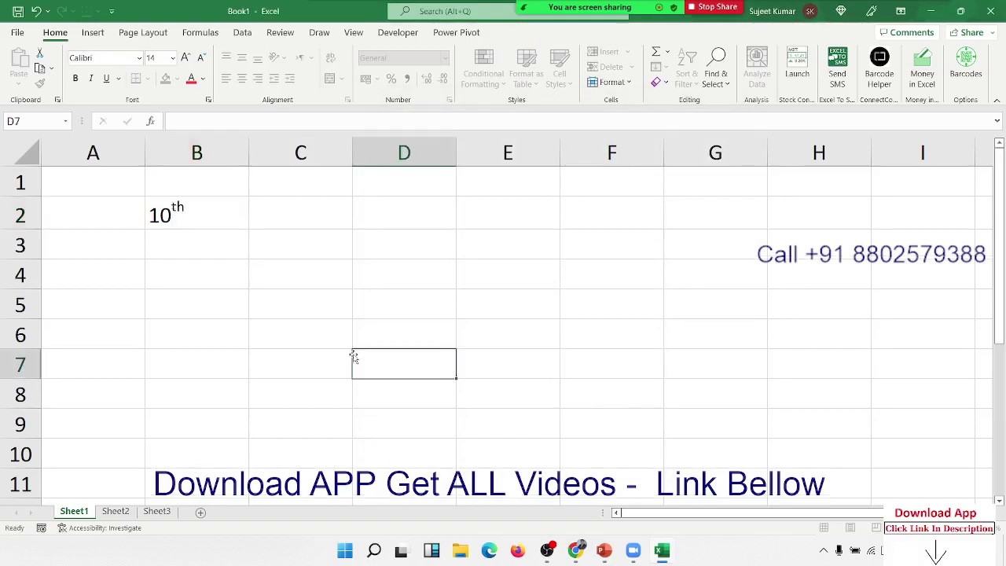
# - Enter 10o in B3 and superscript the o so it reads as 10°
pyautogui.click(207, 245)
pyautogui.write('1')
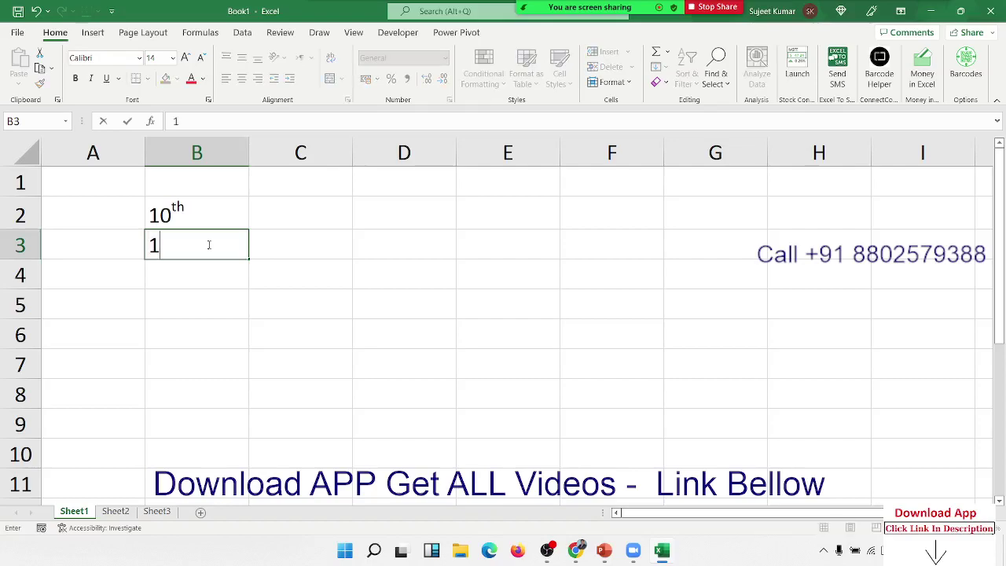
pyautogui.write('0o')
pyautogui.hotkey('ctrl', 'Return')
pyautogui.doubleClick(207, 244)
pyautogui.moveTo(170, 244); pyautogui.dragTo(188, 245)
pyautogui.rightClick(189, 241)
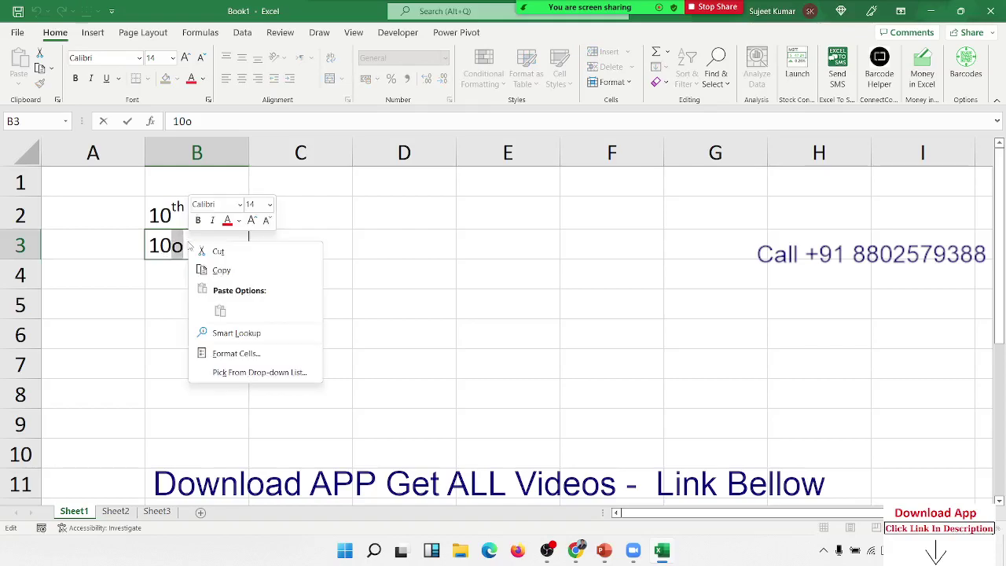
pyautogui.click(236, 354)
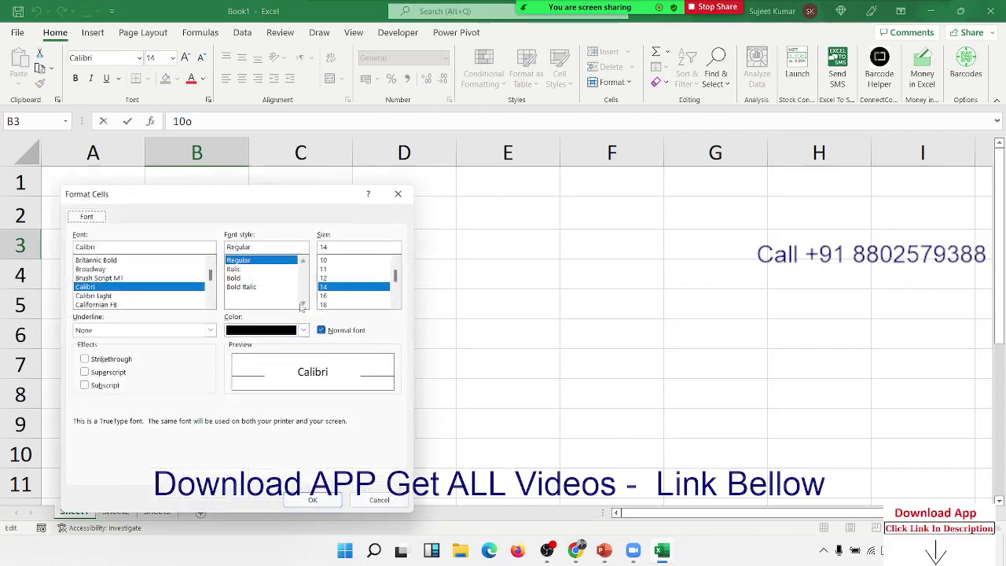
pyautogui.click(84, 372)
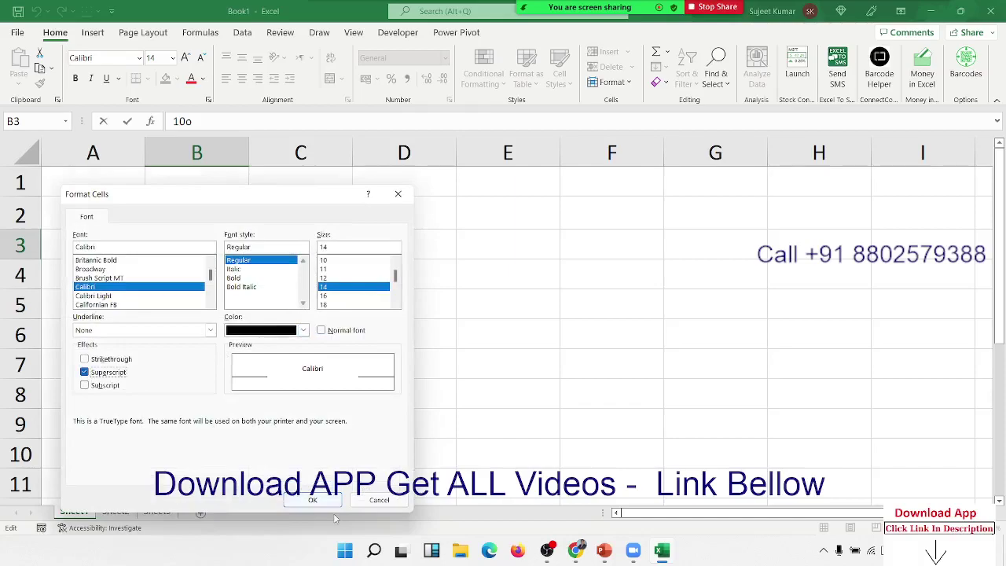
pyautogui.click(330, 504)
pyautogui.click(242, 360)
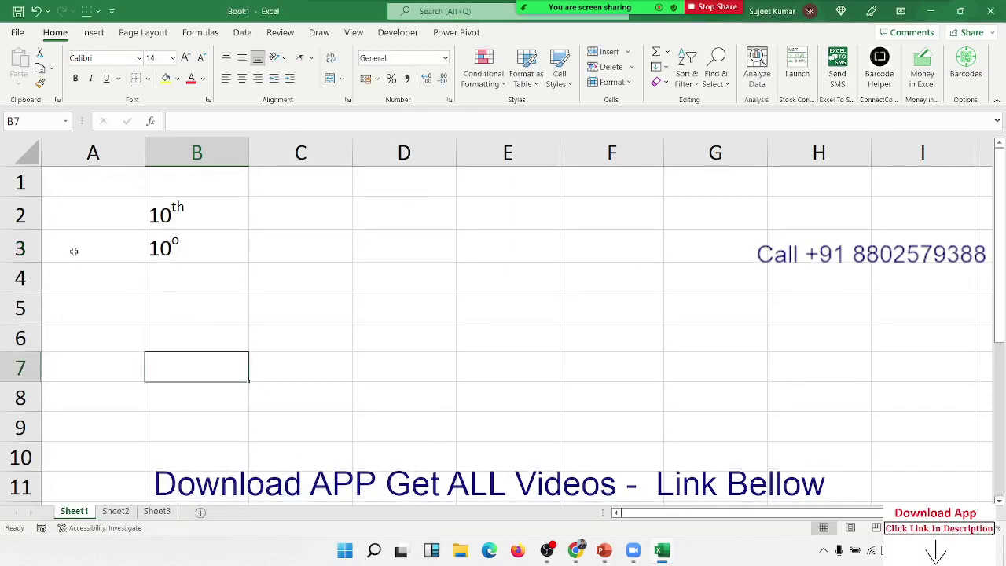
# - Enter H2O in B4 and format the 2 as subscript
pyautogui.click(174, 280)
pyautogui.write('H')
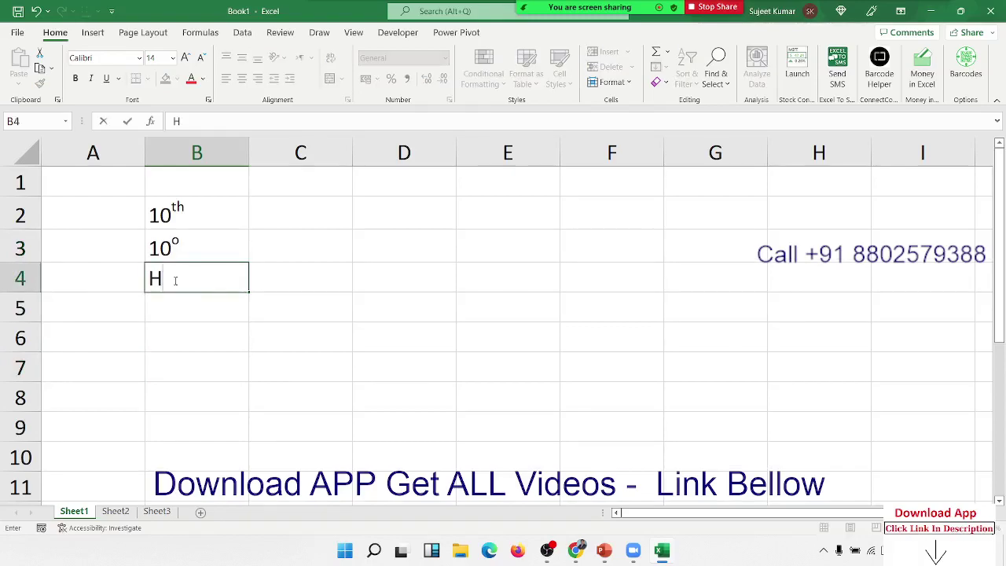
pyautogui.write('2')
pyautogui.write('O')
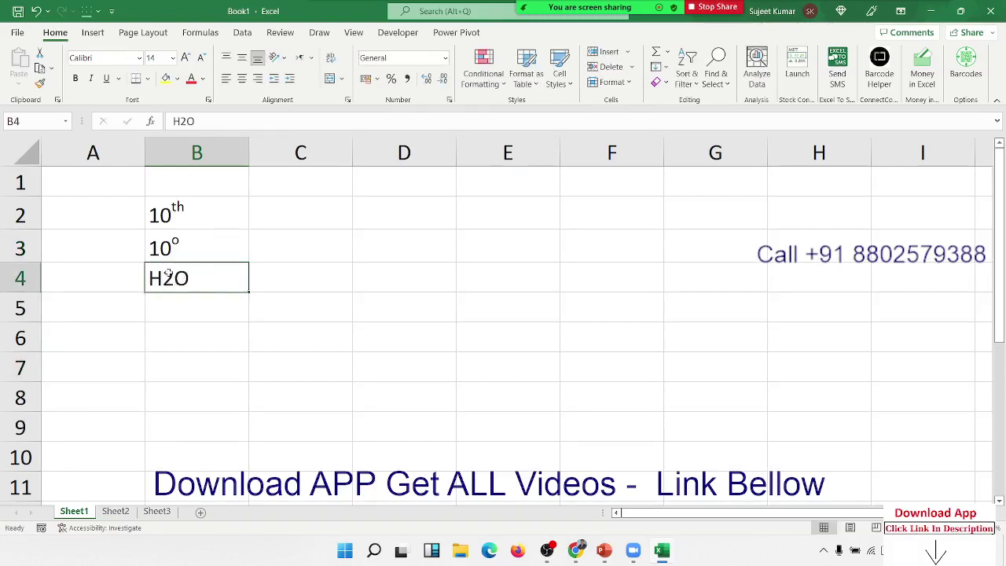
pyautogui.click(162, 278)
pyautogui.hotkey('shift', 'Right')
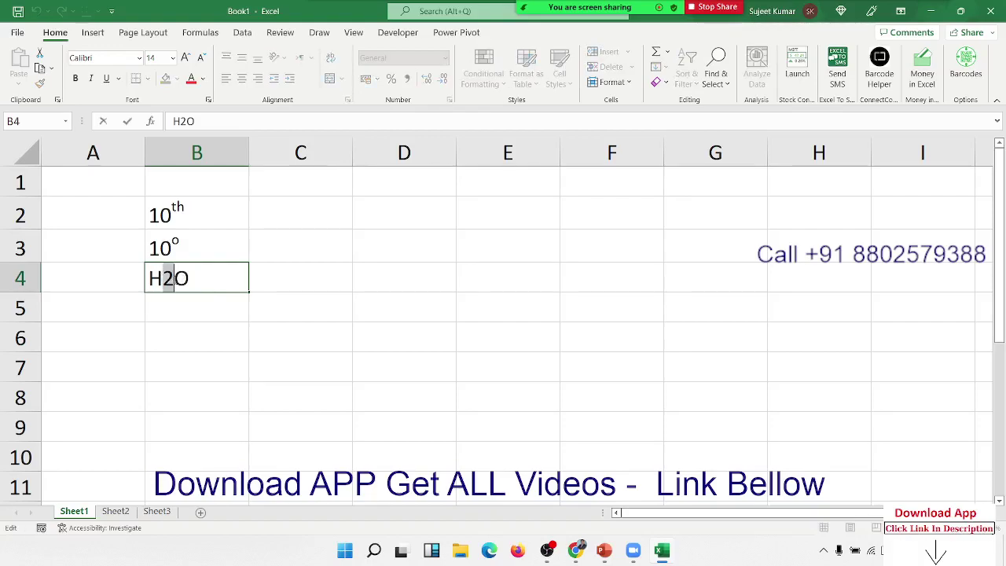
pyautogui.rightClick(175, 278)
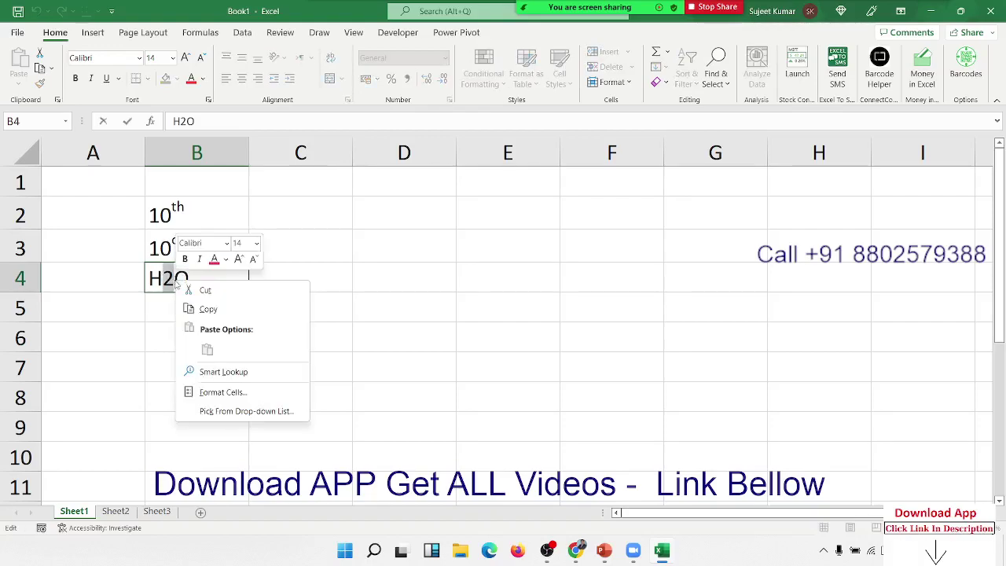
pyautogui.click(228, 397)
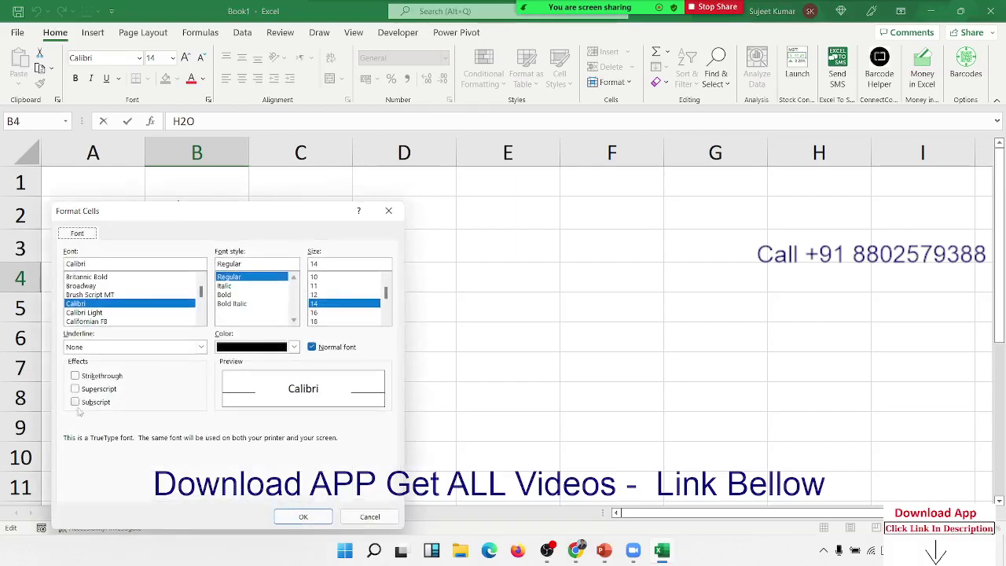
pyautogui.click(75, 402)
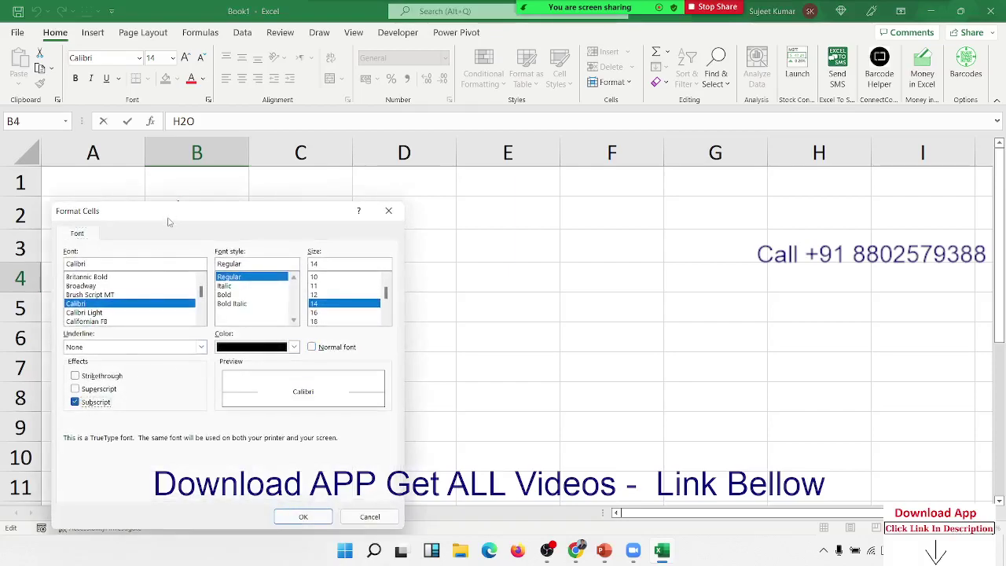
pyautogui.moveTo(168, 221)
pyautogui.mouseDown()
pyautogui.moveTo(299, 222)
pyautogui.moveTo(393, 139)
pyautogui.mouseUp()
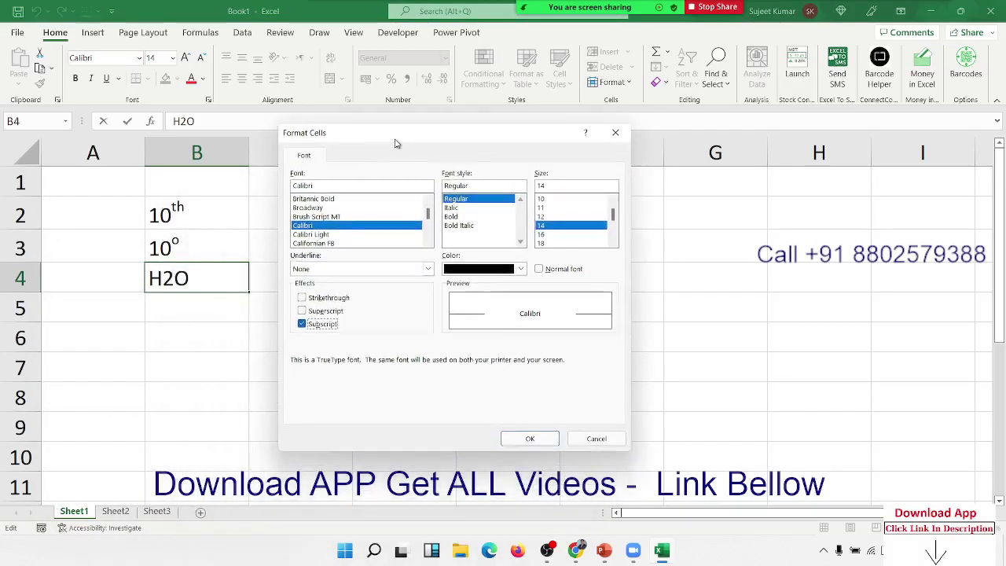
pyautogui.click(525, 432)
pyautogui.click(190, 340)
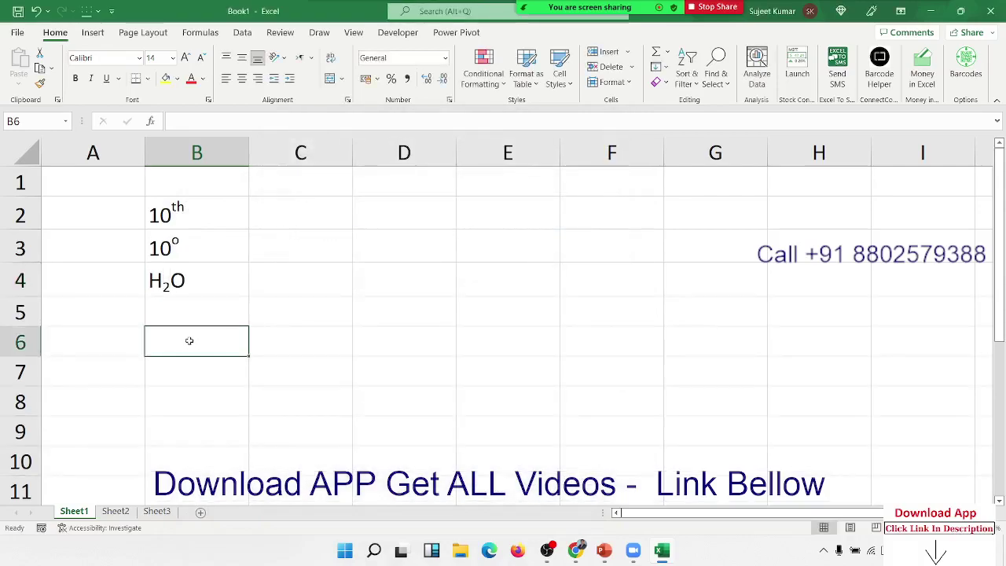
# - Enter 10, 20, 30 and 35 in cells E1 to E4
pyautogui.click(195, 277)
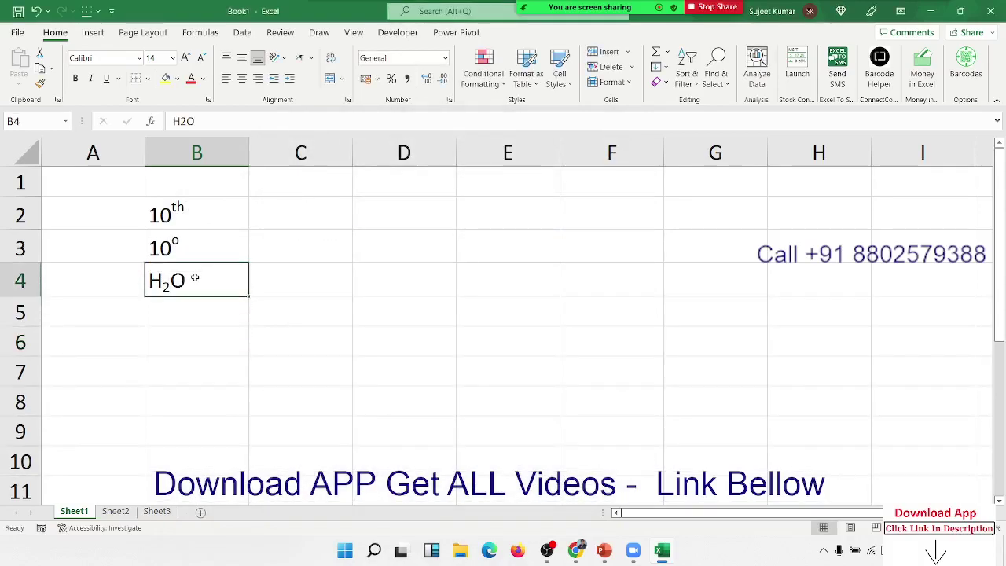
pyautogui.click(523, 175)
pyautogui.write('10')
pyautogui.press('Return')
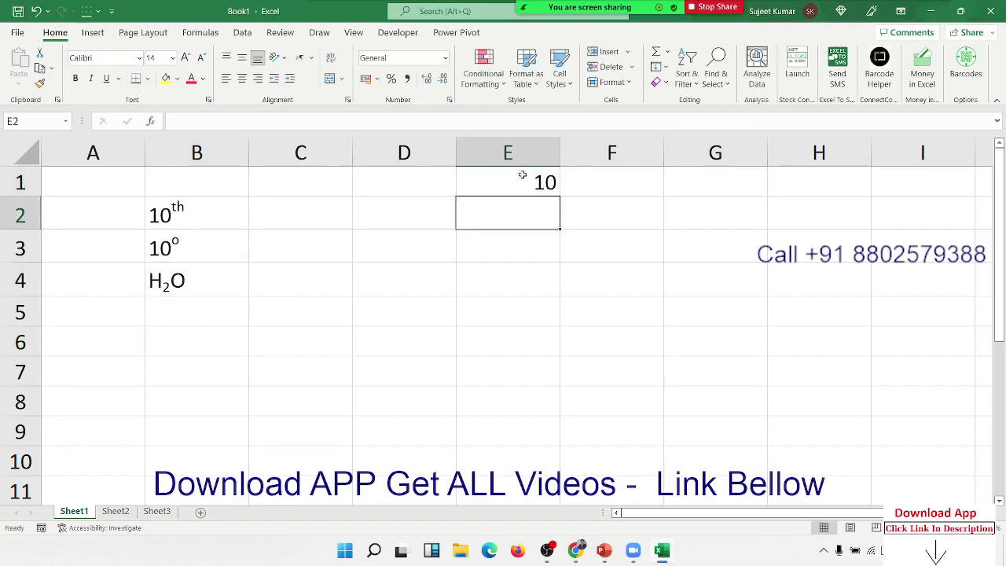
pyautogui.write('20')
pyautogui.press('Return')
pyautogui.write('30')
pyautogui.press('Return')
pyautogui.write('356')
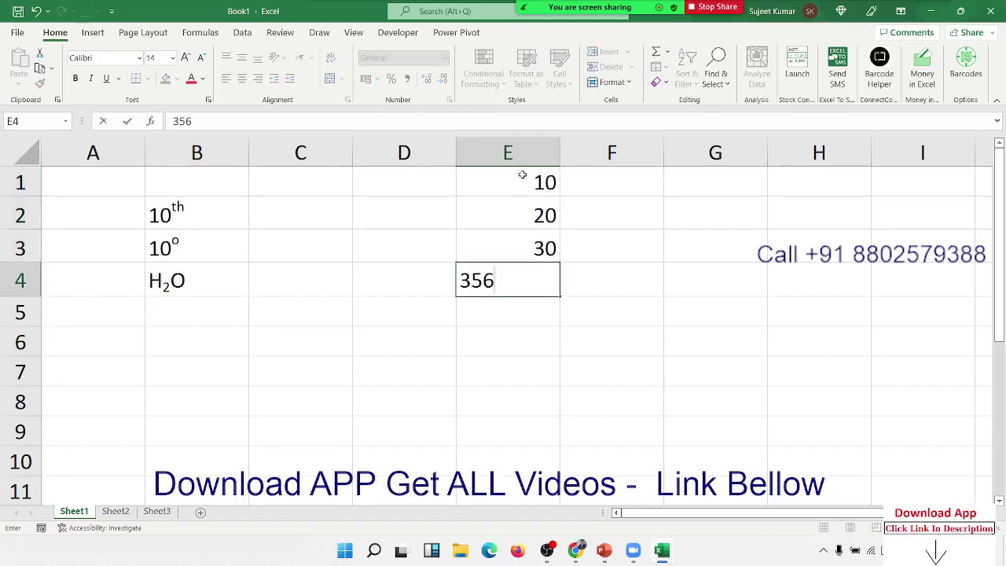
pyautogui.press('BackSpace')
pyautogui.press('Return')
# - Enter 78, 65, 96 and 65 in E5:E8 and resize column E to fit
pyautogui.write('78')
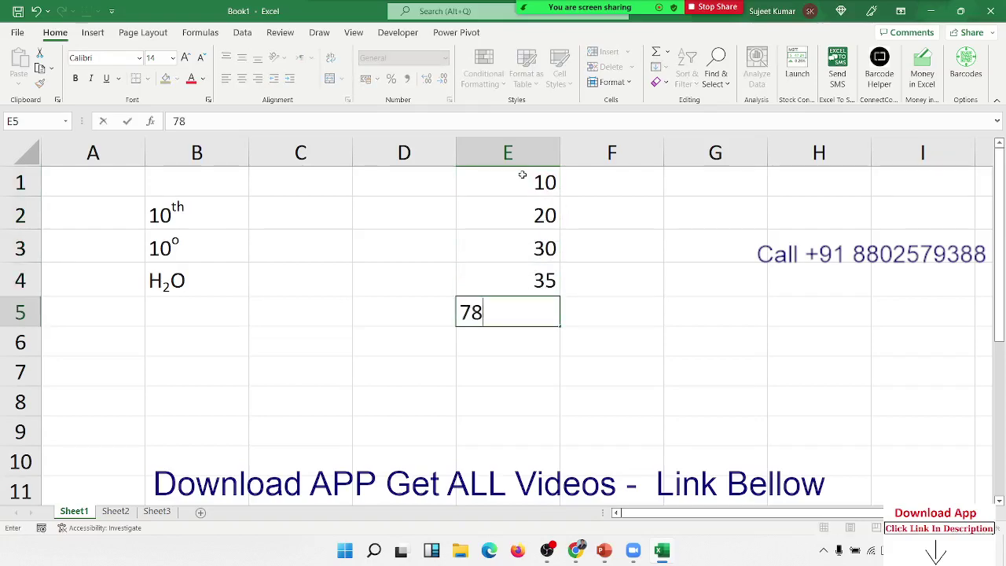
pyautogui.press('Return')
pyautogui.write('65')
pyautogui.press('Return')
pyautogui.write('96')
pyautogui.press('Return')
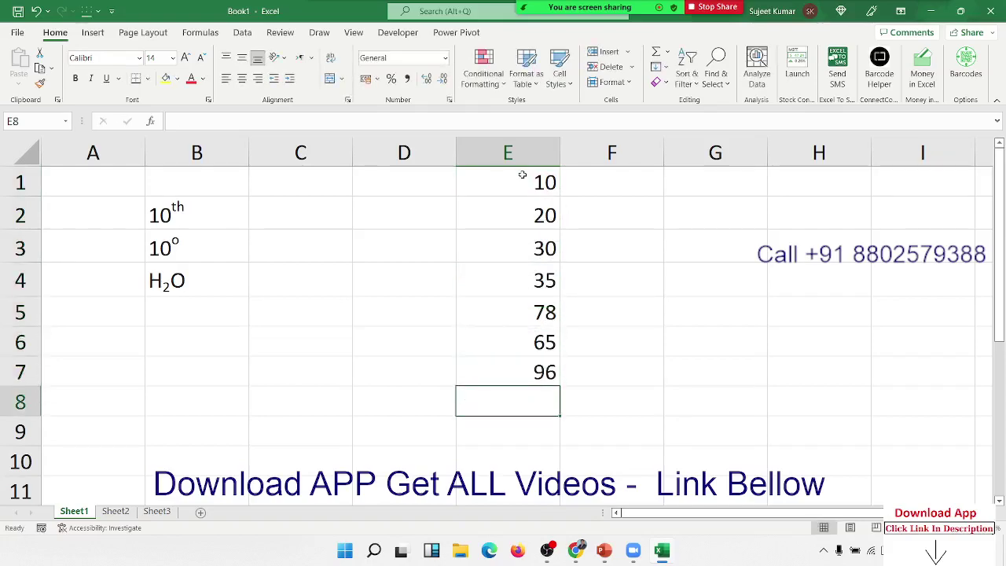
pyautogui.write('65')
pyautogui.press('Return')
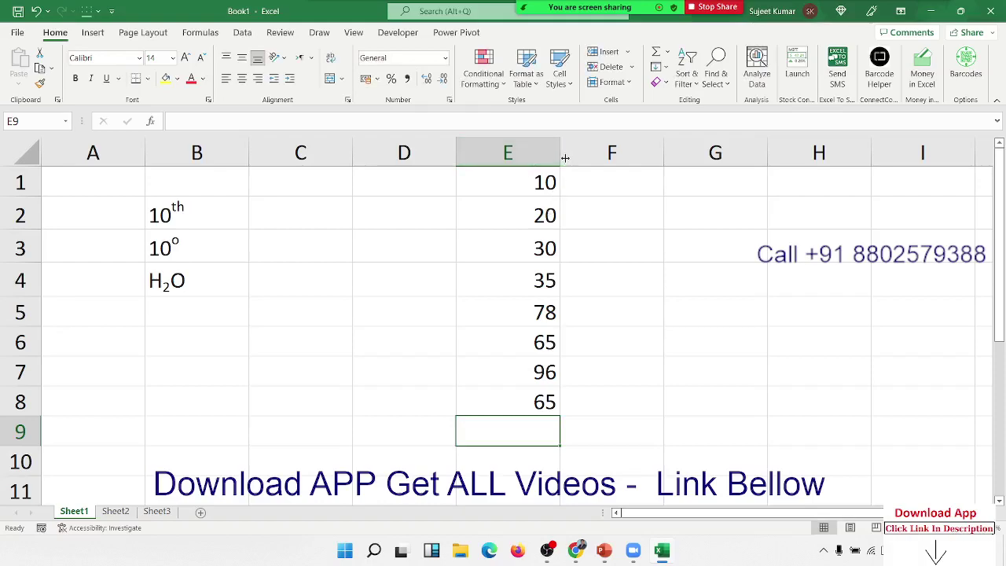
pyautogui.doubleClick(564, 157)
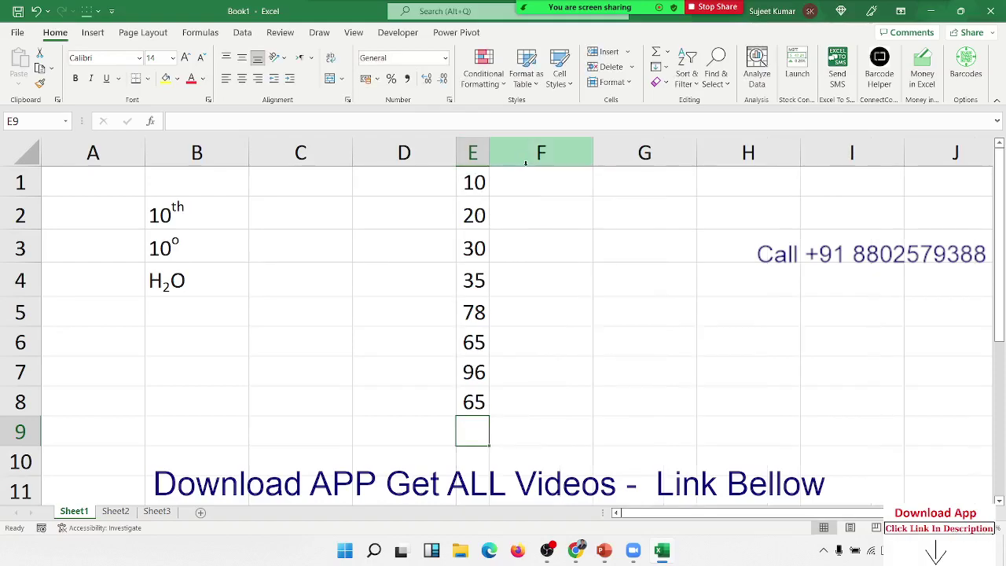
pyautogui.moveTo(489, 154); pyautogui.dragTo(500, 157)
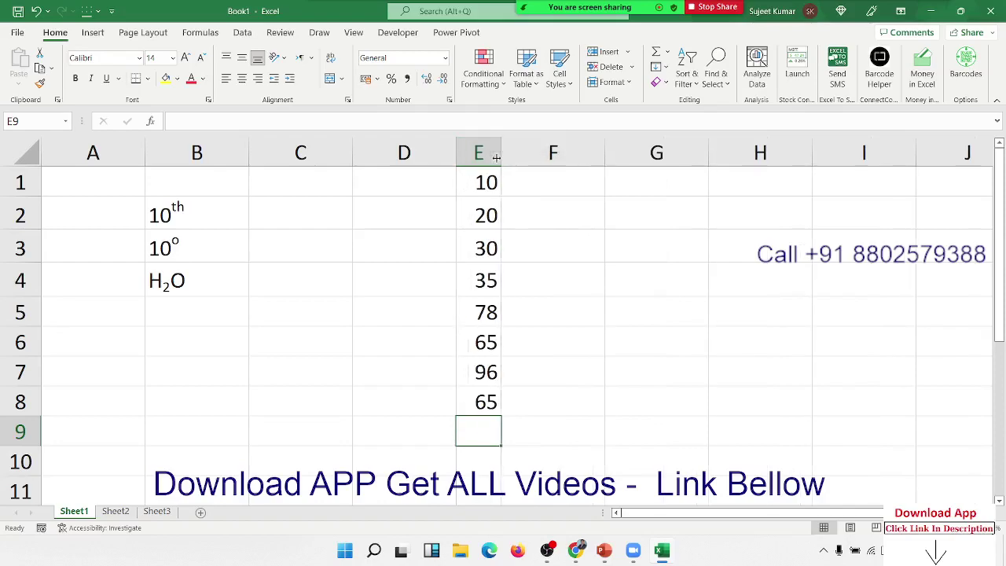
pyautogui.doubleClick(501, 190)
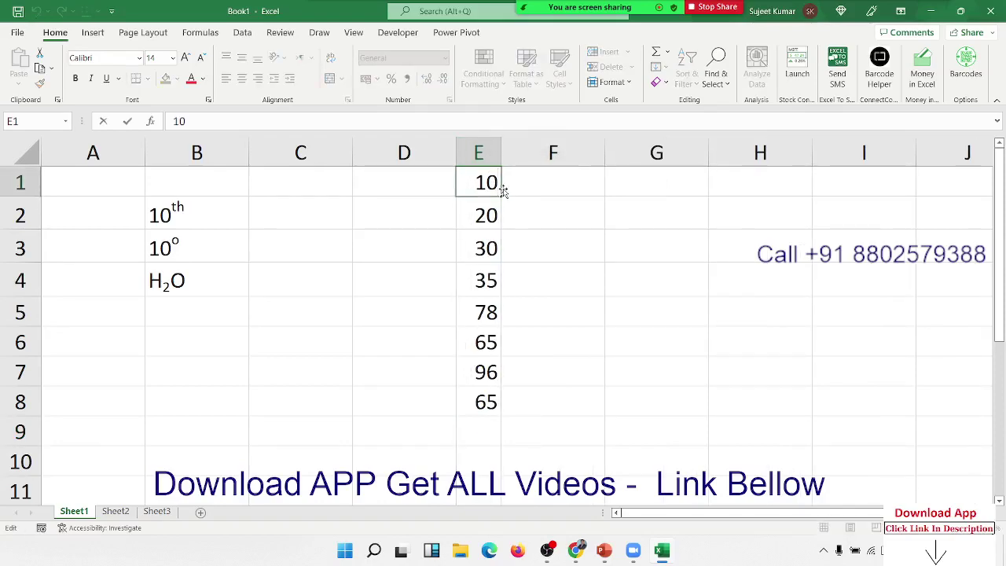
pyautogui.write('o')
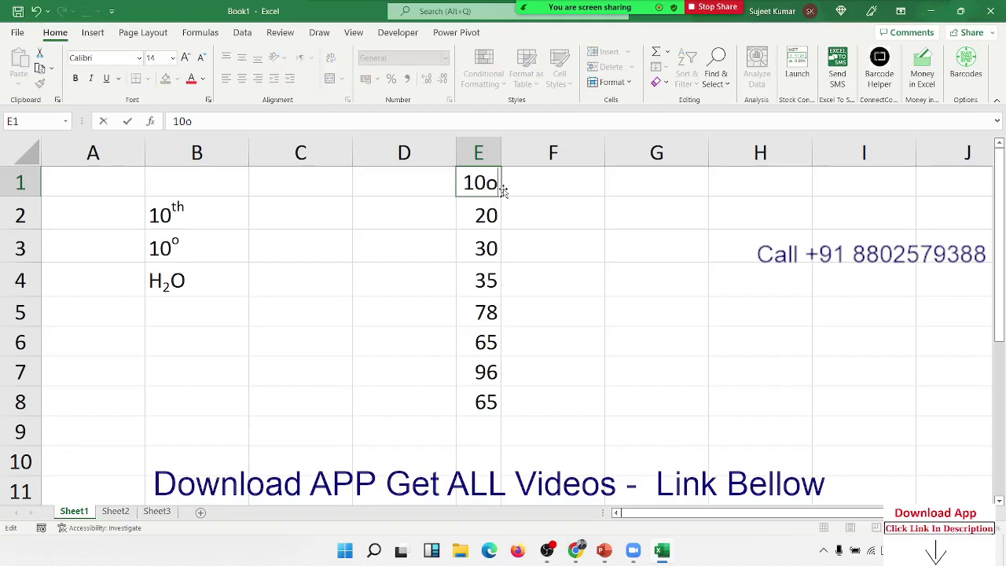
pyautogui.press('Return')
pyautogui.click(501, 190)
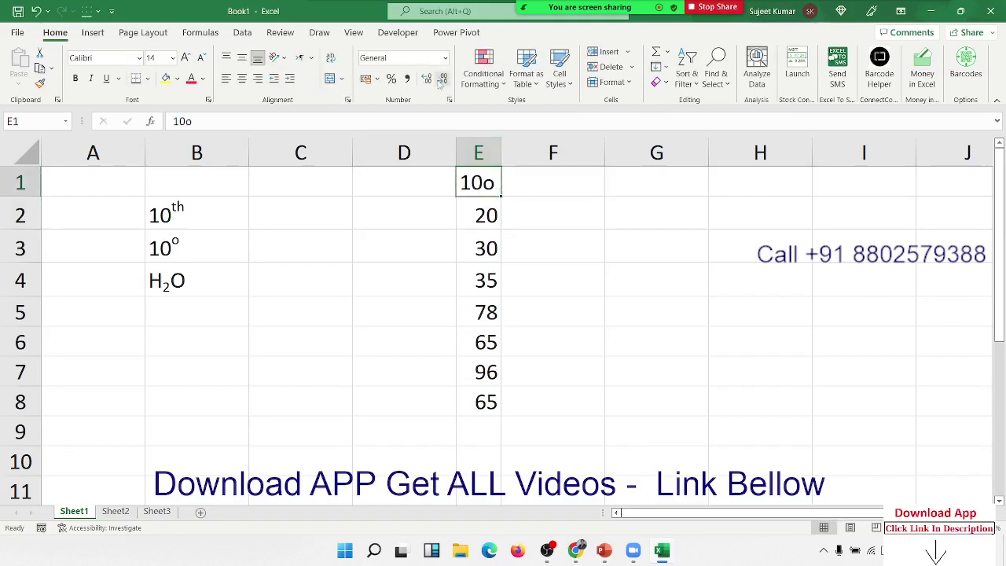
pyautogui.click(449, 100)
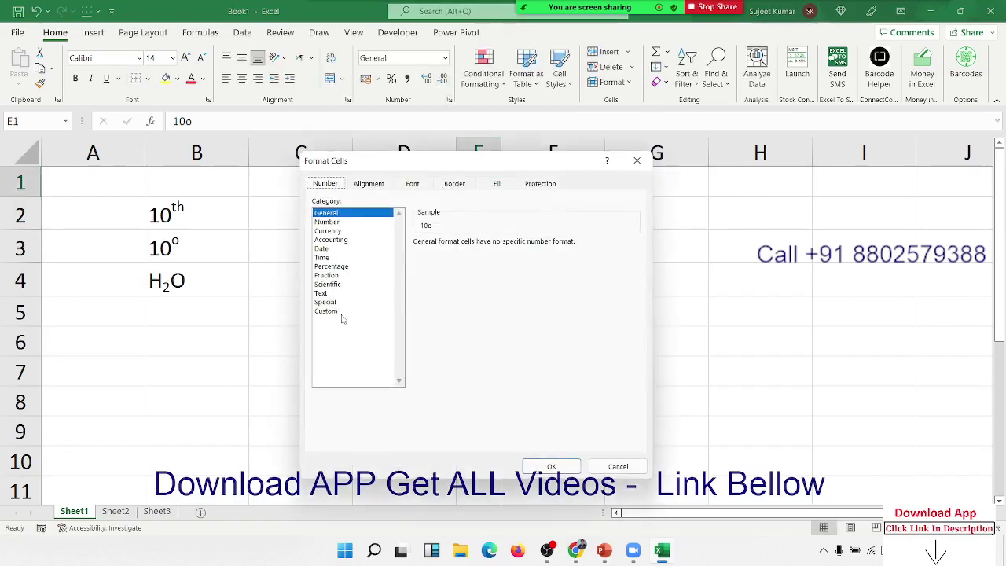
pyautogui.click(414, 188)
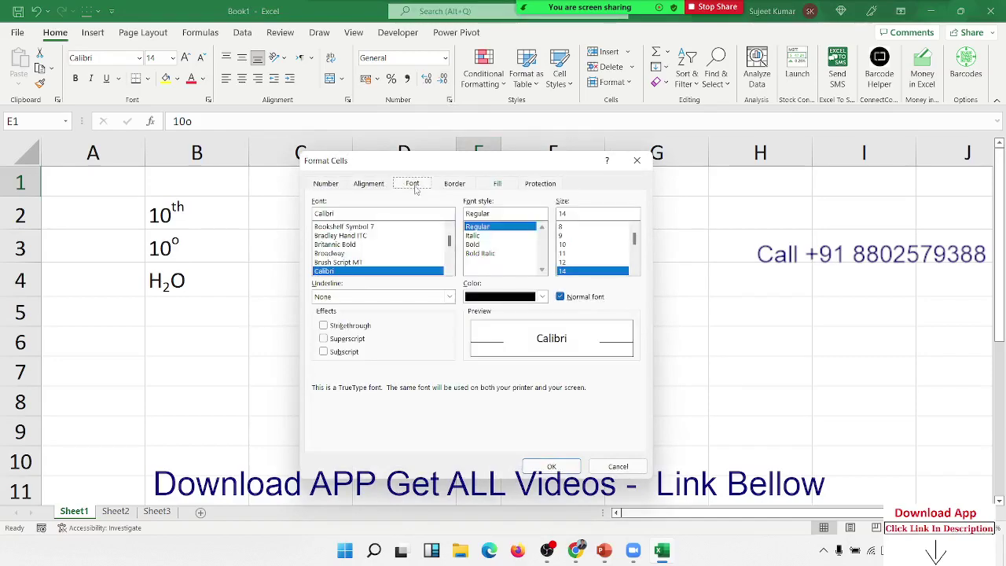
pyautogui.click(338, 338)
pyautogui.moveTo(374, 167); pyautogui.dragTo(374, 222)
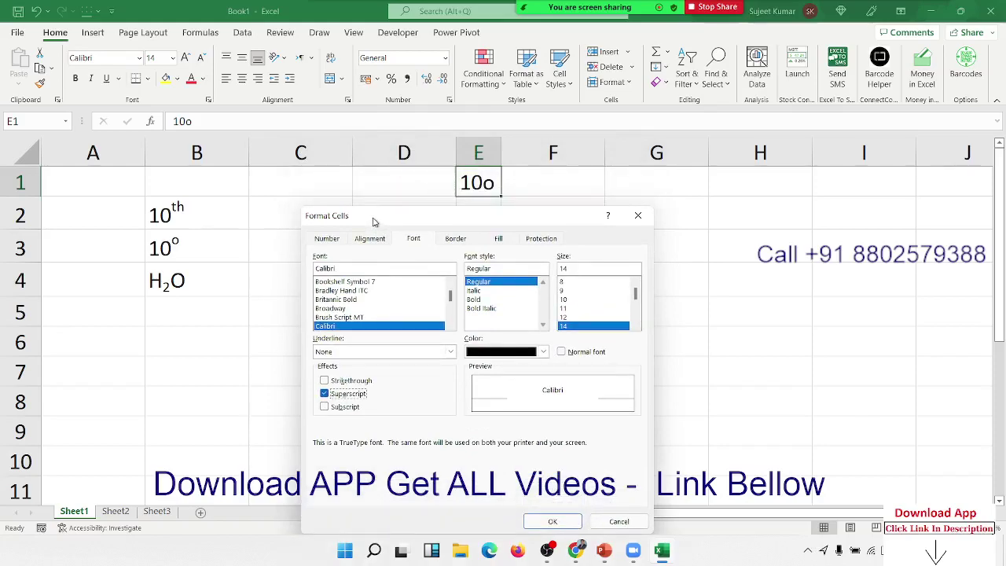
pyautogui.click(551, 521)
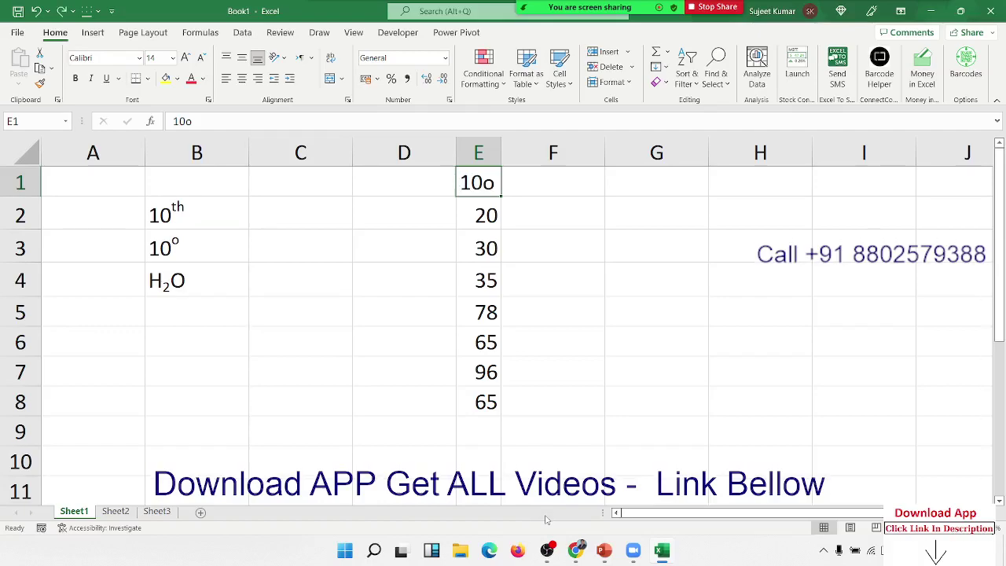
pyautogui.hotkey('ctrl', 'z')
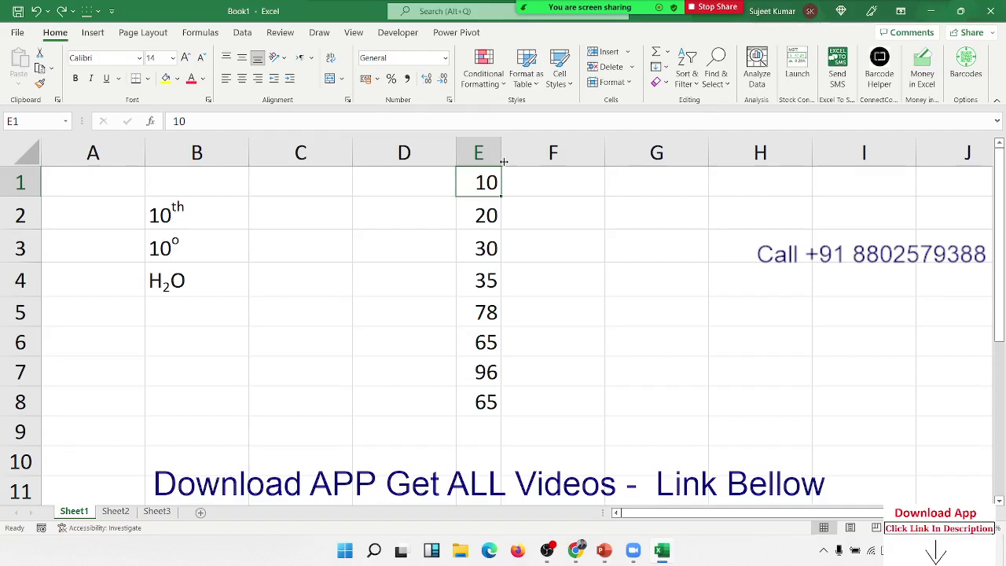
# - Check the numbers in column E and enter the letter o in F1
pyautogui.click(496, 244)
pyautogui.click(476, 336)
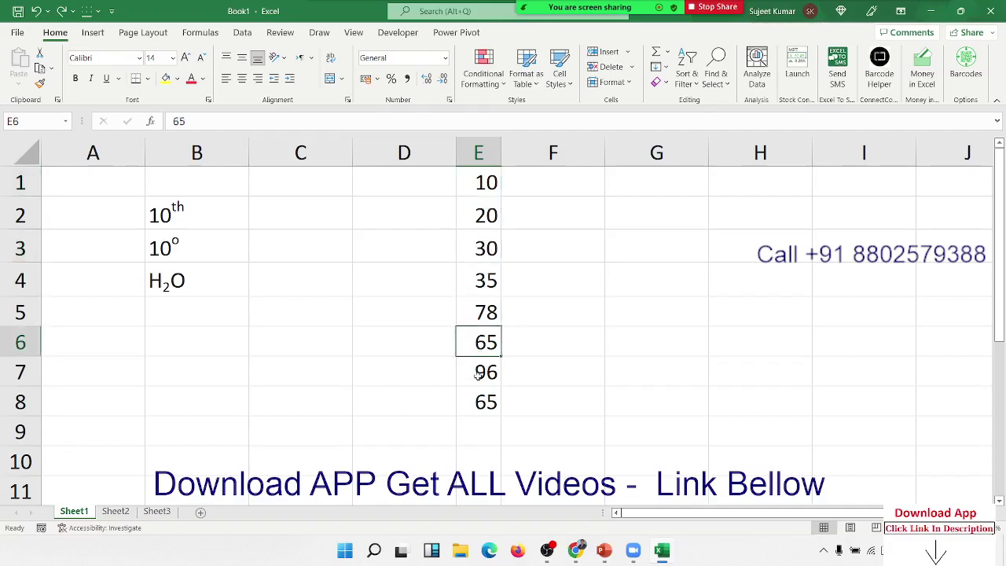
pyautogui.click(475, 405)
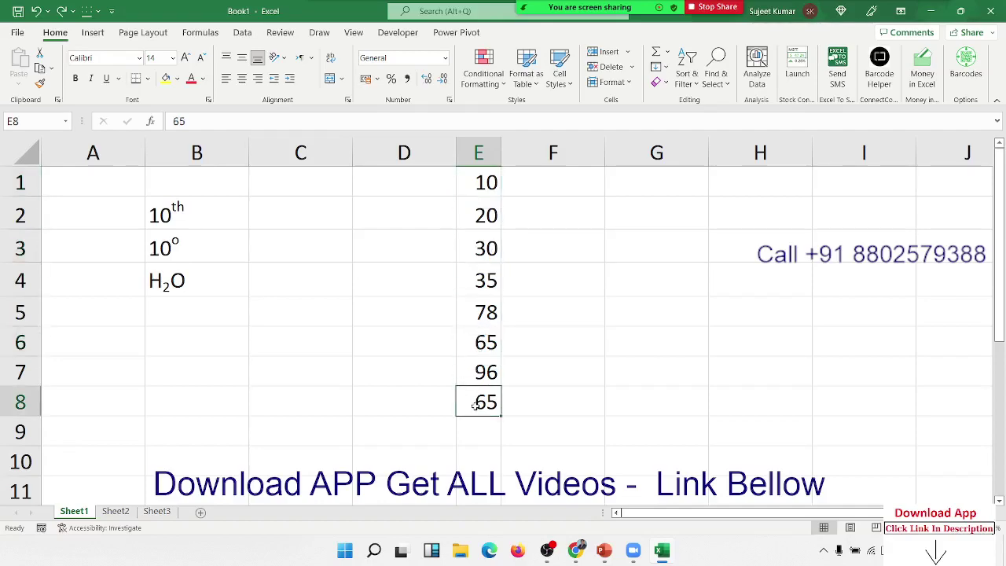
pyautogui.click(487, 180)
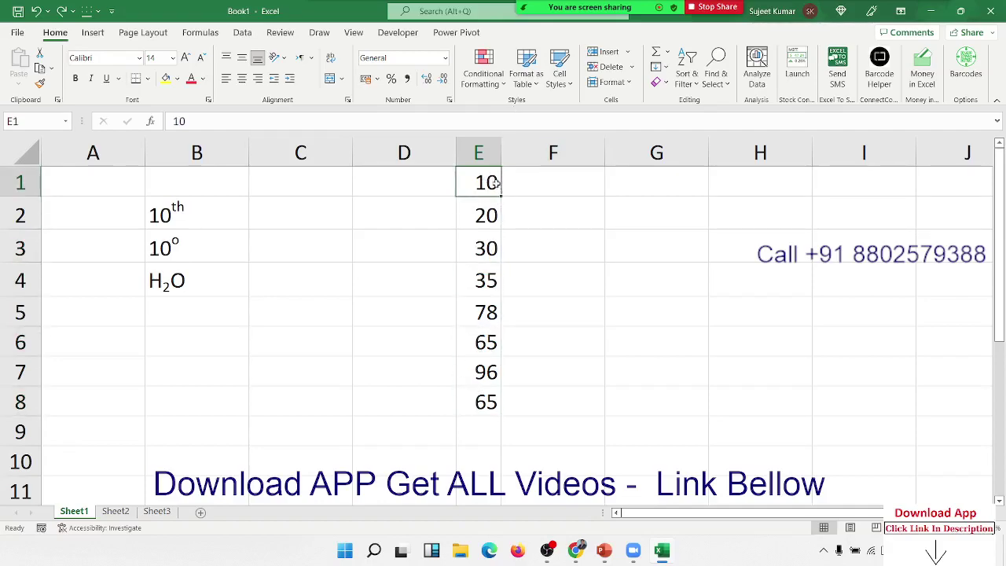
pyautogui.doubleClick(497, 183)
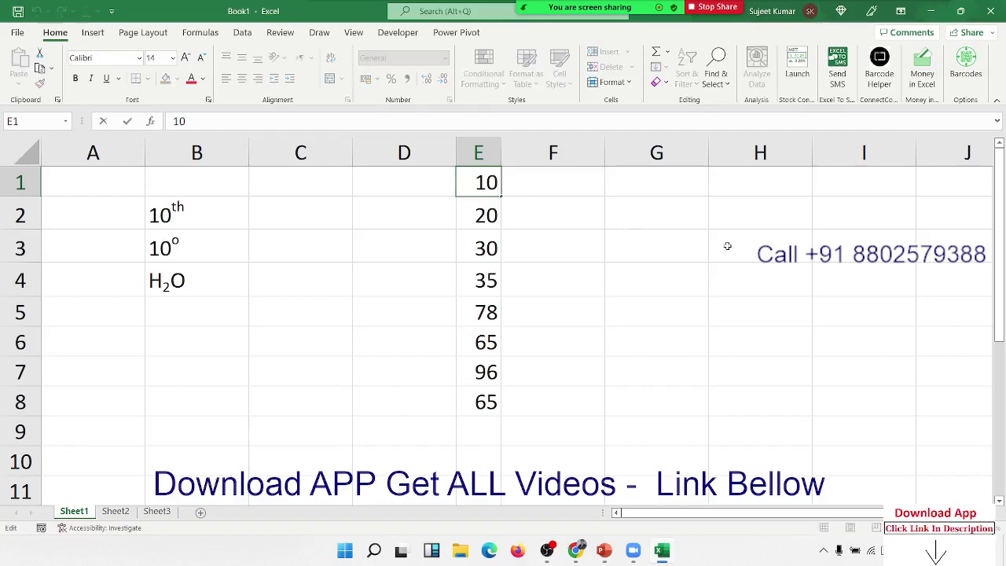
pyautogui.press('Tab')
pyautogui.write('o')
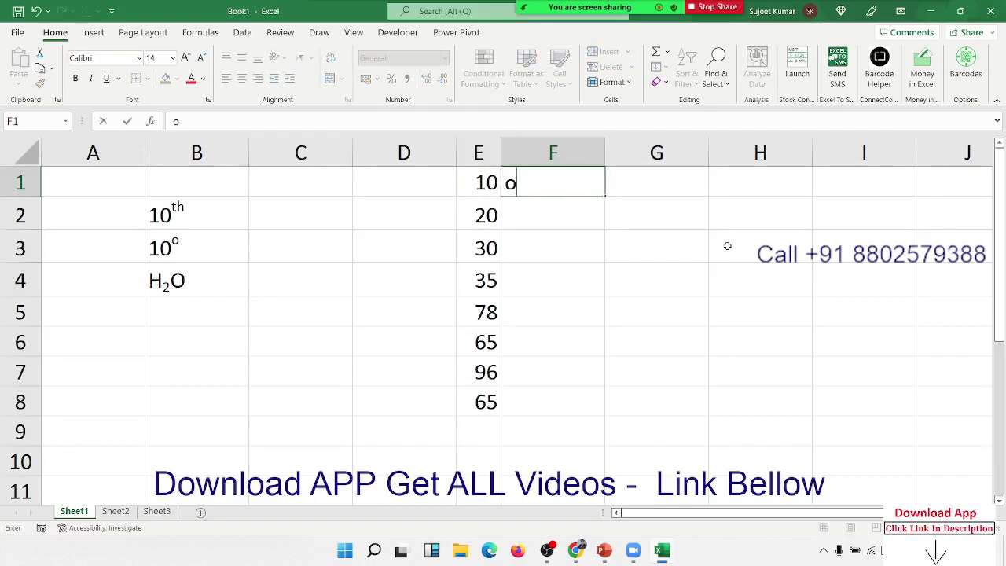
pyautogui.press('Return')
# - Fill the o from F1 down through F8 with Ctrl+D
pyautogui.press('Left')
pyautogui.hotkey('ctrl', 'Down')
pyautogui.press('Right')
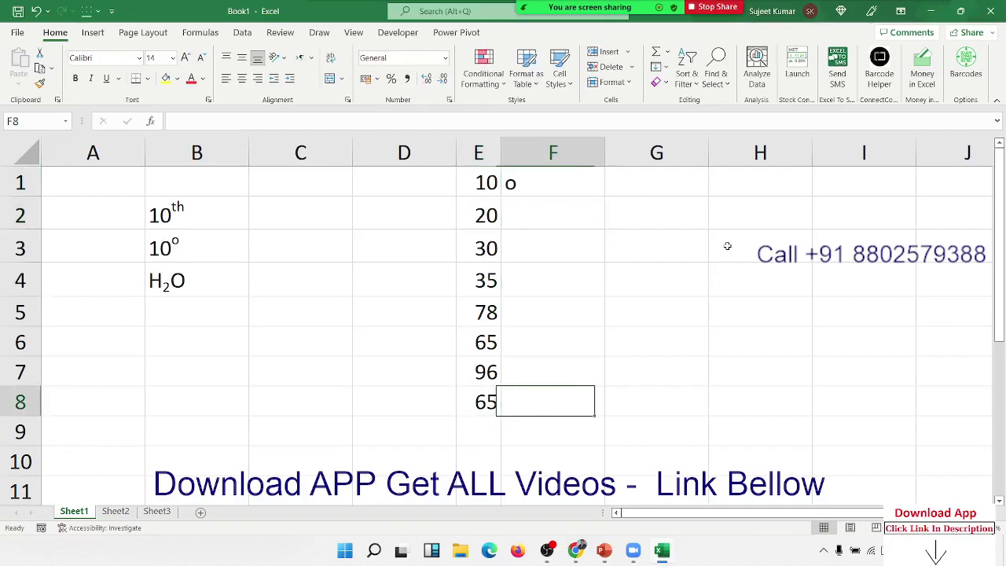
pyautogui.hotkey('shift', 'Up')
pyautogui.hotkey('shift', 'Up')
pyautogui.hotkey('shift', 'Up')
pyautogui.hotkey('shift', 'Up')
pyautogui.hotkey('shift', 'Up')
pyautogui.hotkey('ctrl', 'd')
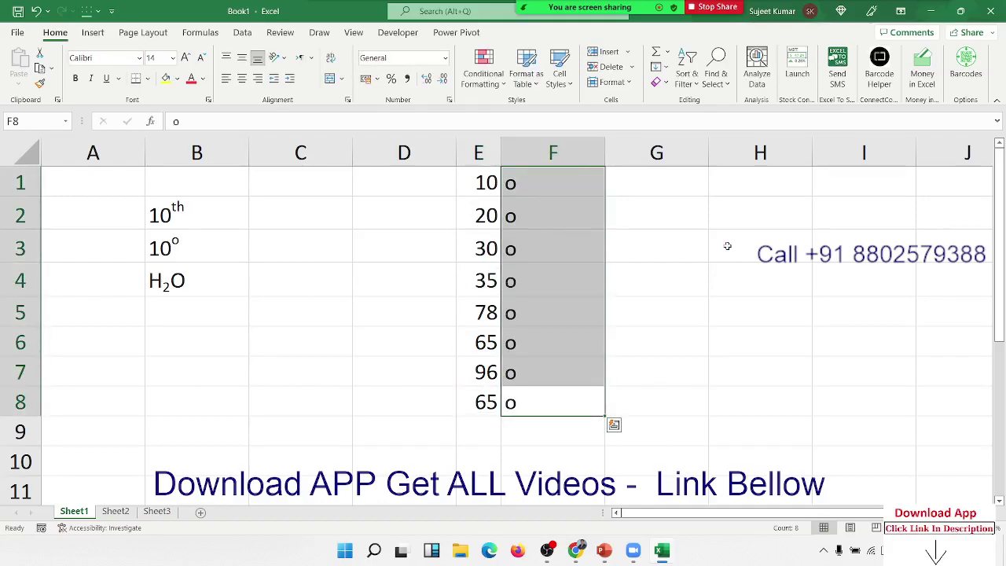
# - Autofit column F and superscript the o characters in F1:F8
pyautogui.doubleClick(605, 160)
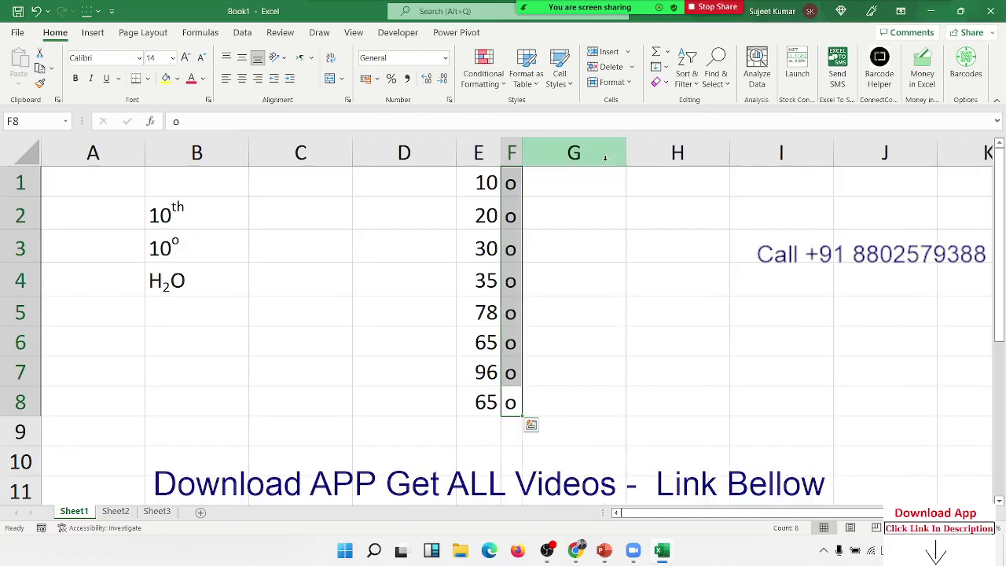
pyautogui.rightClick(511, 217)
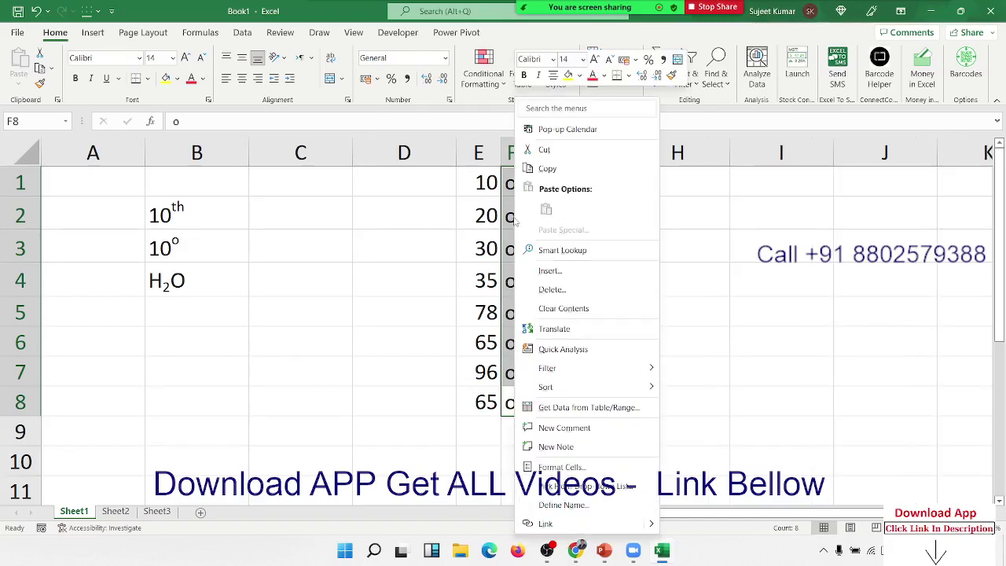
pyautogui.click(568, 465)
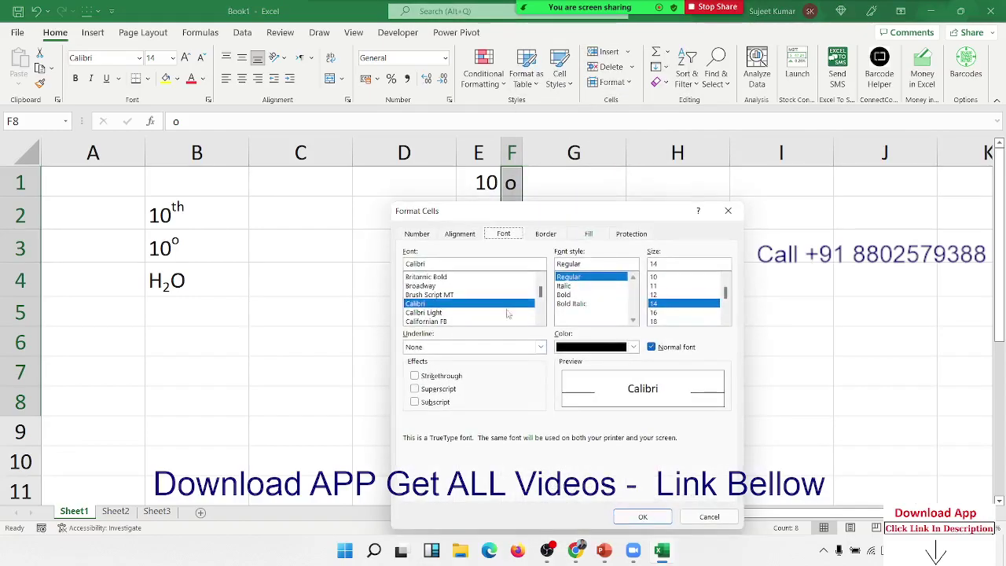
pyautogui.click(415, 389)
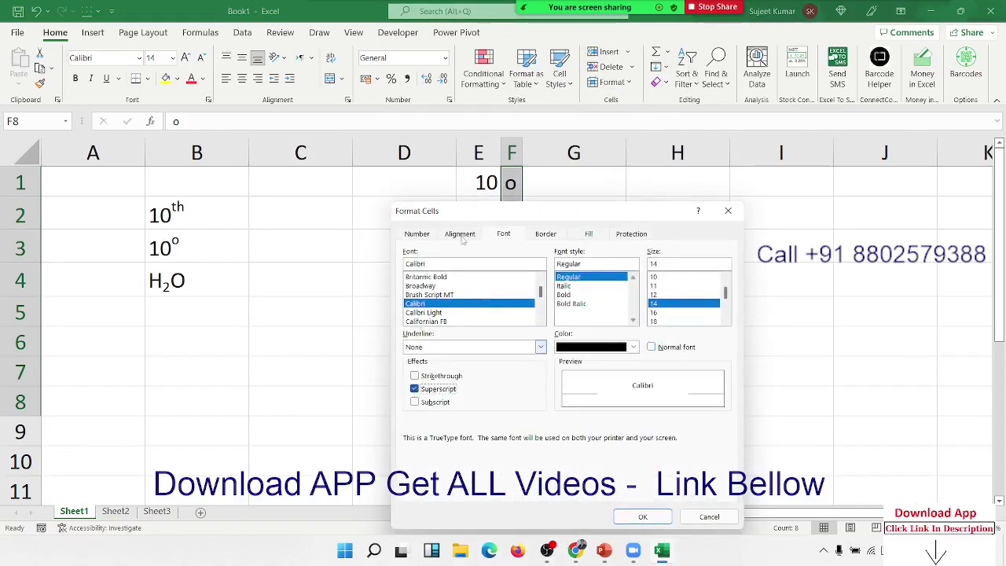
pyautogui.moveTo(472, 211); pyautogui.dragTo(682, 172)
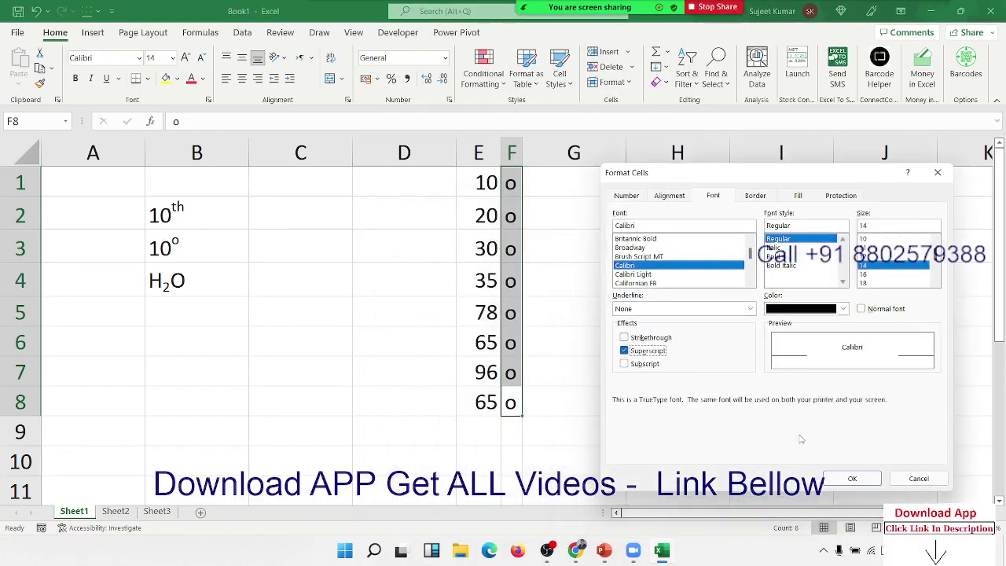
pyautogui.click(852, 478)
pyautogui.click(642, 391)
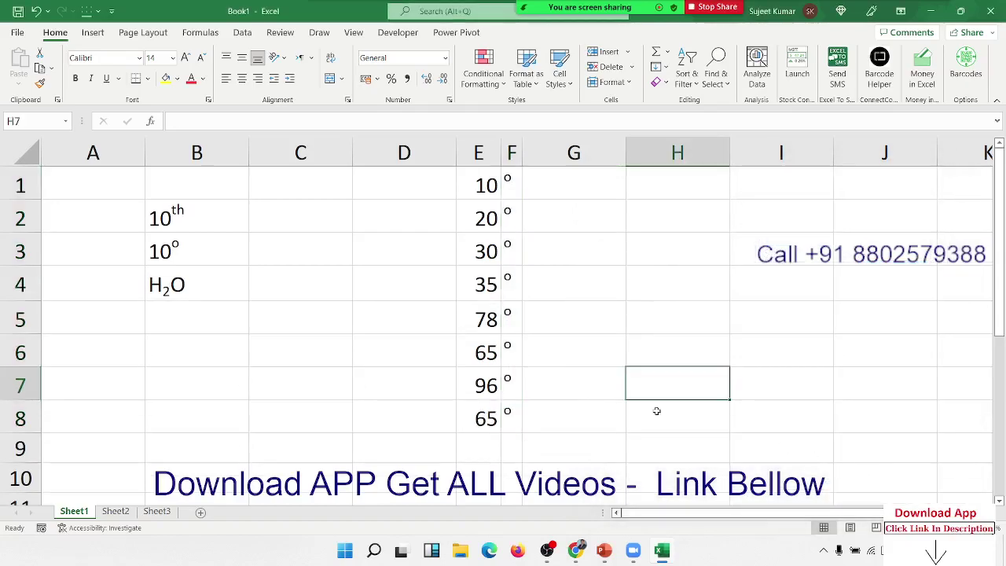
# - Give E1:F8 an outline border with horizontal lines between rows
pyautogui.moveTo(479, 421); pyautogui.dragTo(509, 178)
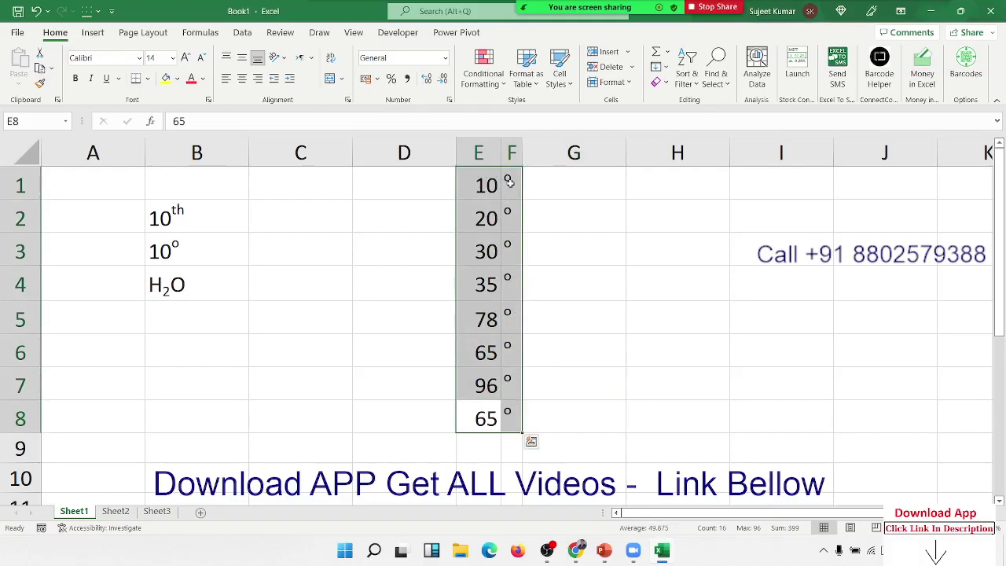
pyautogui.rightClick(525, 438)
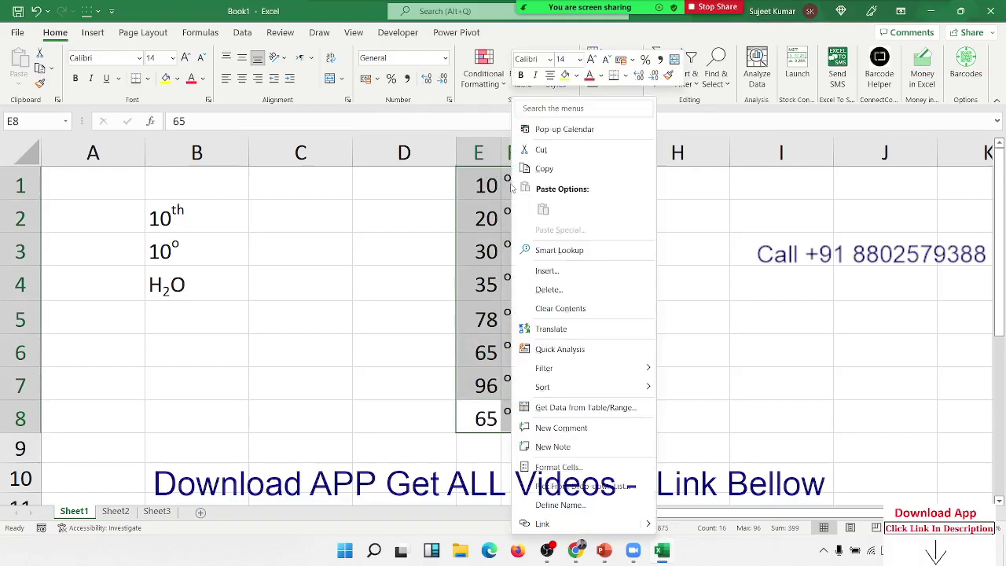
pyautogui.click(560, 467)
pyautogui.moveTo(458, 211); pyautogui.dragTo(638, 149)
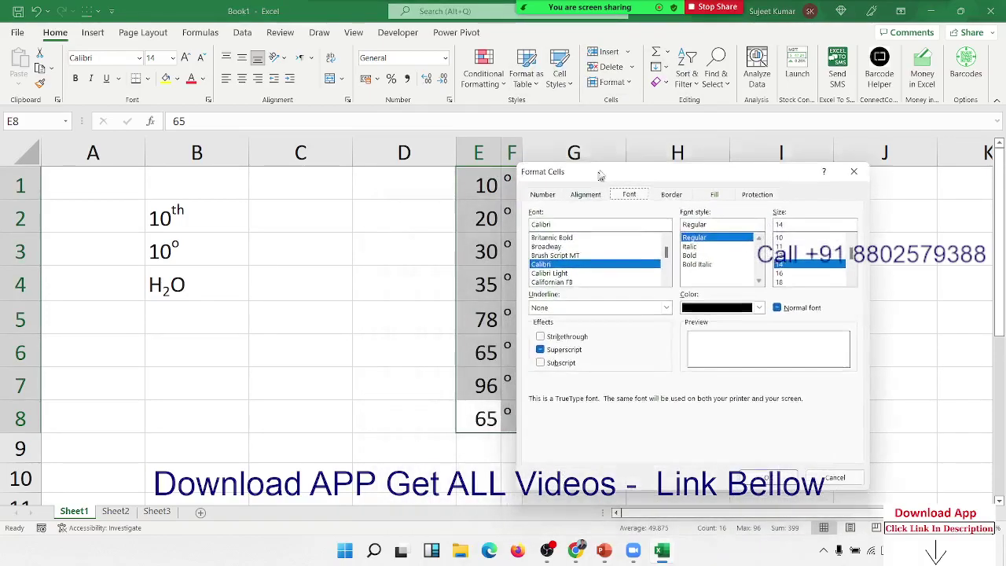
pyautogui.click(717, 172)
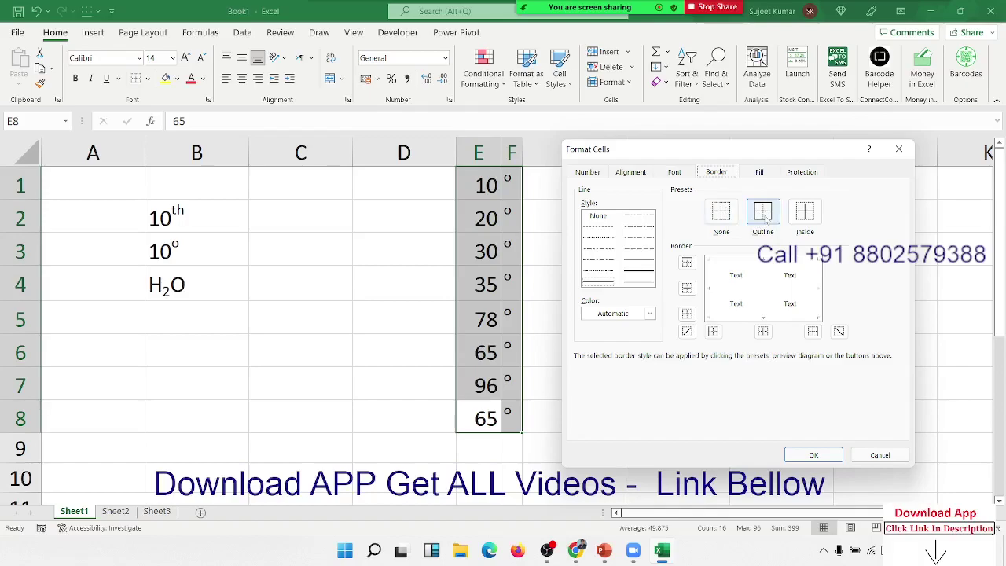
pyautogui.click(765, 220)
pyautogui.click(720, 291)
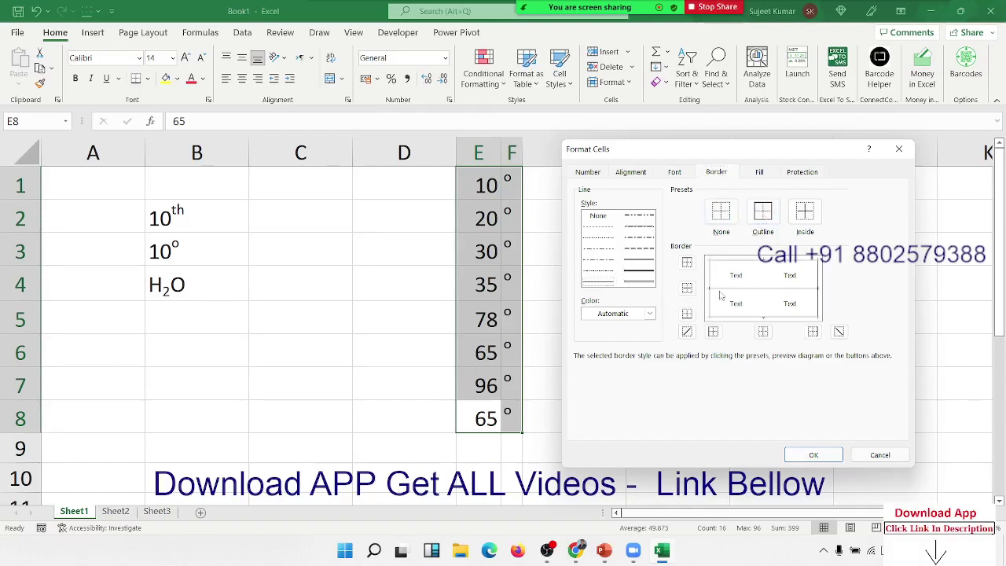
# - Add a vertical line between columns E and F and apply the borders
pyautogui.click(755, 273)
pyautogui.click(758, 272)
pyautogui.click(773, 275)
pyautogui.click(773, 275)
pyautogui.click(766, 271)
pyautogui.click(766, 271)
pyautogui.click(766, 271)
pyautogui.click(811, 454)
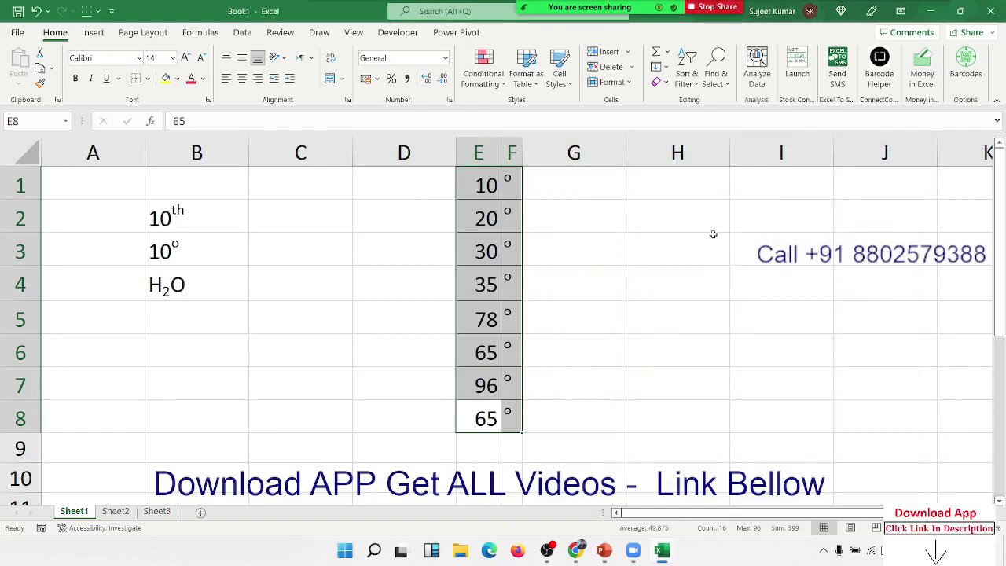
# - Toggle Gridlines view off and back on from Page Layout
pyautogui.click(143, 32)
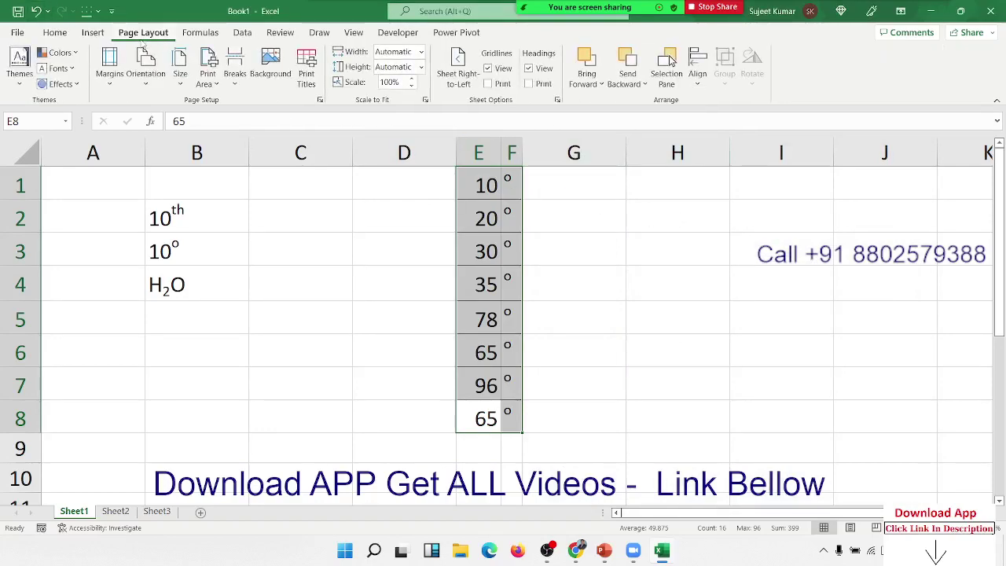
pyautogui.click(514, 70)
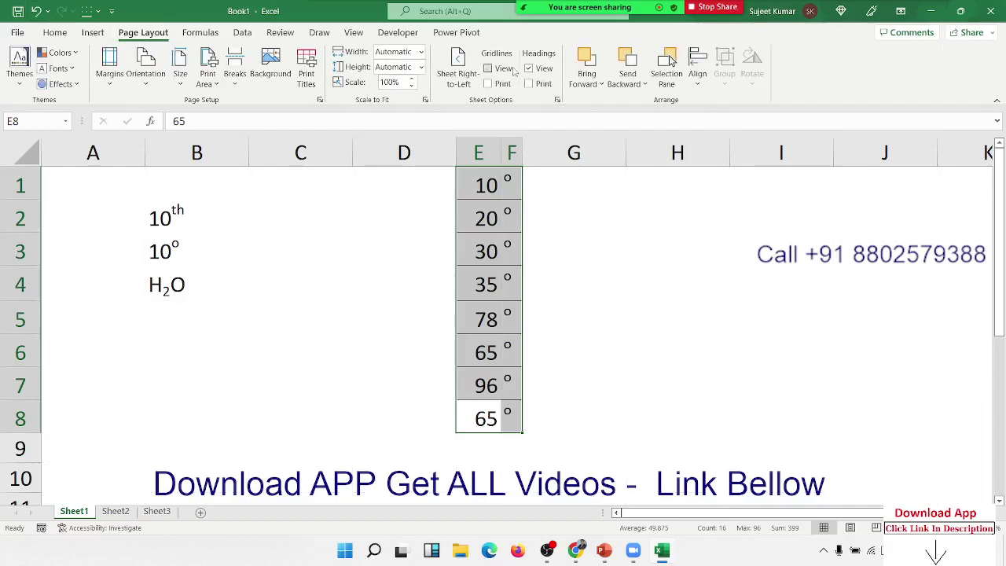
pyautogui.click(514, 71)
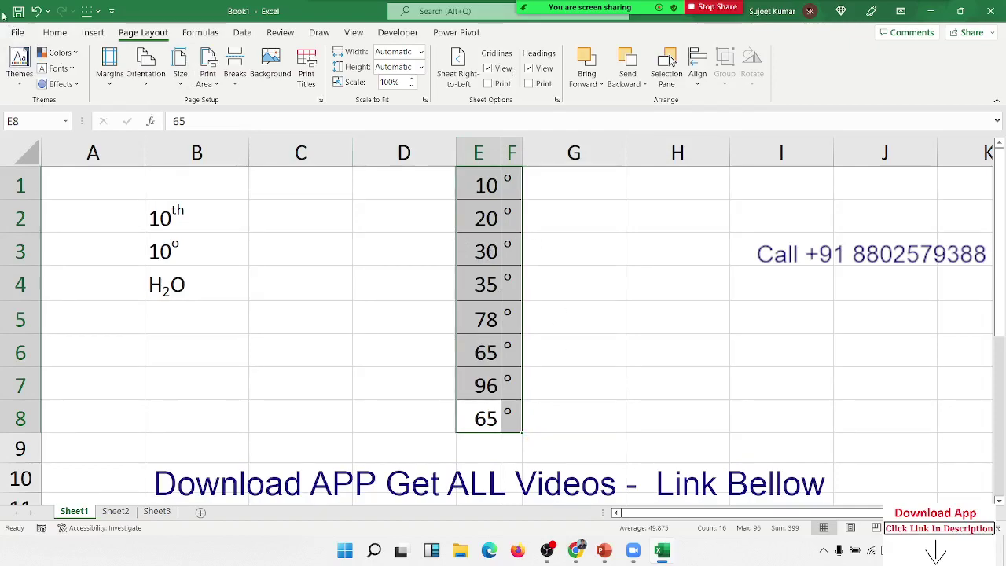
# - Fill E1:F8 with white and narrow column F so degree marks hug the numbers
pyautogui.click(69, 33)
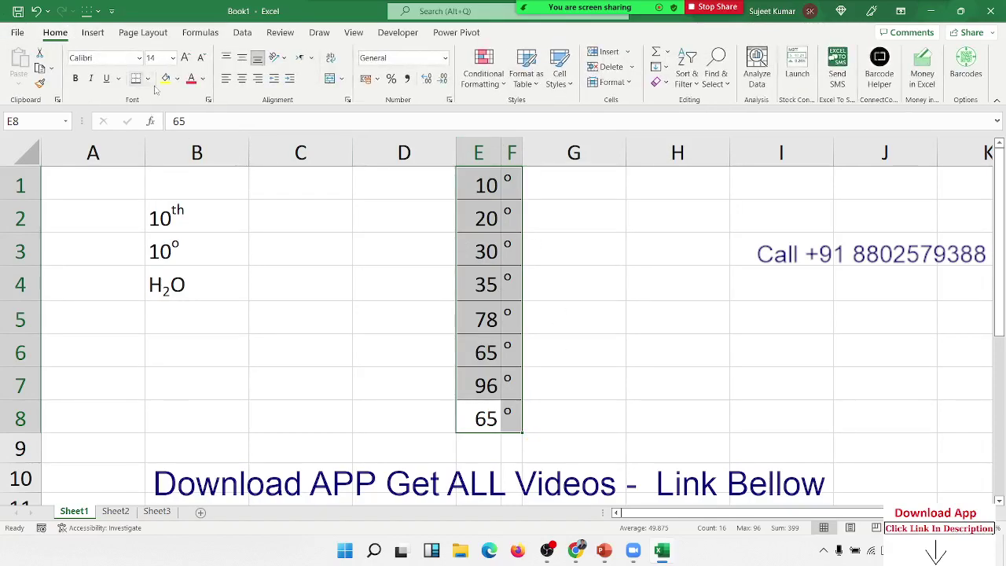
pyautogui.click(177, 79)
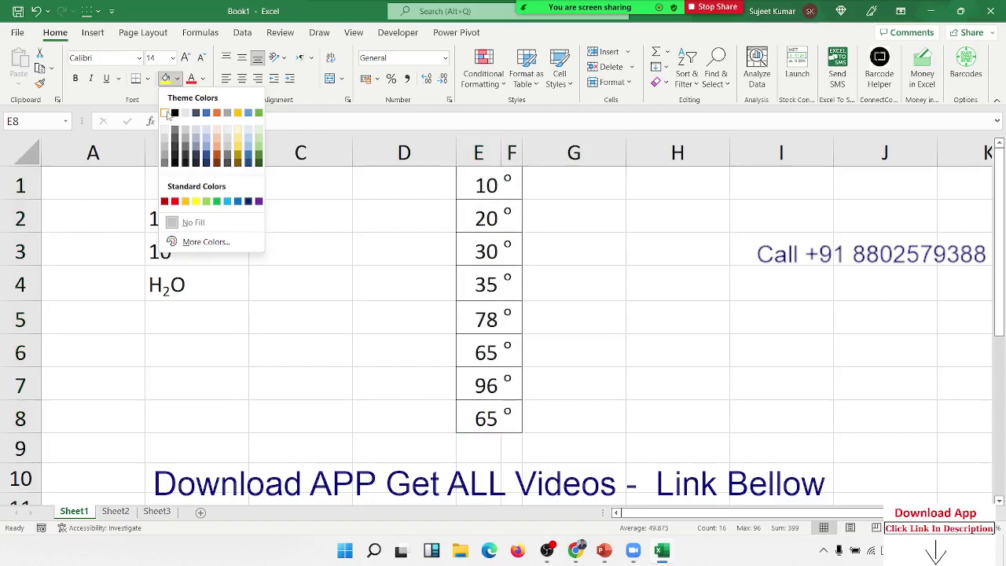
pyautogui.click(166, 115)
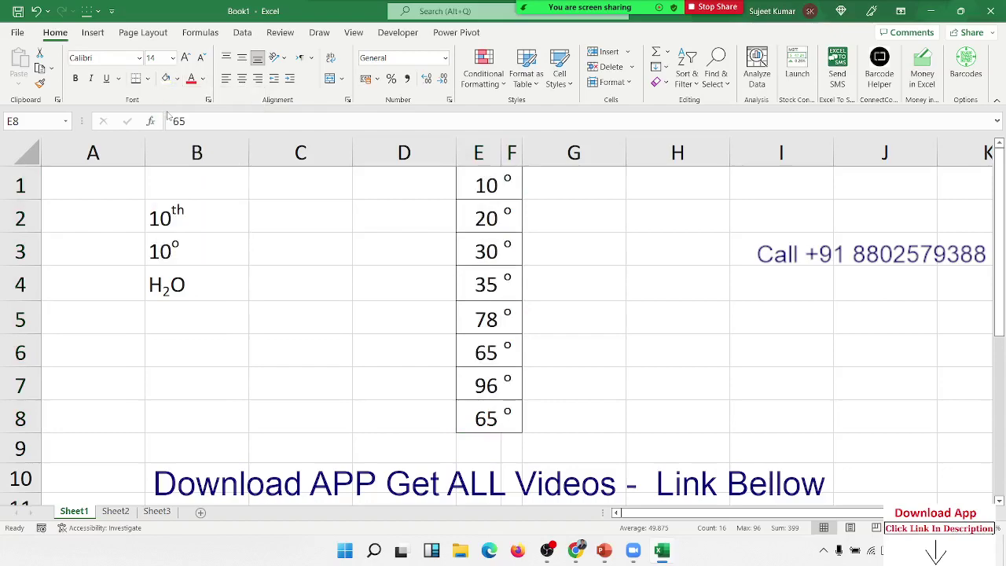
pyautogui.click(306, 297)
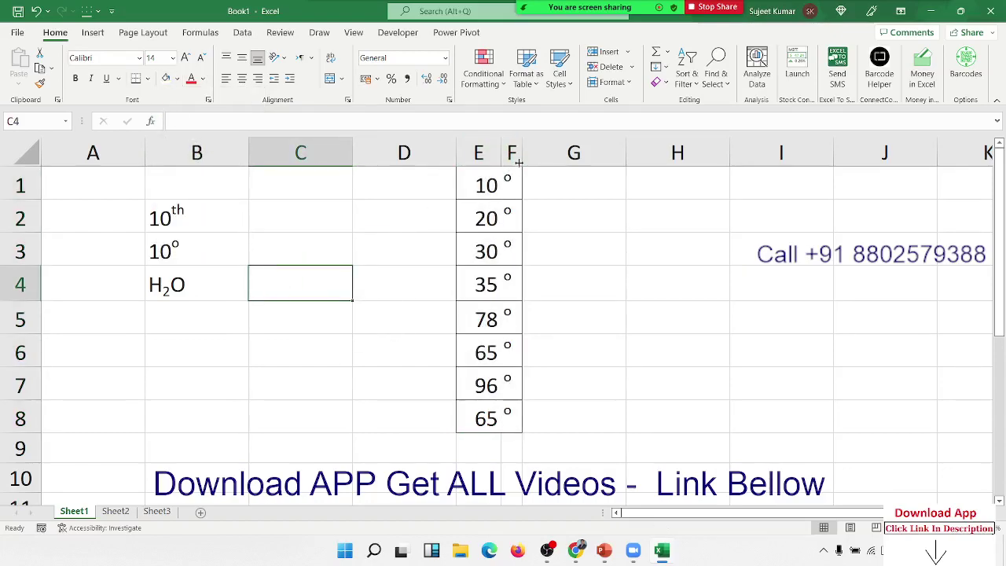
pyautogui.moveTo(522, 154); pyautogui.dragTo(513, 158)
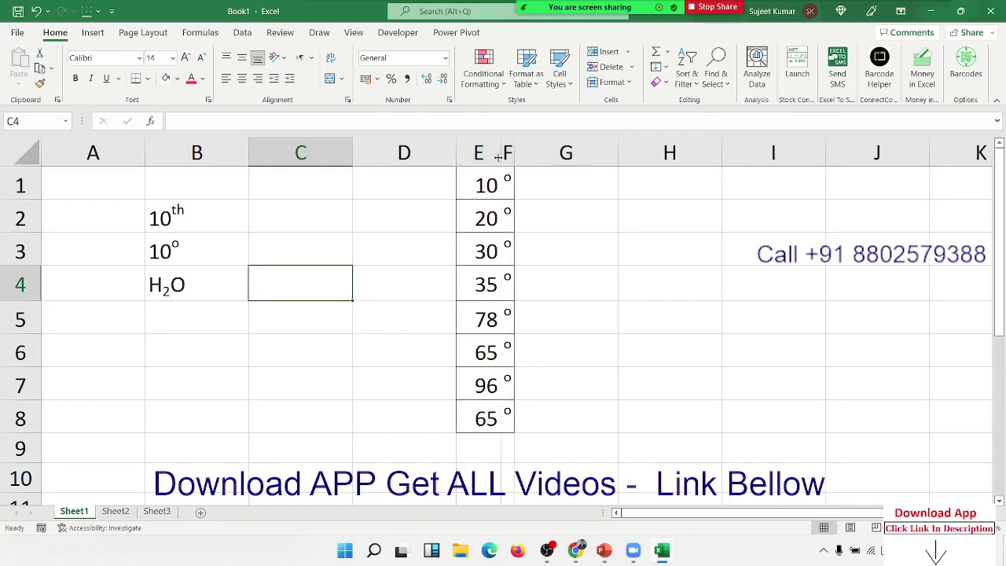
pyautogui.click(636, 204)
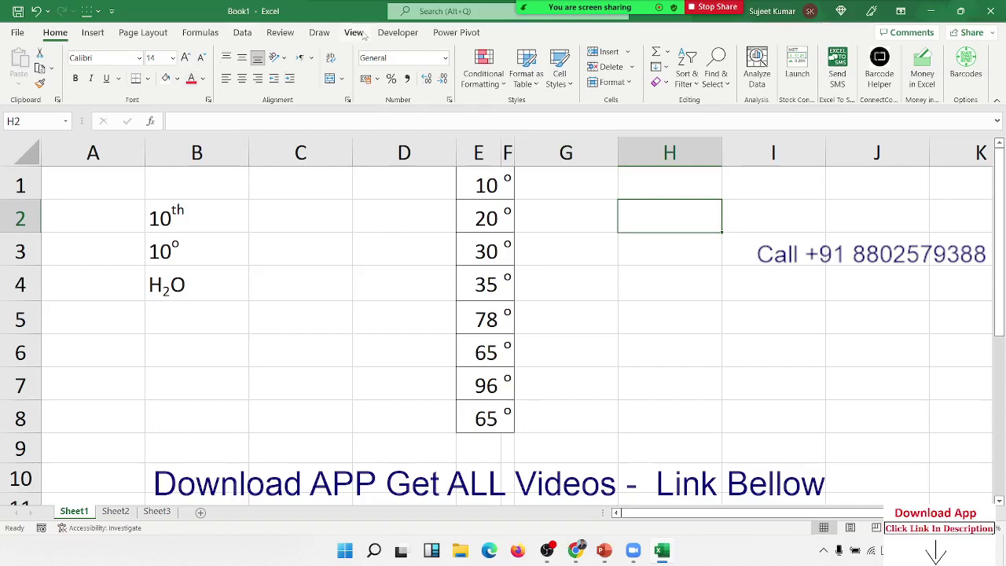
pyautogui.click(157, 36)
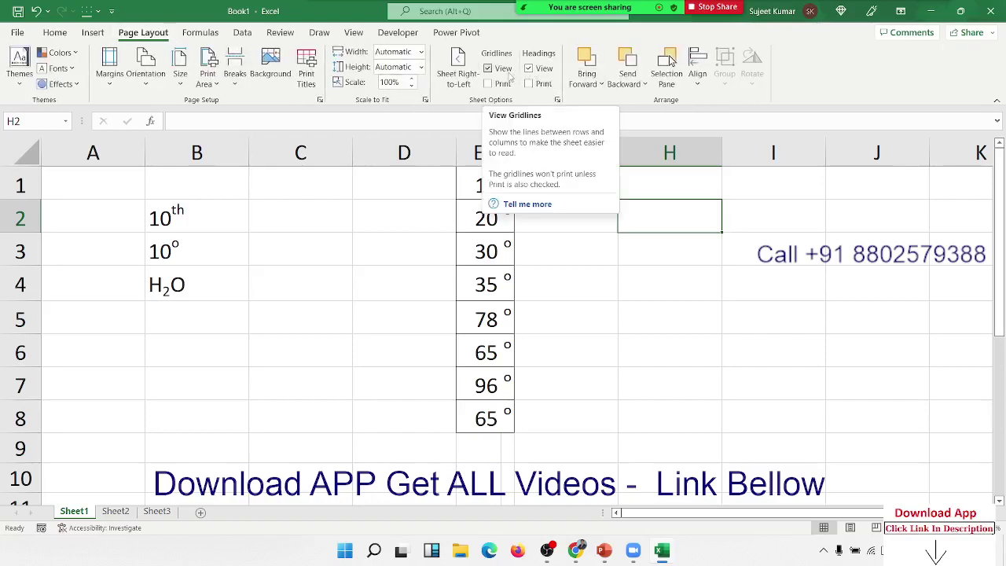
pyautogui.moveTo(243, 229); pyautogui.dragTo(319, 471)
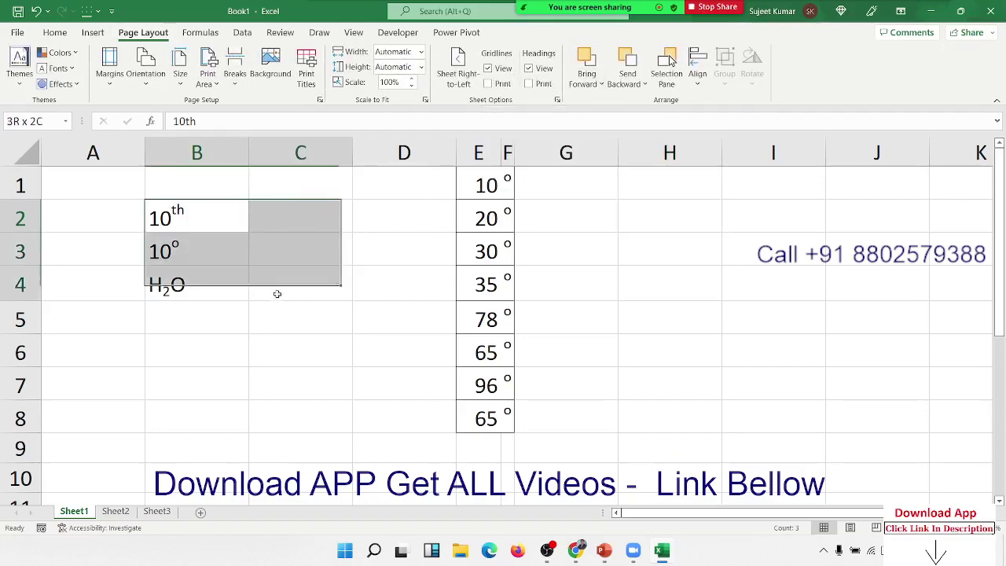
pyautogui.moveTo(633, 222); pyautogui.dragTo(760, 408)
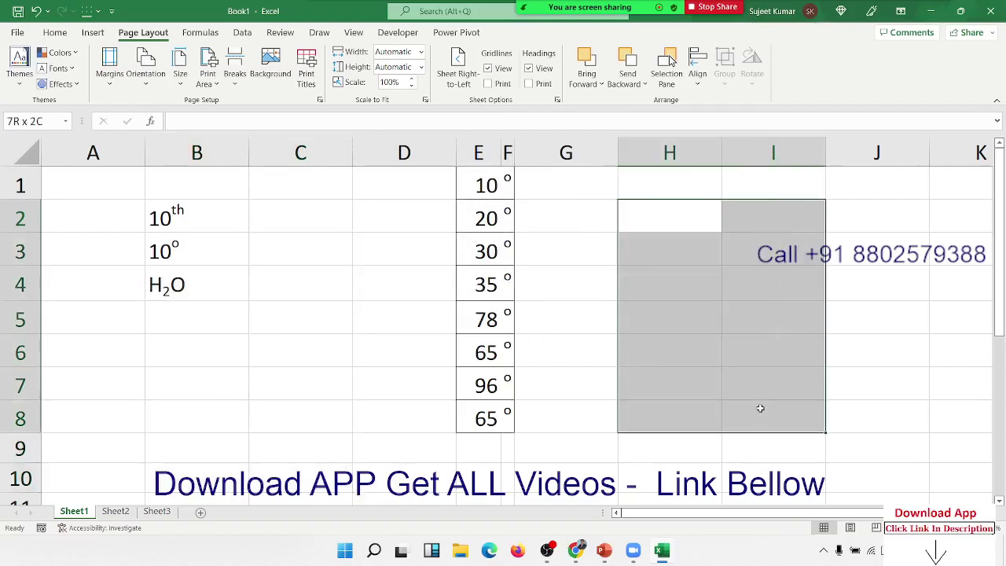
pyautogui.click(508, 71)
pyautogui.click(507, 70)
pyautogui.click(510, 226)
pyautogui.click(598, 227)
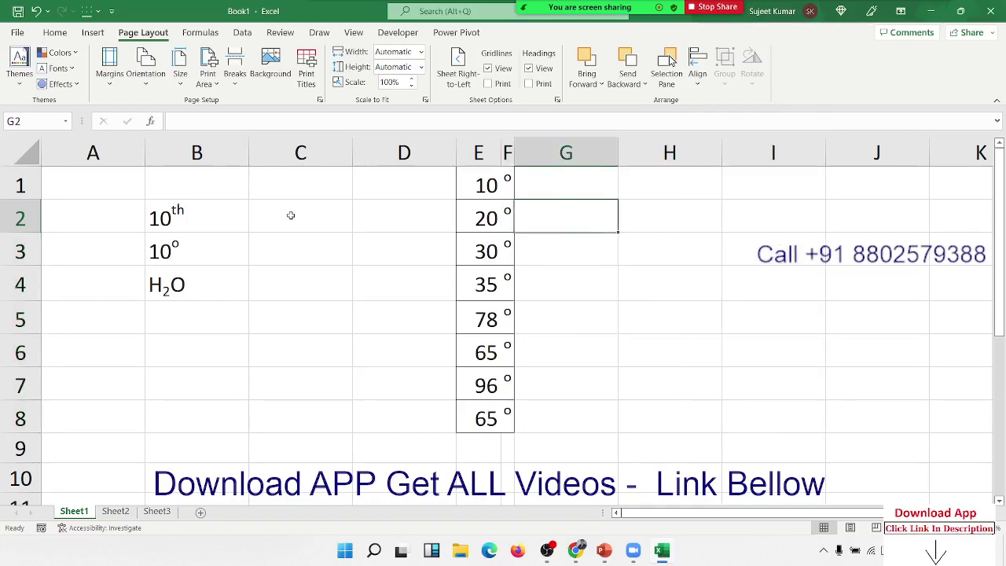
# - Reopen Dashboard-1 from the recent workbooks list and select cell B8
pyautogui.click(18, 33)
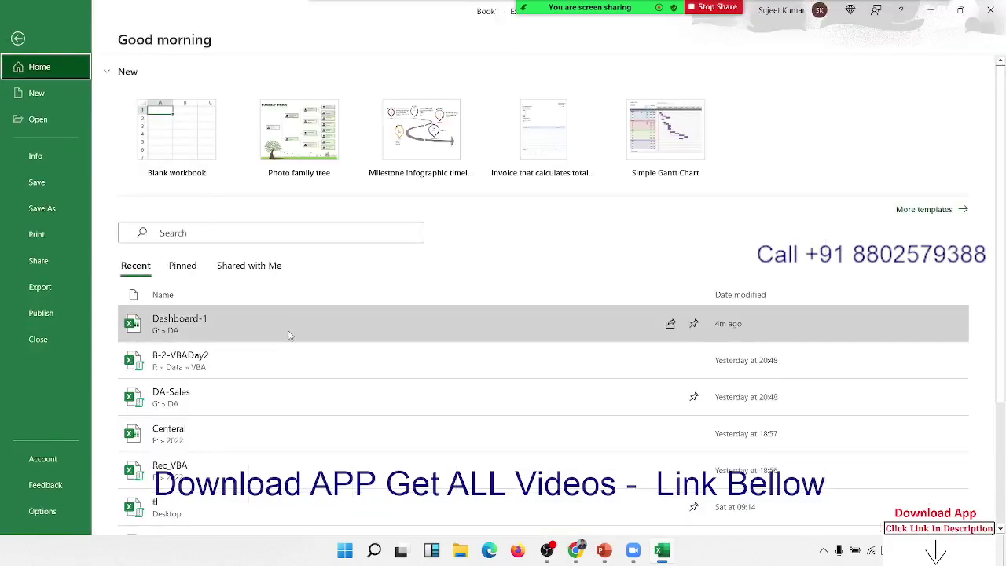
pyautogui.click(263, 327)
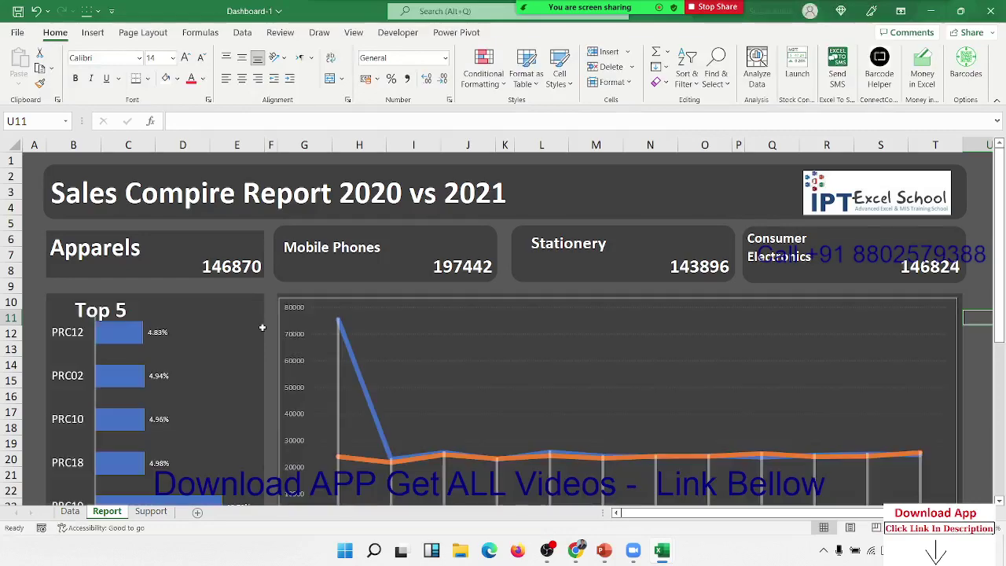
pyautogui.click(68, 267)
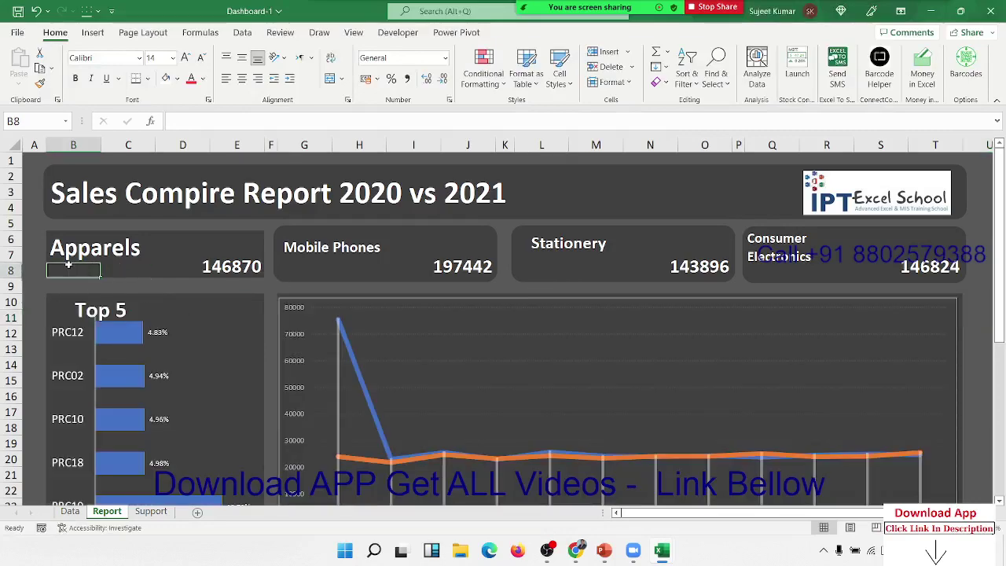
pyautogui.click(186, 274)
pyautogui.click(116, 246)
pyautogui.click(118, 270)
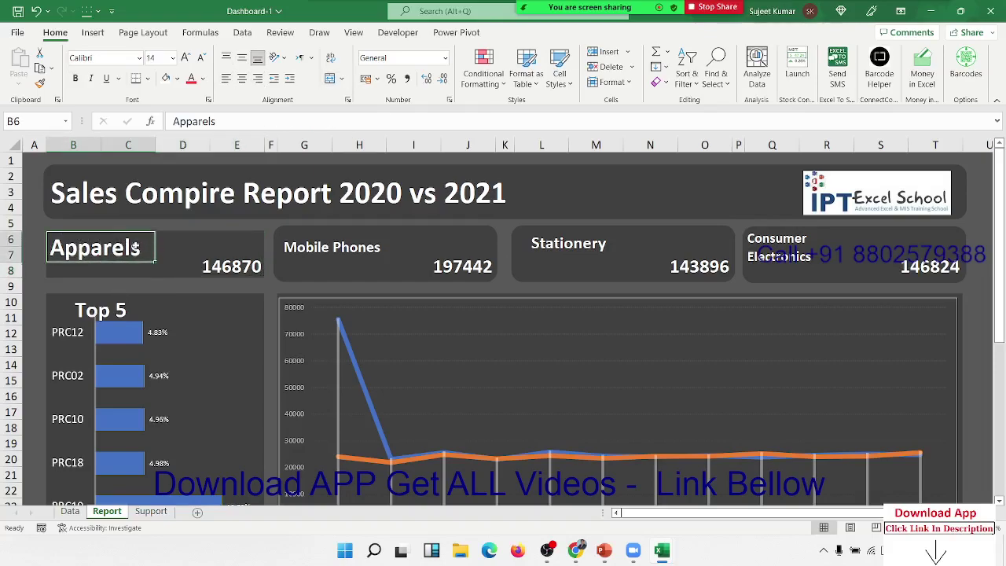
pyautogui.moveTo(66, 233); pyautogui.dragTo(226, 247)
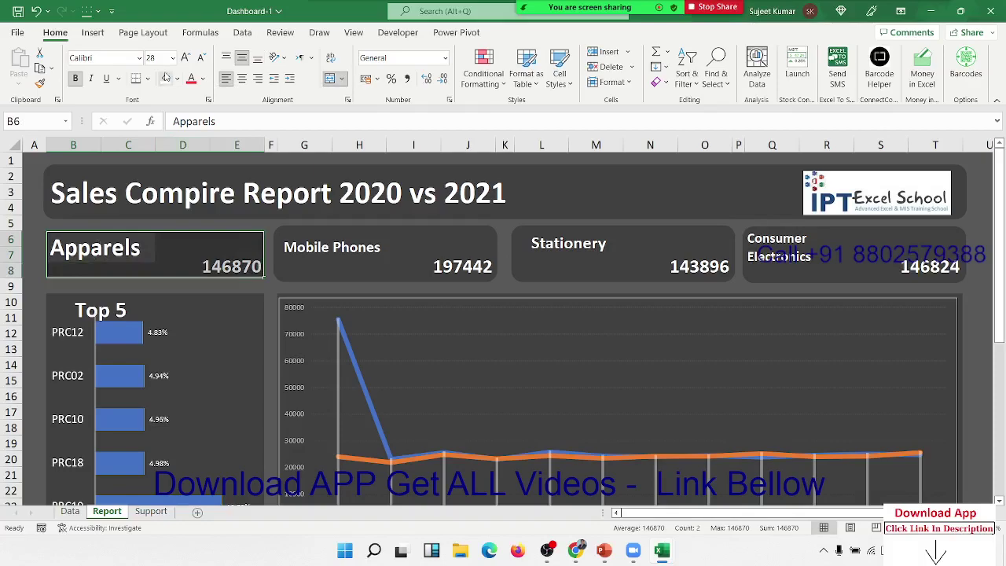
pyautogui.moveTo(139, 335)
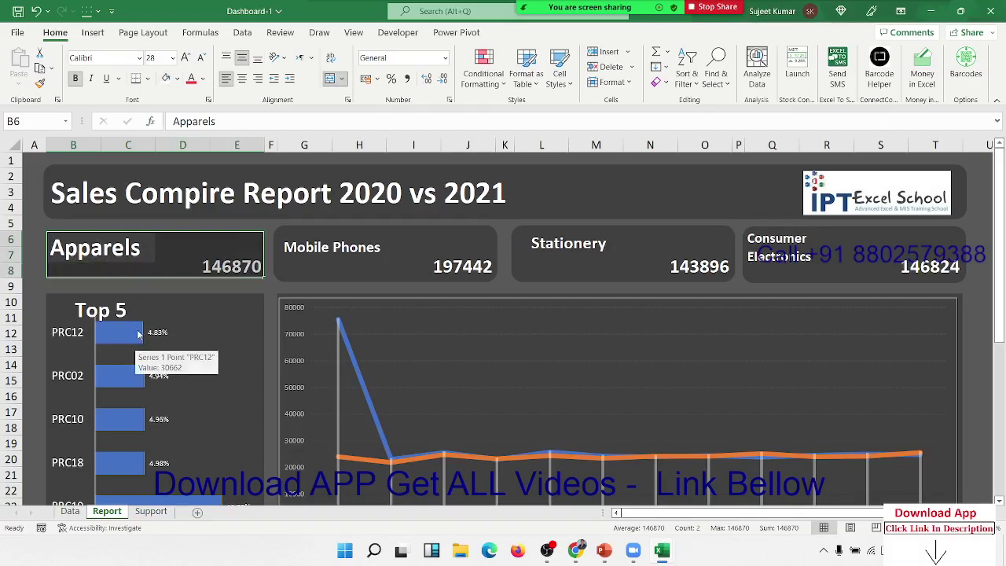
pyautogui.click(144, 285)
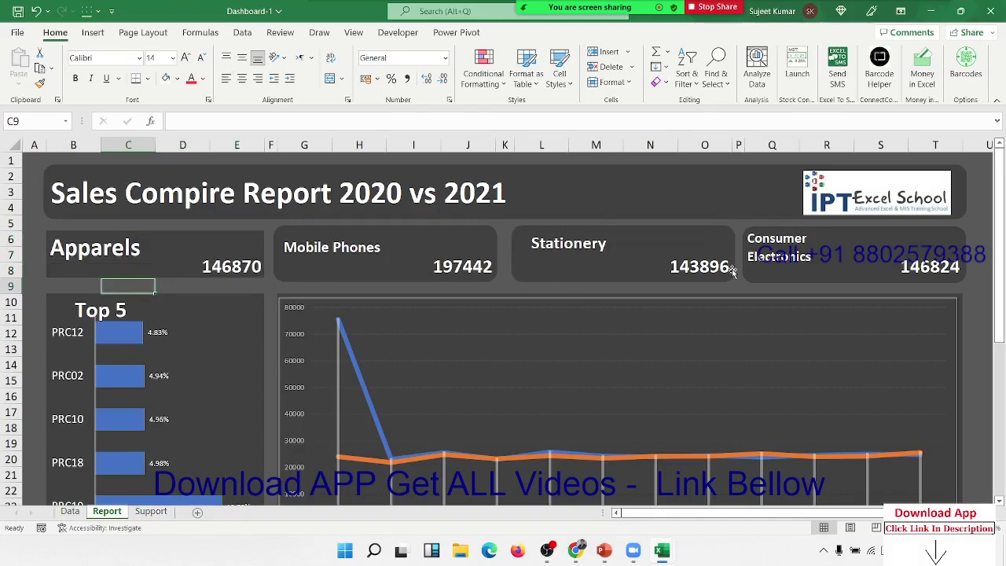
# - Inspect the Mobile Phones total's SUMIF formula and leave it unchanged
pyautogui.click(95, 33)
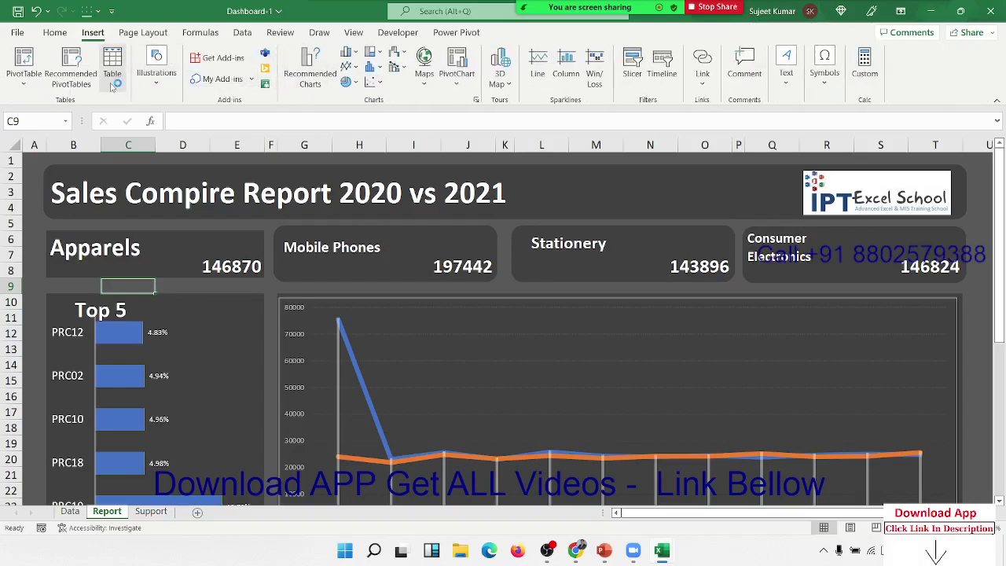
pyautogui.click(157, 90)
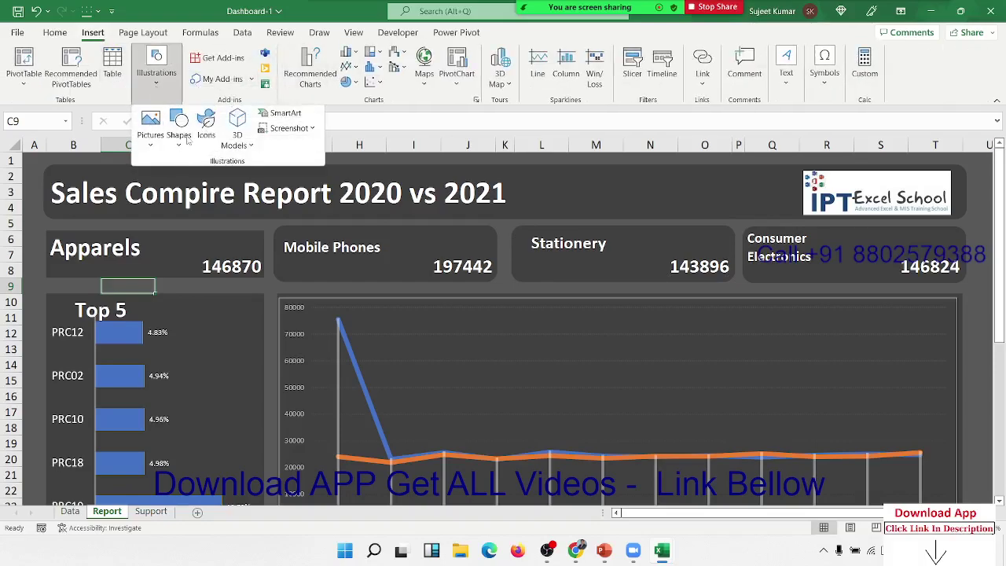
pyautogui.click(331, 249)
pyautogui.click(335, 250)
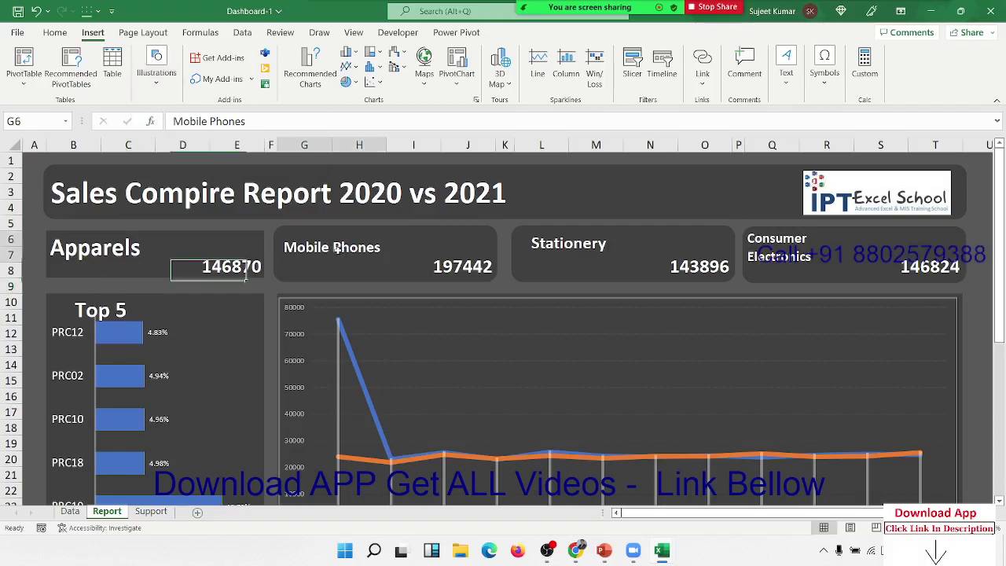
pyautogui.click(442, 267)
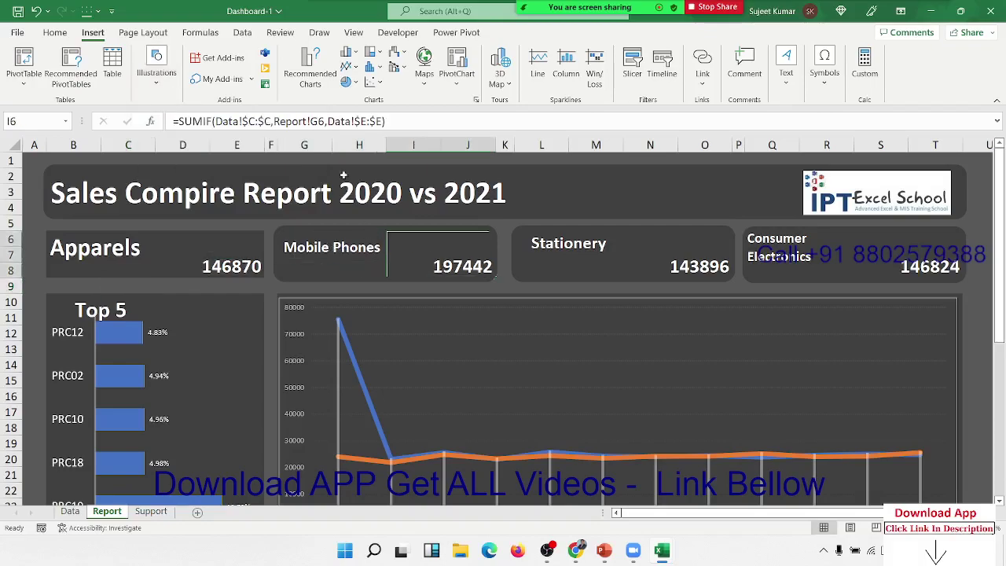
pyautogui.click(308, 121)
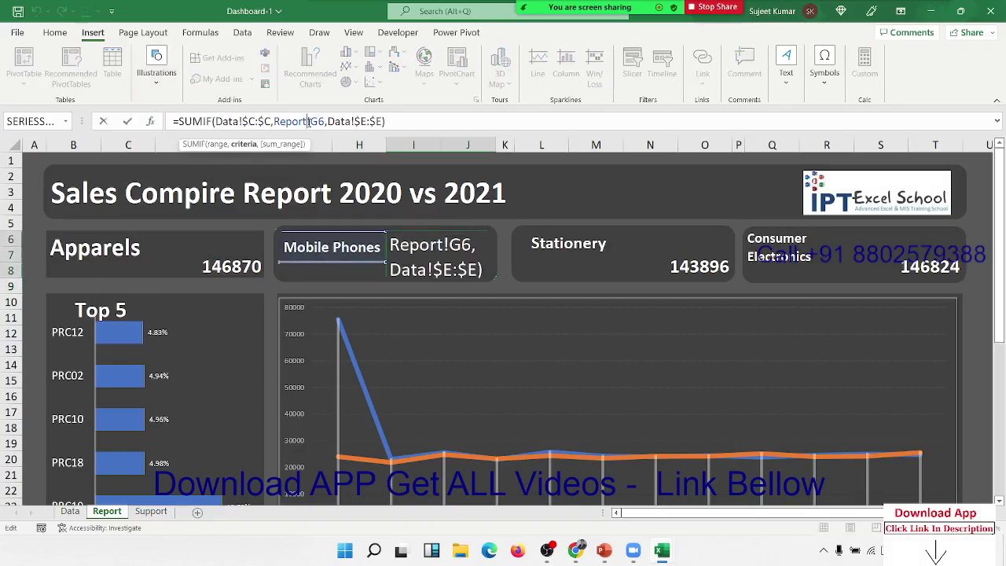
pyautogui.press('Escape')
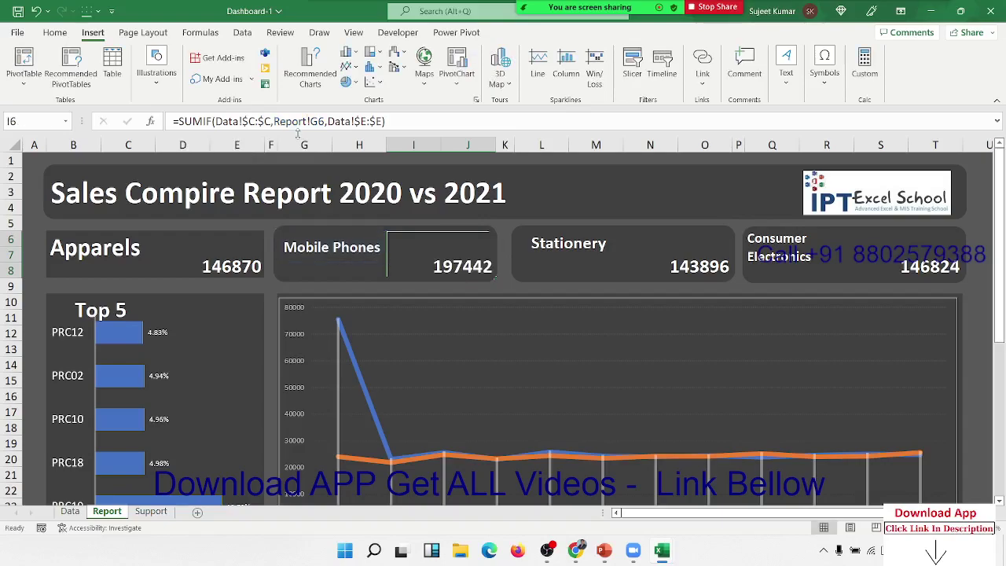
# - Select the Apparels total in D6 and pick the Rectangle shape from Illustrations > Shapes
pyautogui.click(214, 245)
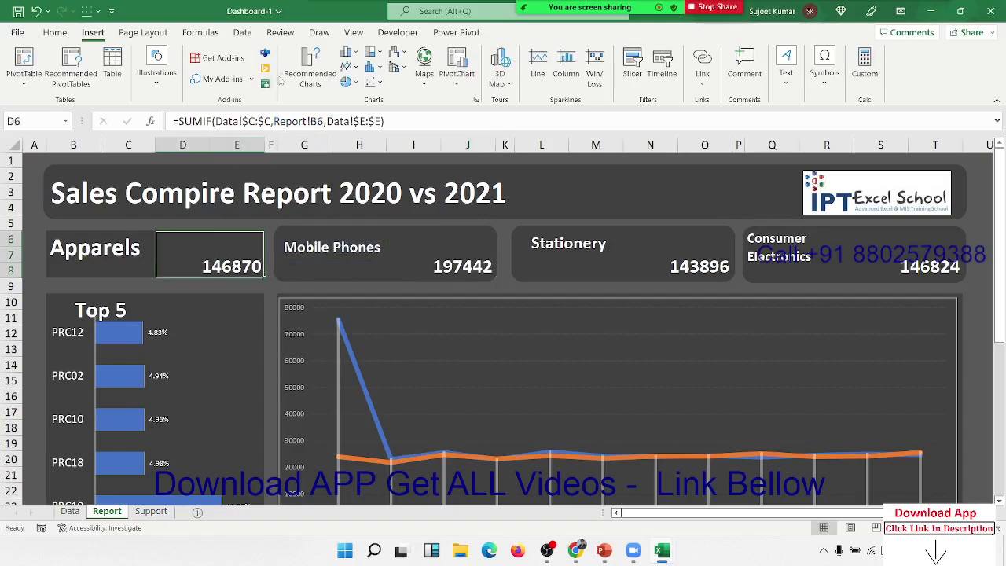
pyautogui.click(157, 82)
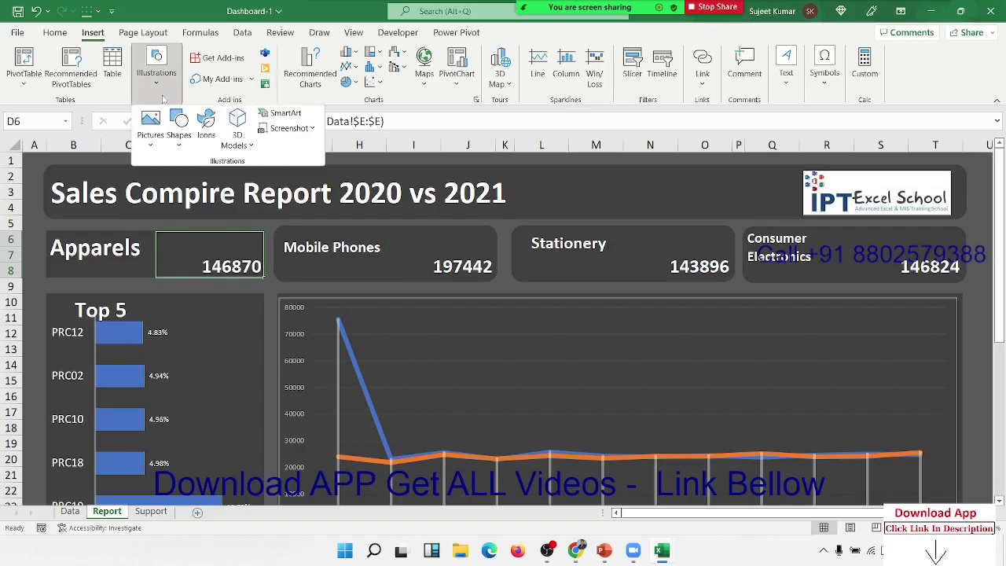
pyautogui.click(180, 133)
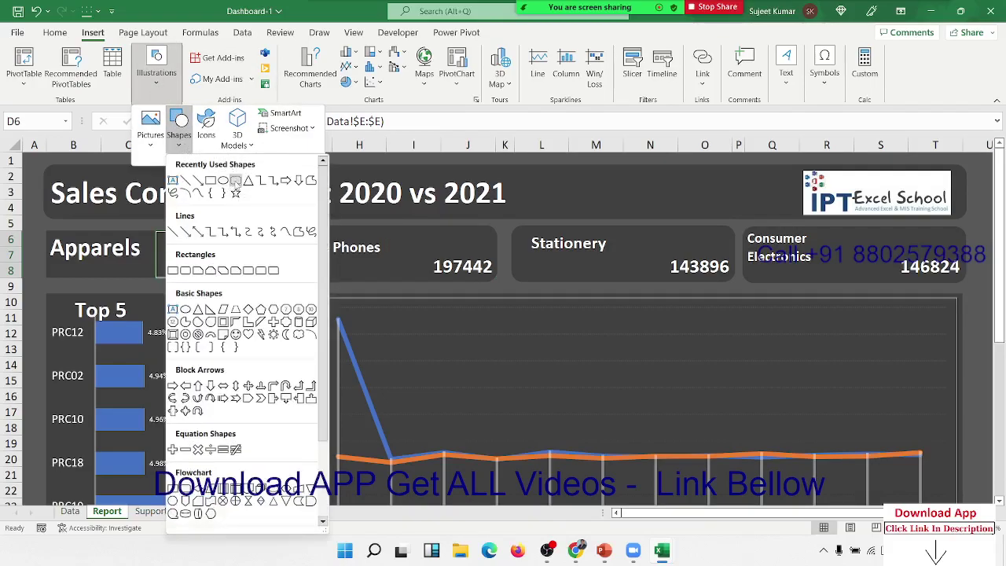
pyautogui.click(235, 180)
# - Draw a rectangle over the Apparels card and set its fill to No Fill
pyautogui.moveTo(44, 230); pyautogui.dragTo(264, 279)
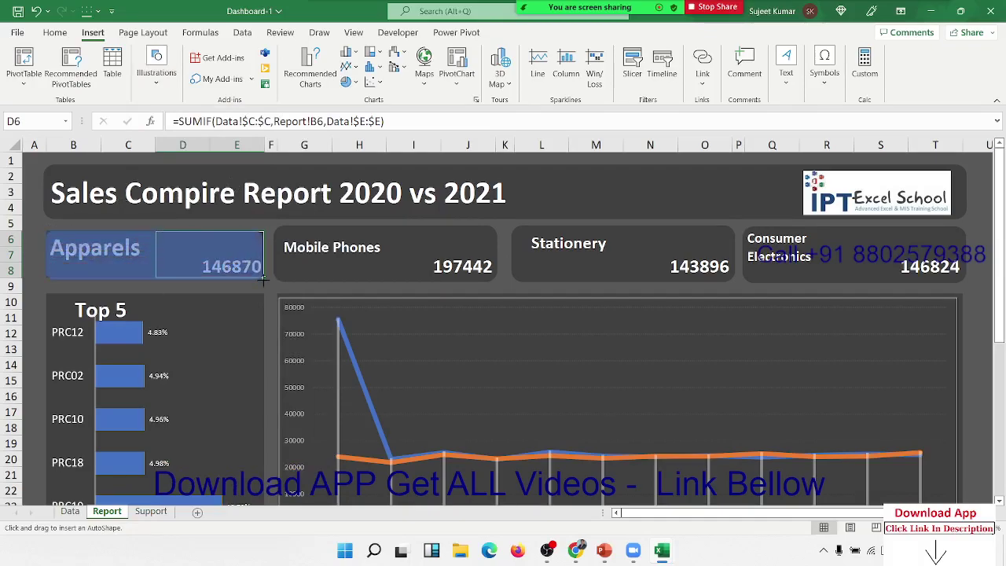
pyautogui.moveTo(264, 278); pyautogui.dragTo(264, 280)
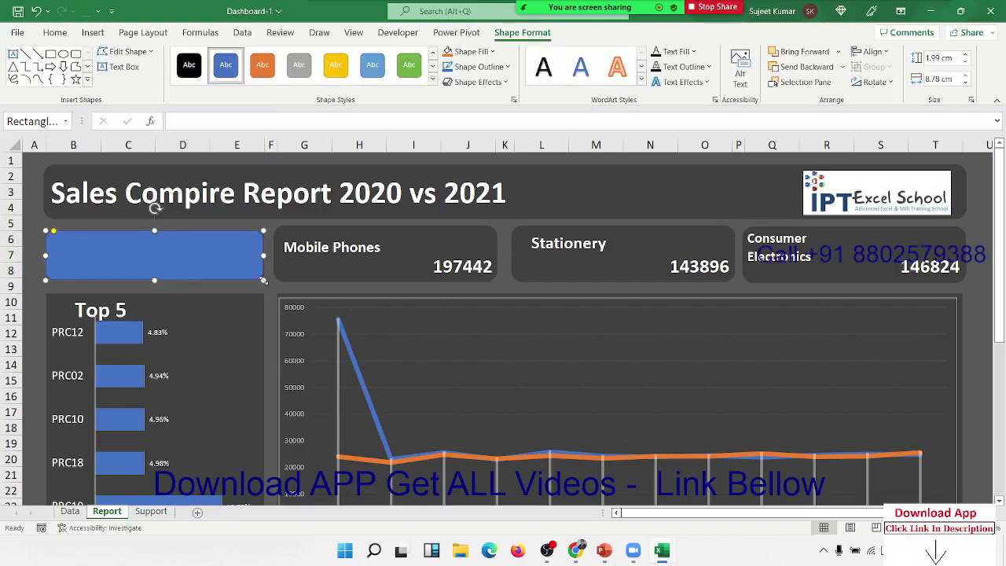
pyautogui.click(471, 51)
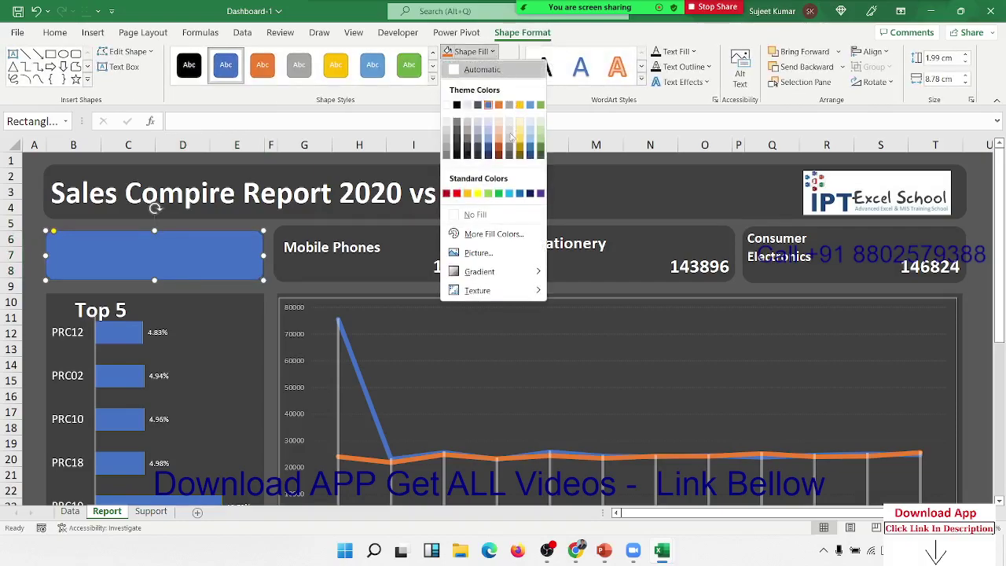
pyautogui.click(485, 214)
pyautogui.click(176, 248)
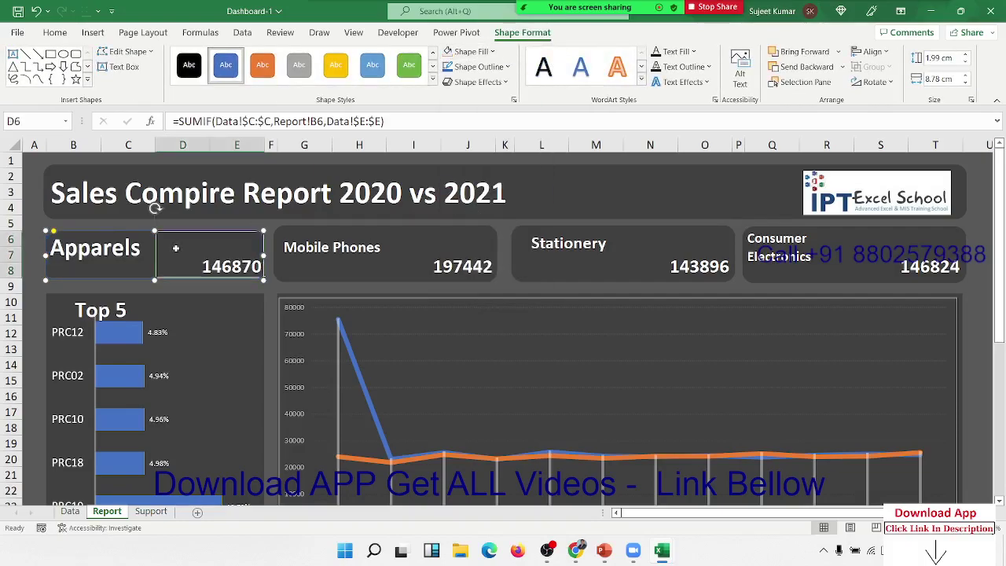
pyautogui.click(134, 269)
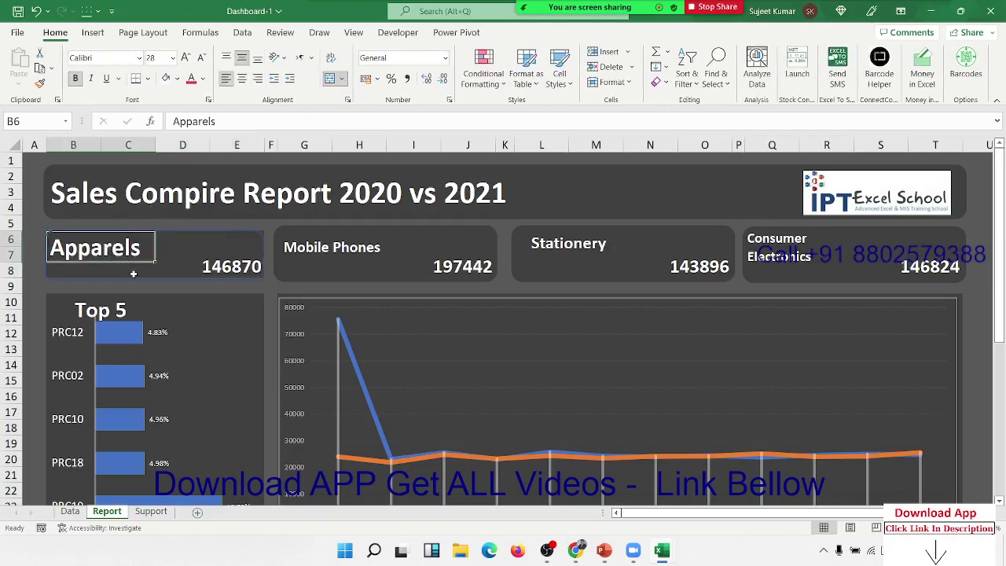
pyautogui.click(134, 274)
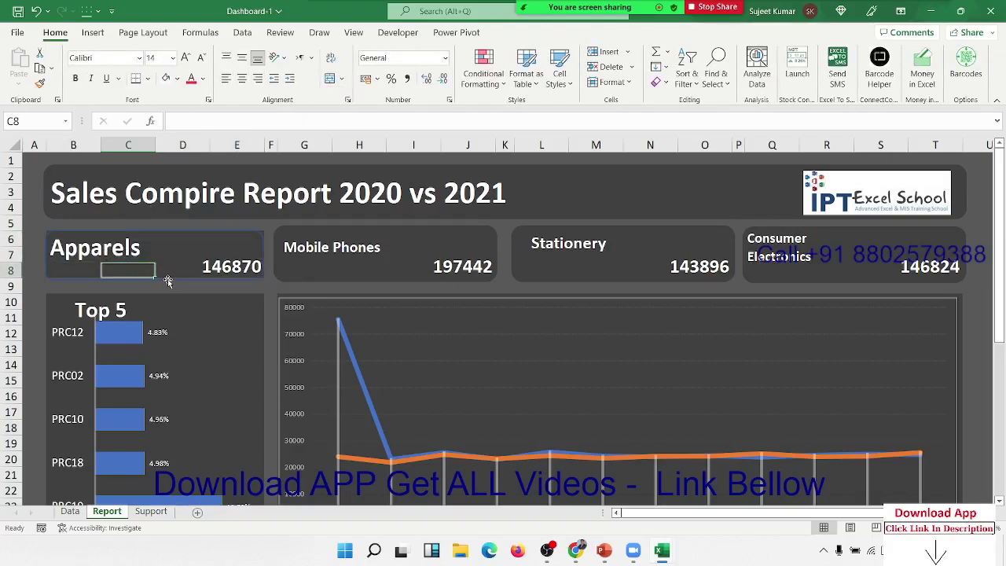
pyautogui.click(168, 280)
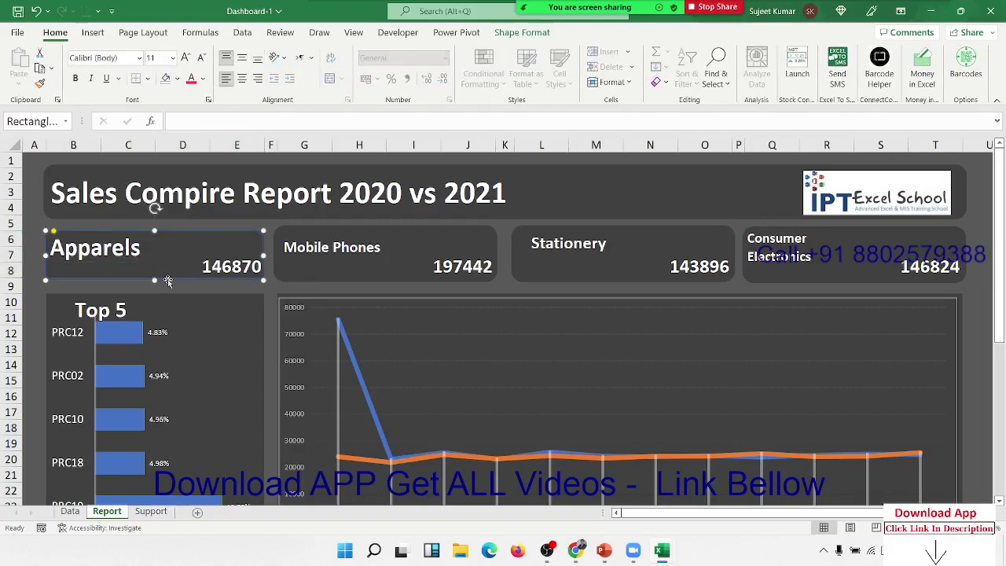
# - Give the Apparels rectangle an outline colour and a 6 pt outline weight
pyautogui.click(522, 32)
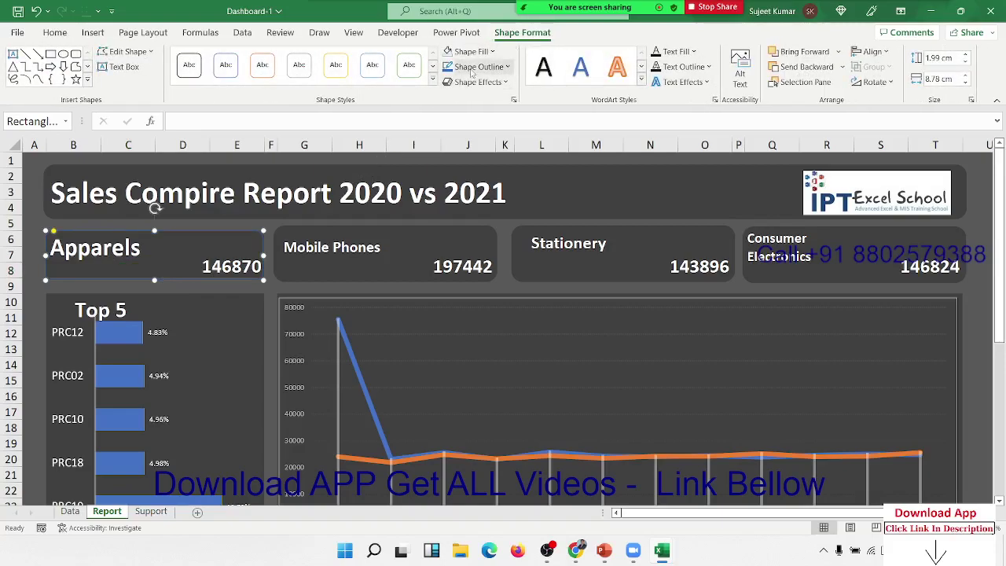
pyautogui.click(472, 69)
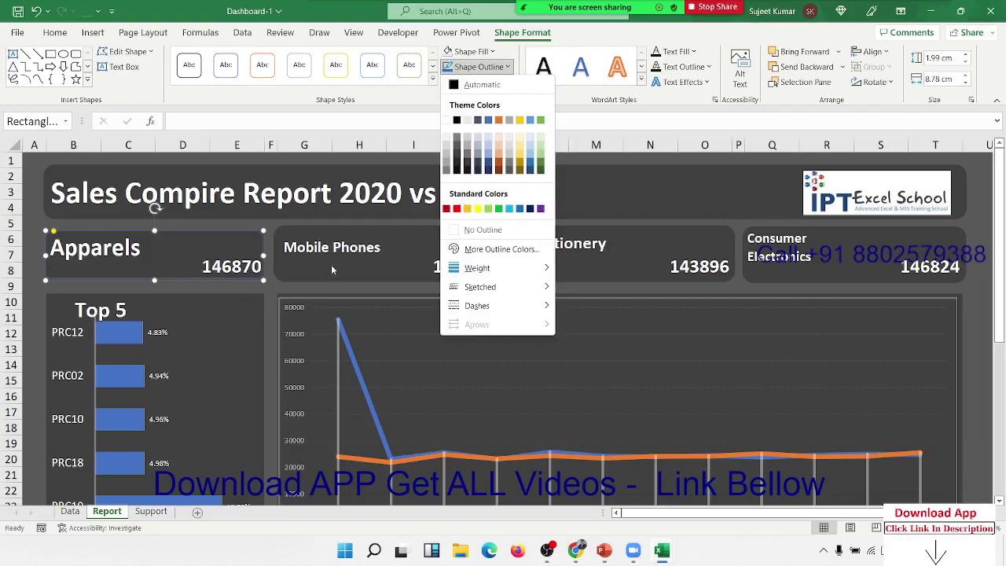
pyautogui.click(454, 157)
pyautogui.click(471, 51)
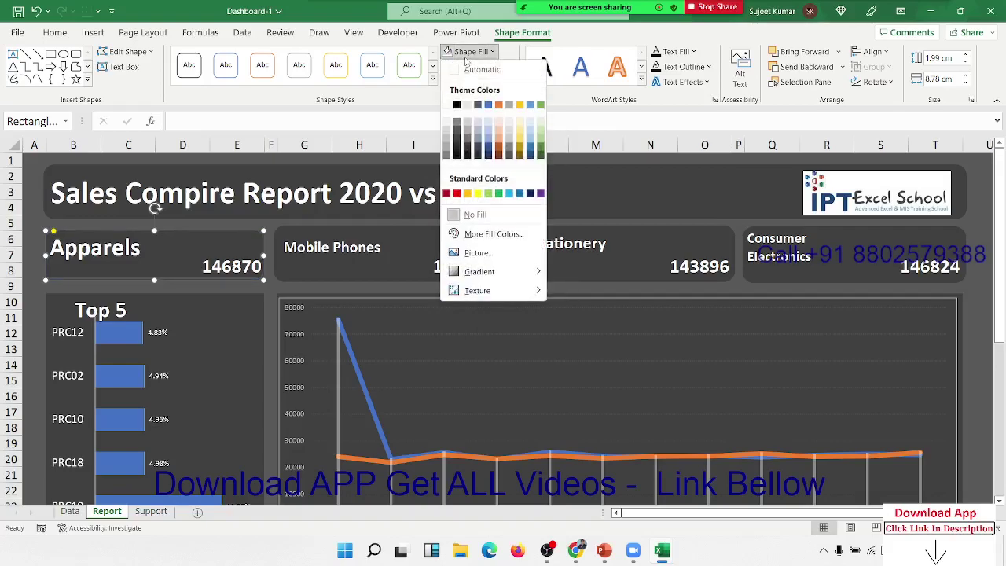
pyautogui.click(586, 106)
pyautogui.click(475, 67)
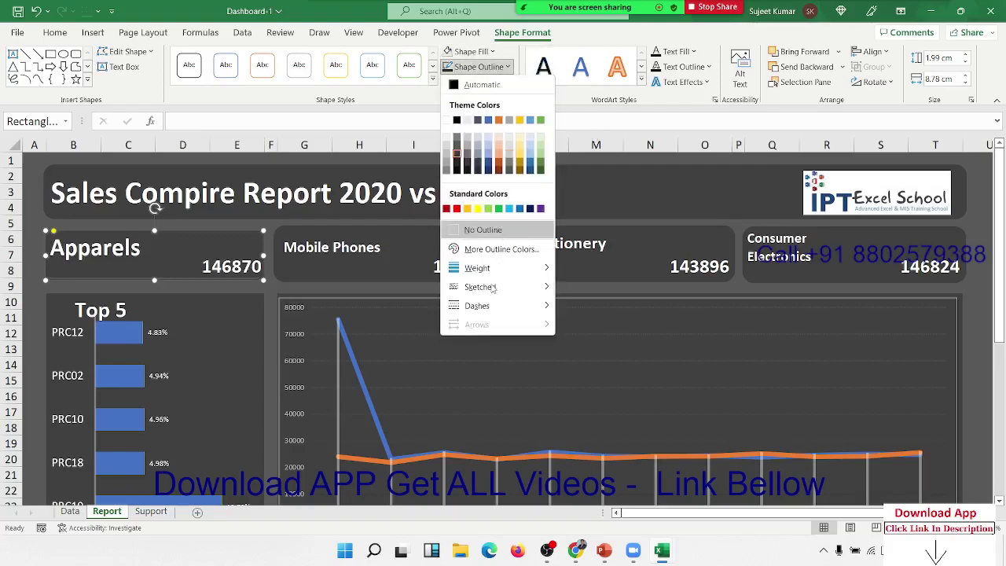
pyautogui.moveTo(496, 273)
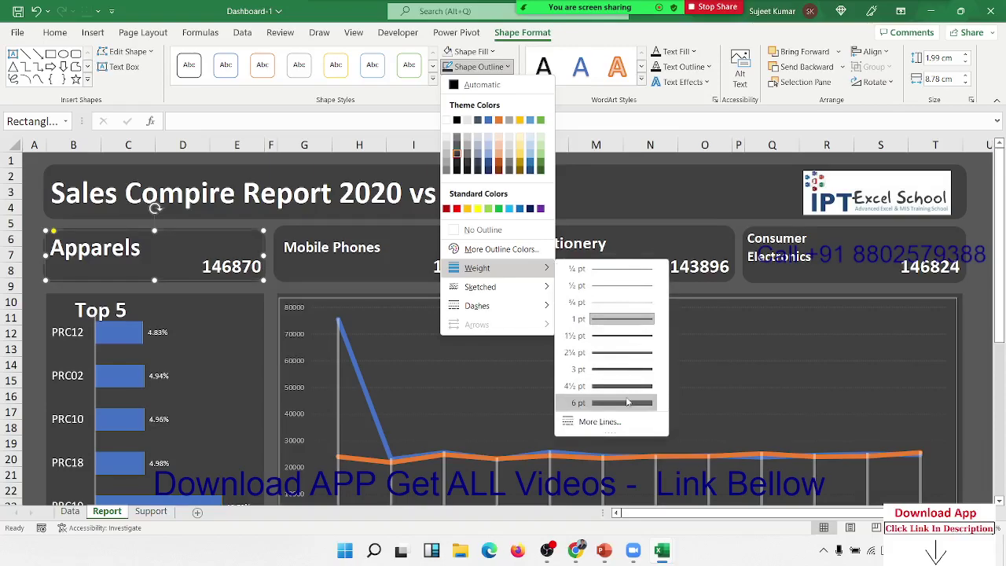
pyautogui.click(626, 402)
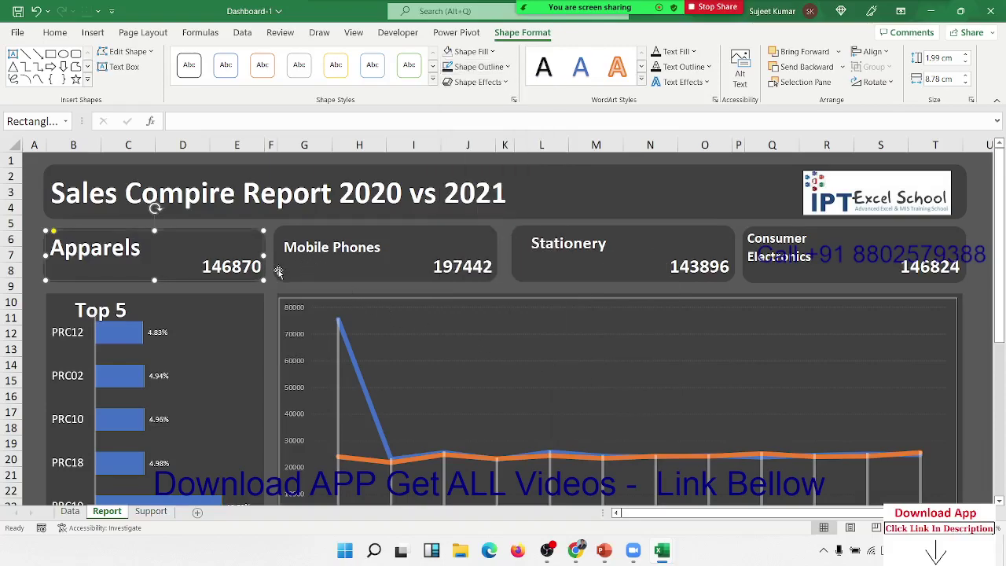
pyautogui.click(519, 288)
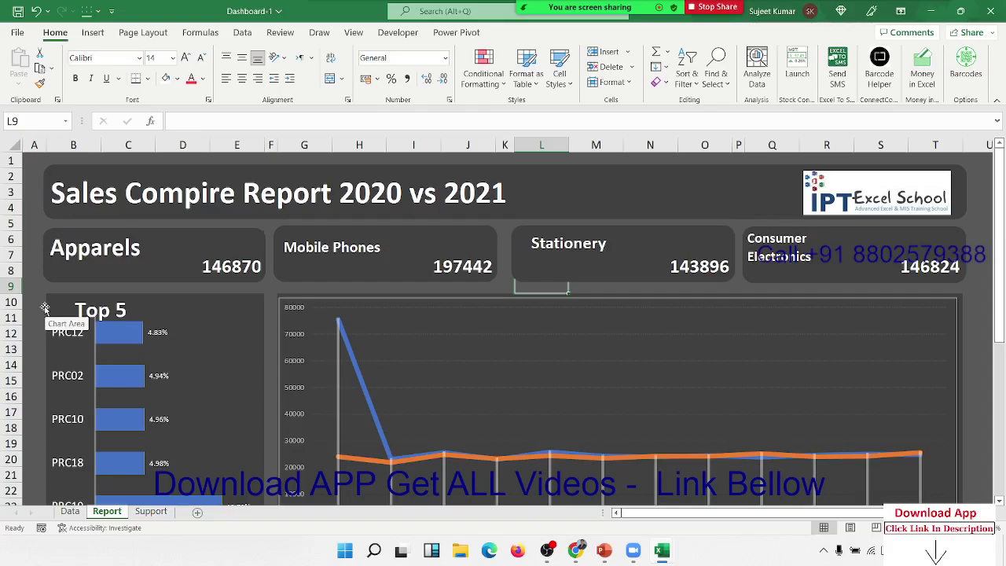
# - Select cell F13 and save the Dashboard-1 workbook
pyautogui.scroll(-3, 45, 308)
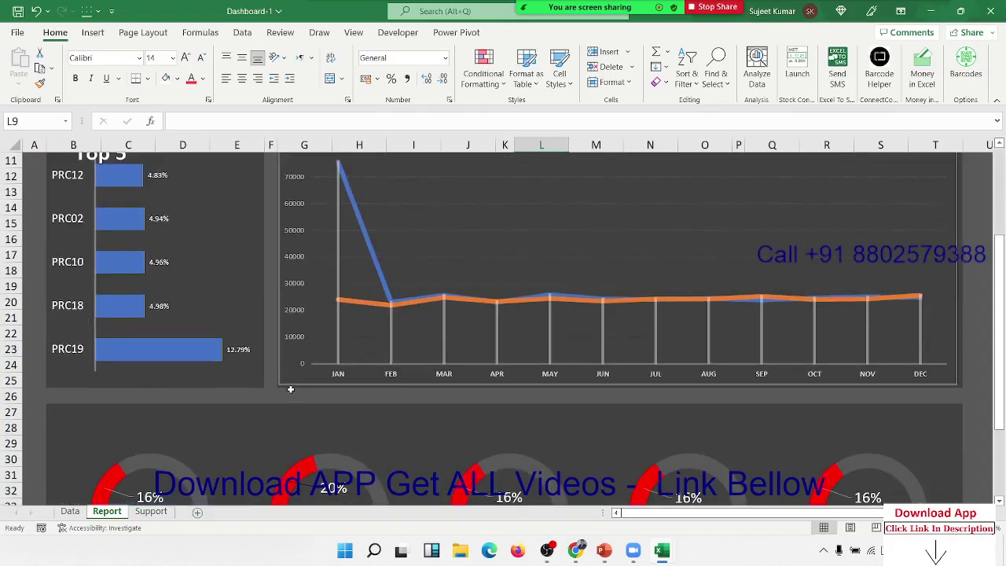
pyautogui.scroll(3, 287, 322)
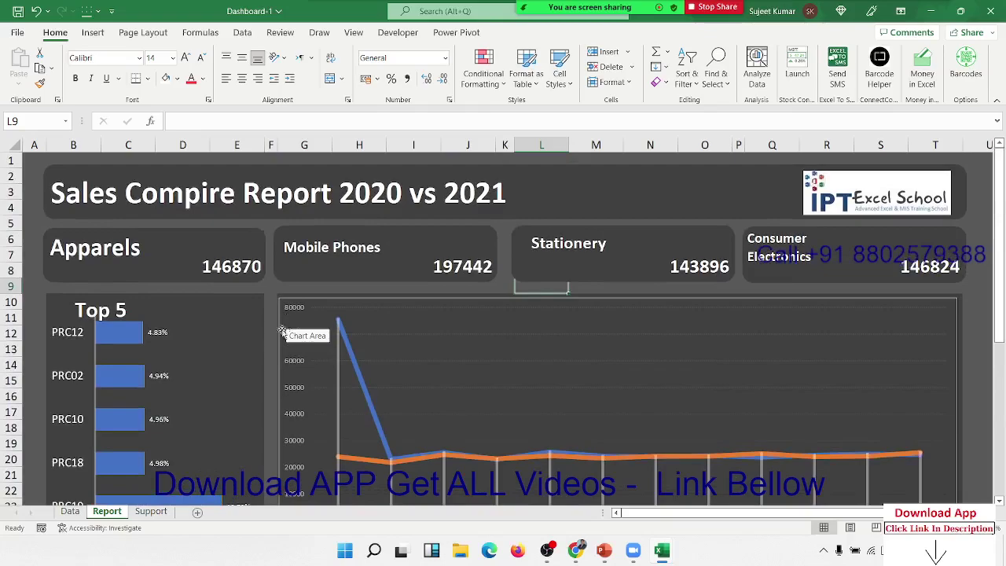
pyautogui.click(268, 352)
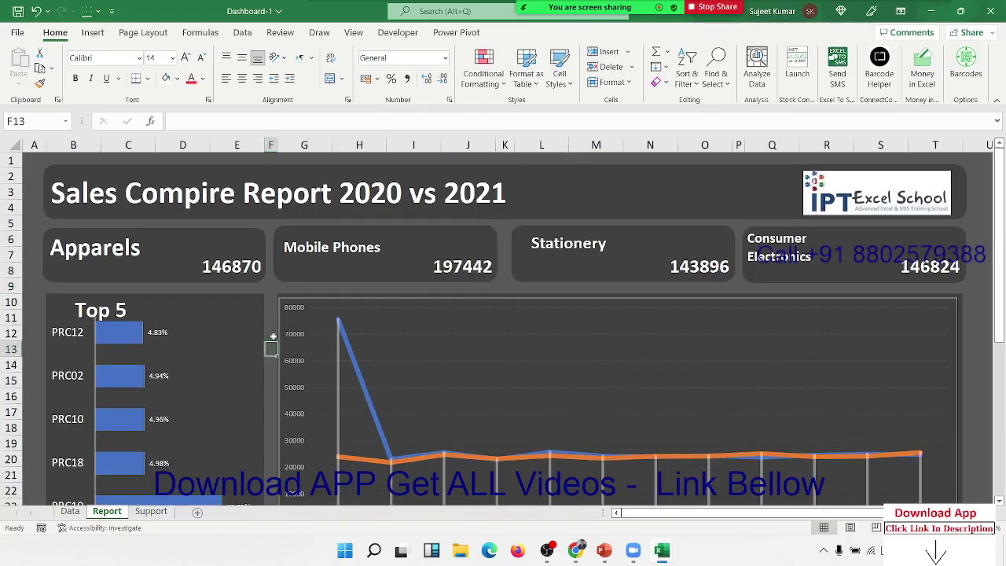
pyautogui.click(18, 11)
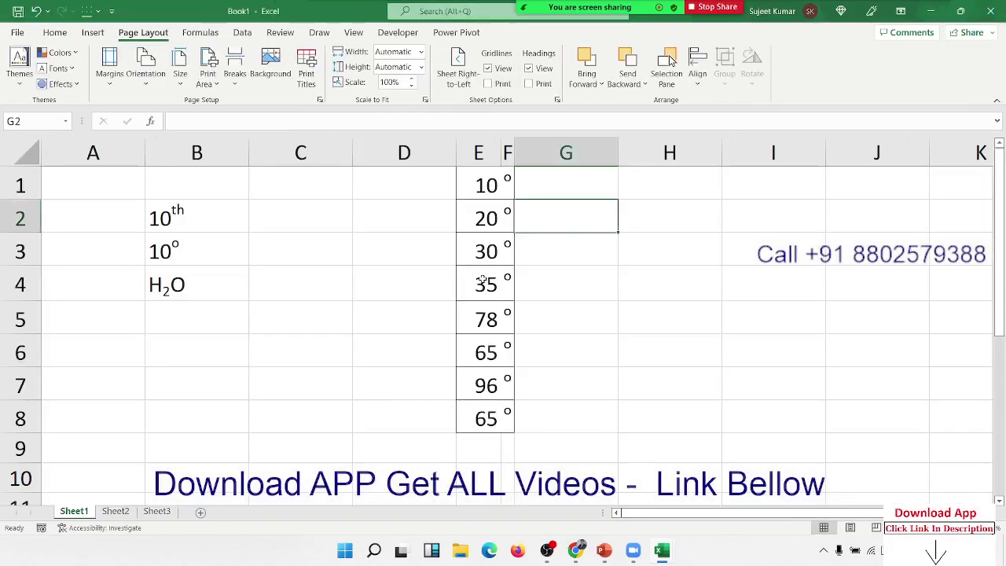
# - Copy the degree values in E1:E8 and paste them into A1:A8 on Sheet2
pyautogui.click(481, 279)
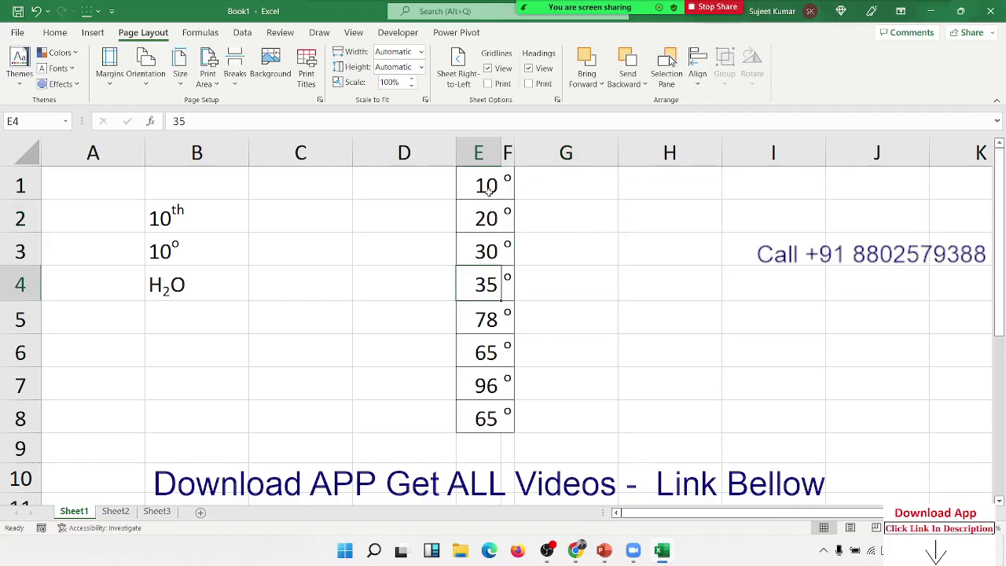
pyautogui.moveTo(488, 192); pyautogui.dragTo(456, 421)
pyautogui.hotkey('ctrl', 'c')
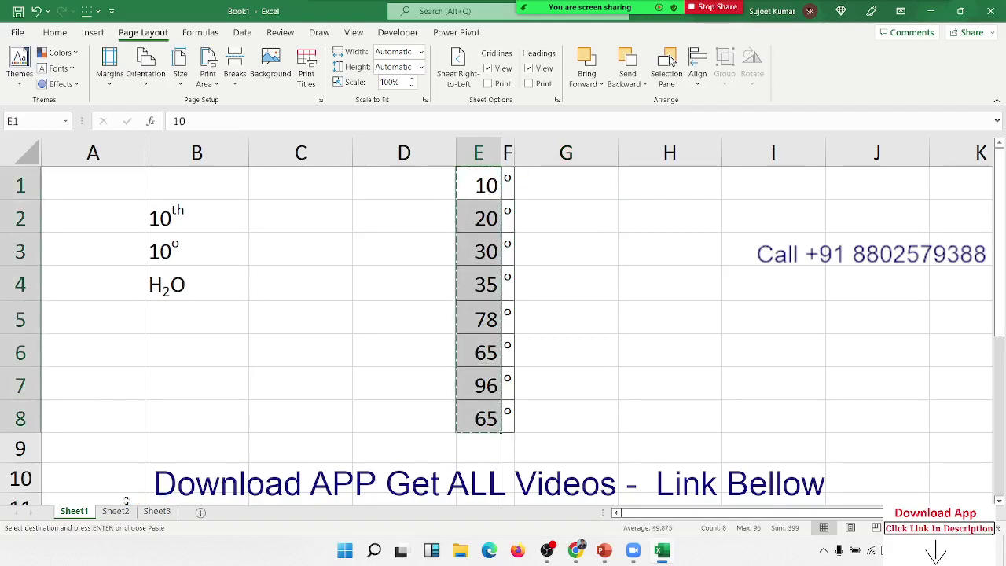
pyautogui.click(115, 511)
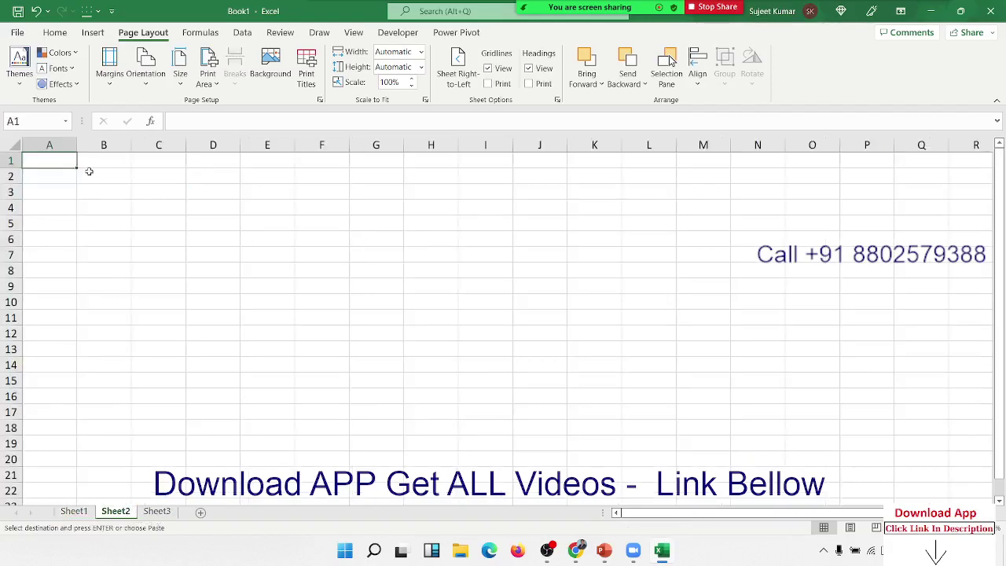
pyautogui.hotkey('ctrl', 'v')
pyautogui.scroll(2, 86, 245)
pyautogui.scroll(2, 86, 245)
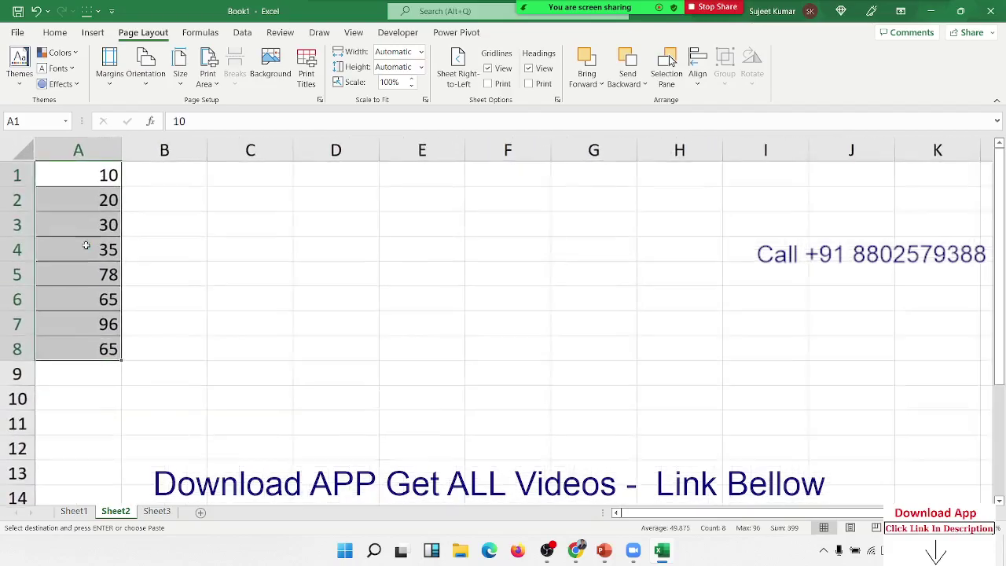
pyautogui.scroll(1, 86, 236)
# - Insert an empty column before the values so they move to column B
pyautogui.click(27, 153)
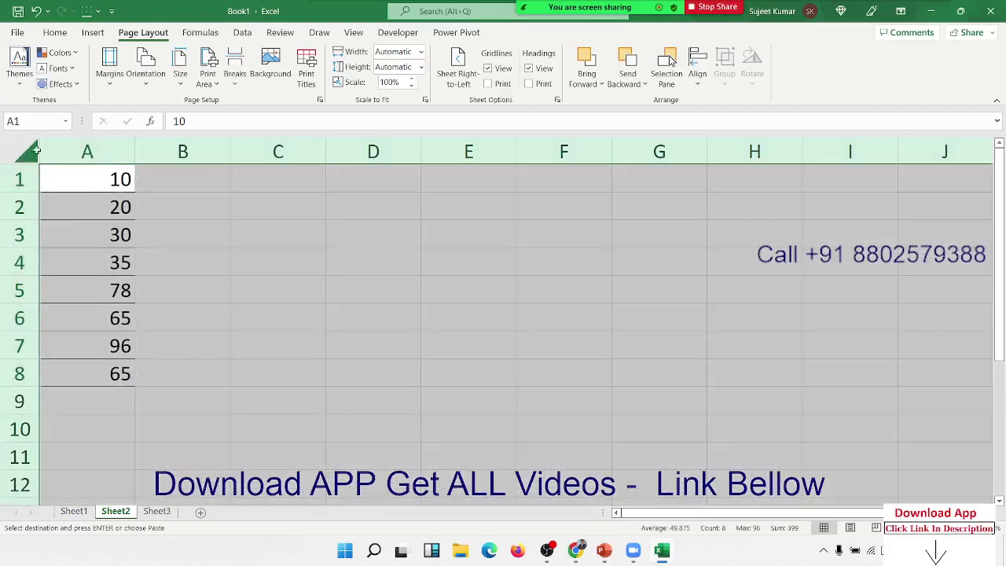
pyautogui.click(68, 150)
pyautogui.hotkey('ctrl', '+')
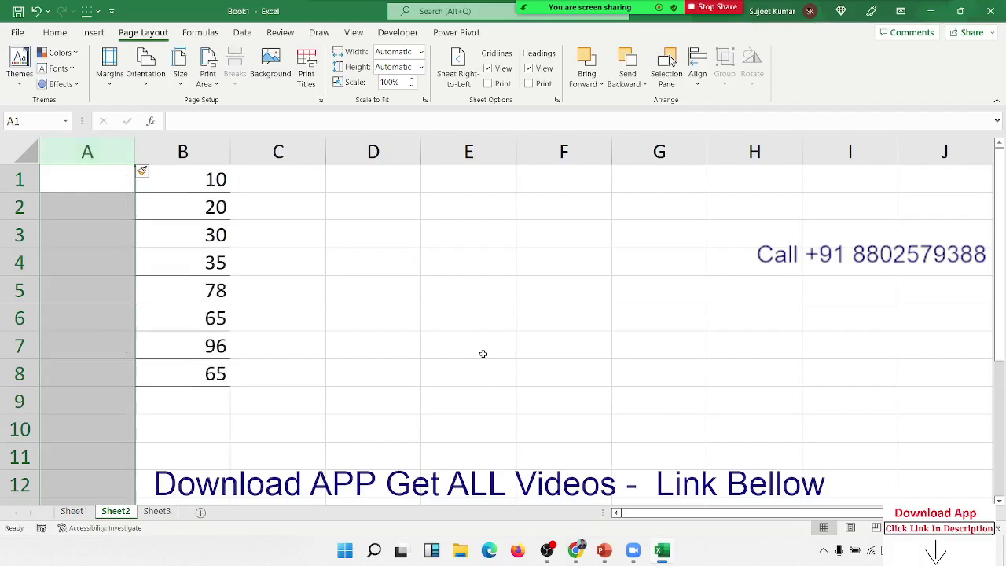
pyautogui.click(482, 352)
# - Apply All Borders to B1:B8 and autofit column B, then widen it slightly
pyautogui.click(202, 366)
pyautogui.moveTo(203, 366); pyautogui.dragTo(182, 171)
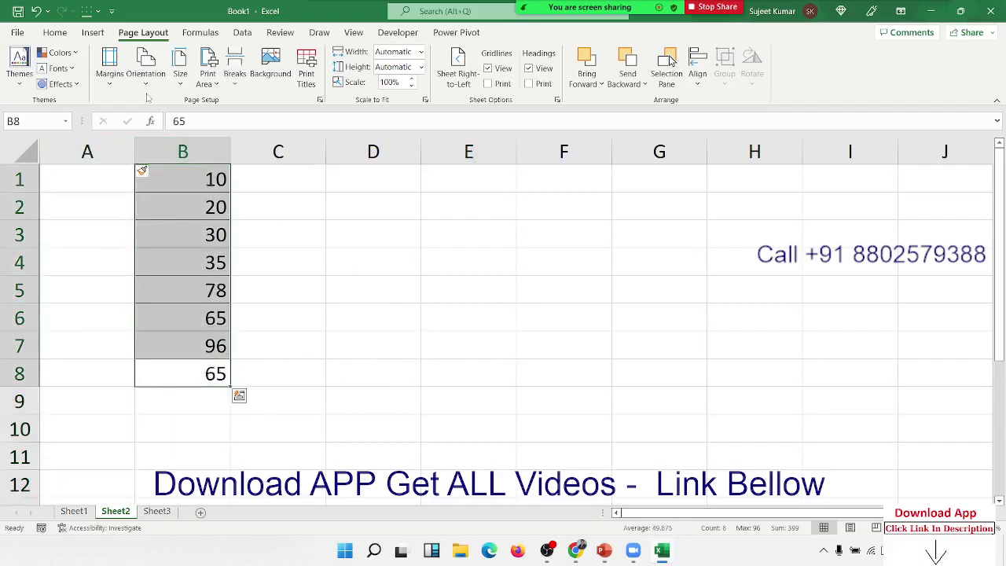
pyautogui.click(59, 31)
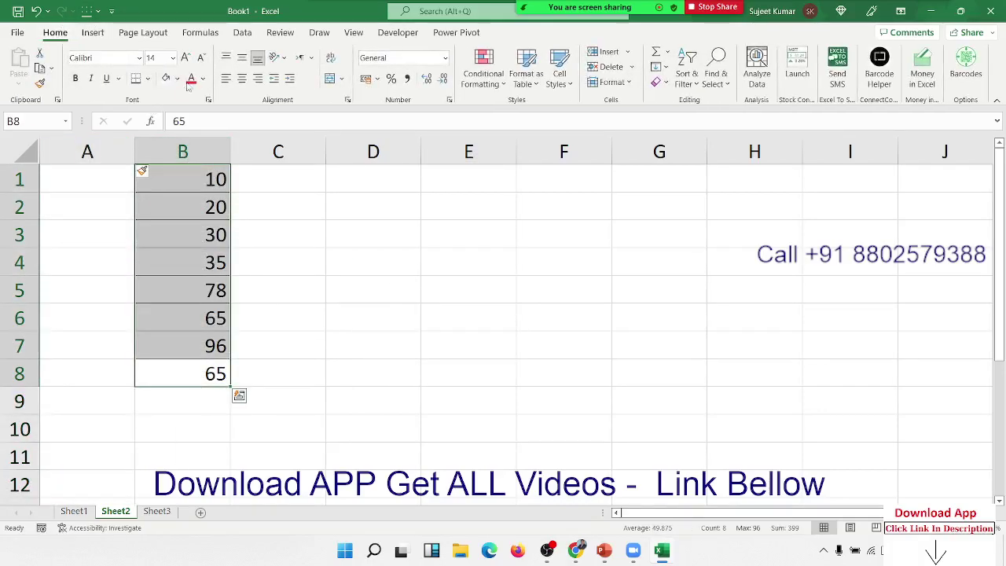
pyautogui.click(148, 78)
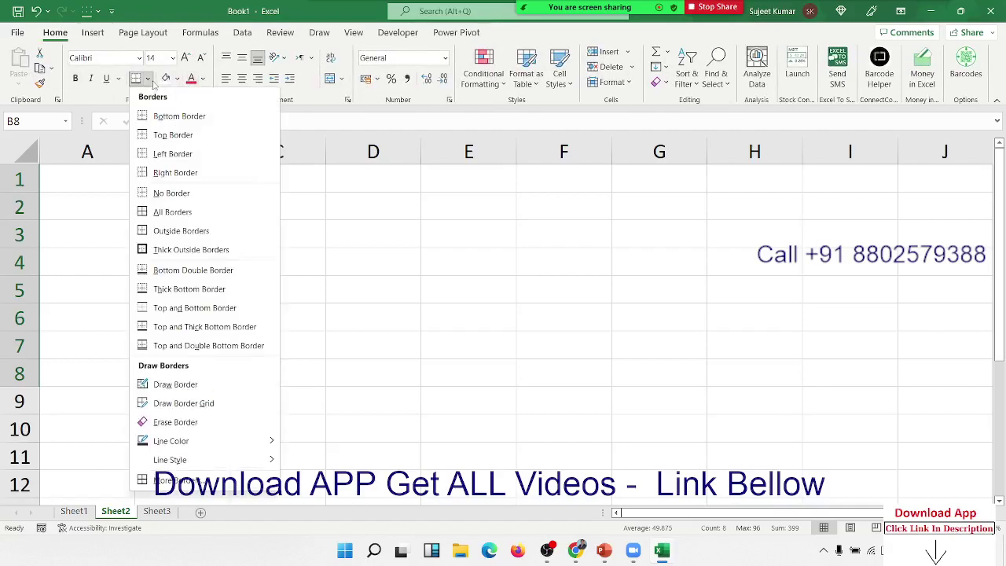
pyautogui.click(173, 210)
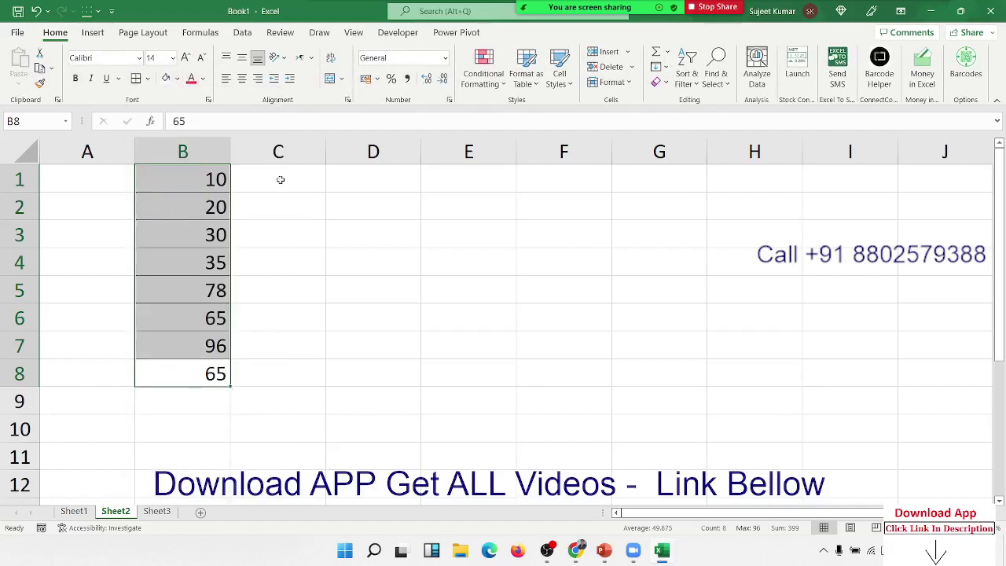
pyautogui.doubleClick(230, 152)
pyautogui.moveTo(166, 152); pyautogui.dragTo(171, 151)
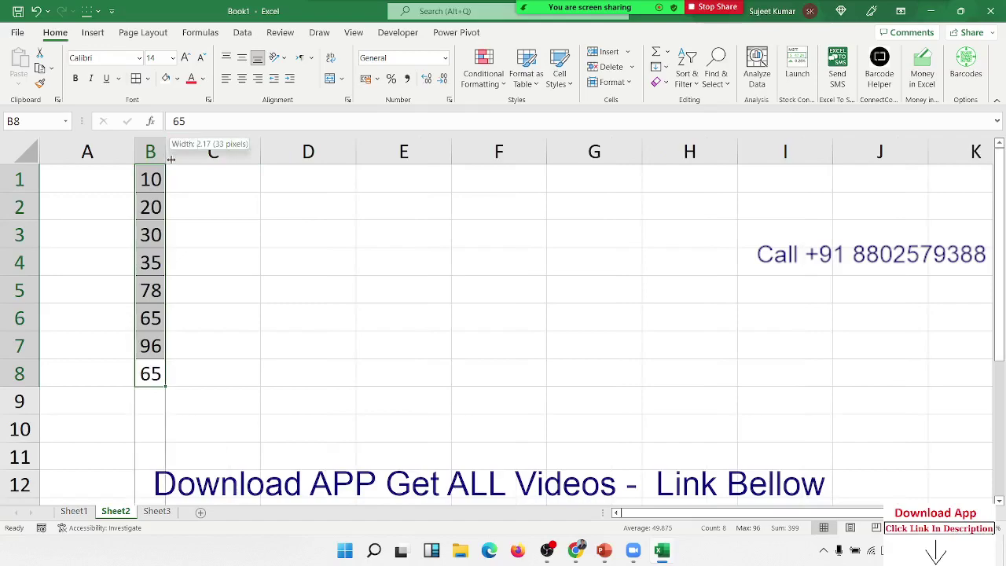
pyautogui.click(522, 253)
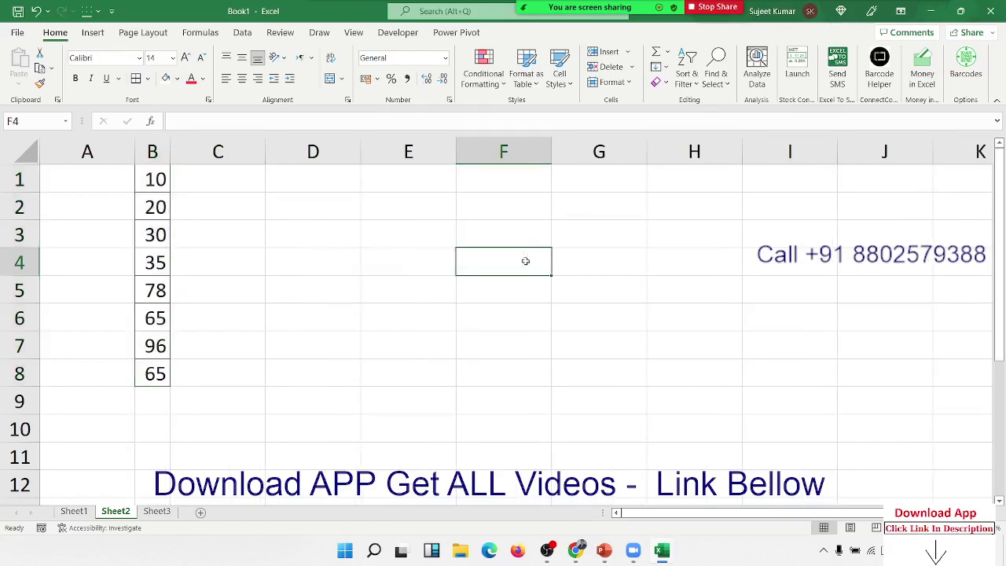
# - Load Gmail in a new Chrome tab, then search Windows for 'word'
pyautogui.click(577, 550)
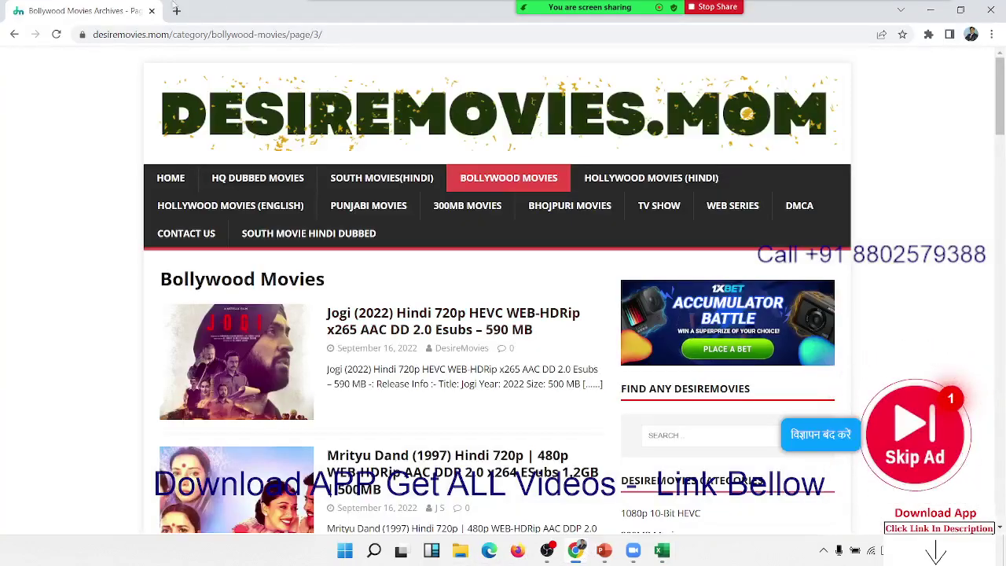
pyautogui.click(176, 11)
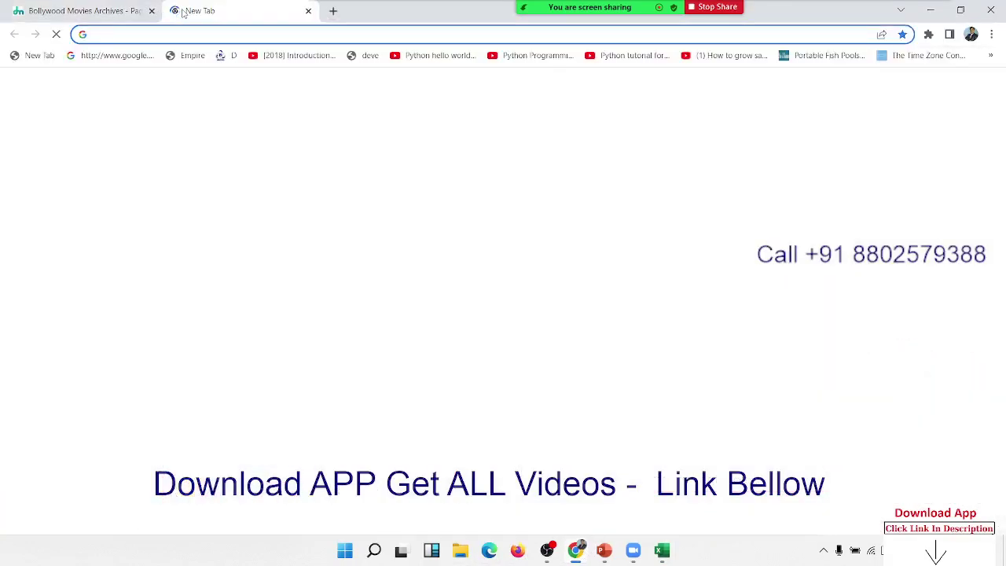
pyautogui.write('gm')
pyautogui.press('Return')
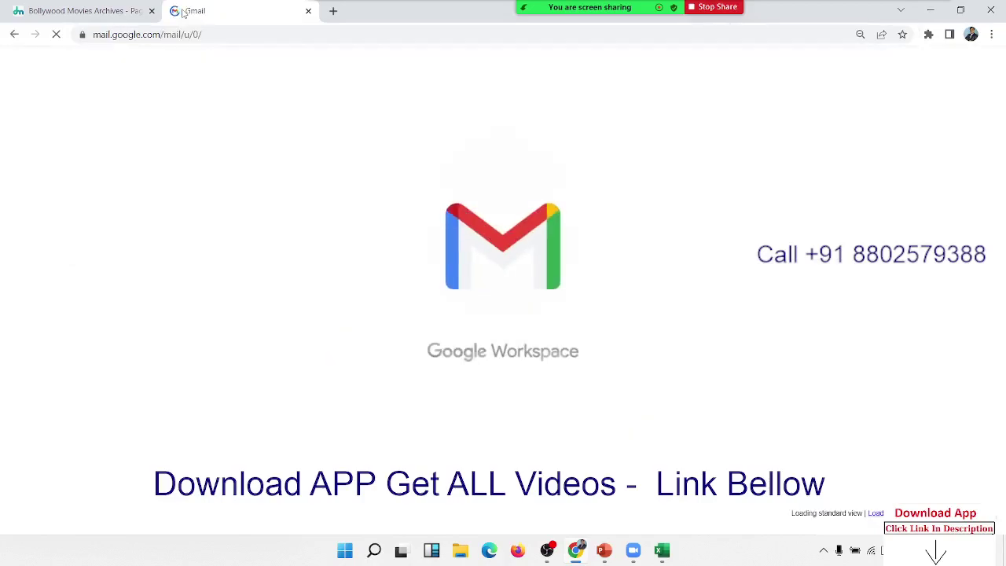
pyautogui.press('super')
pyautogui.write('word')
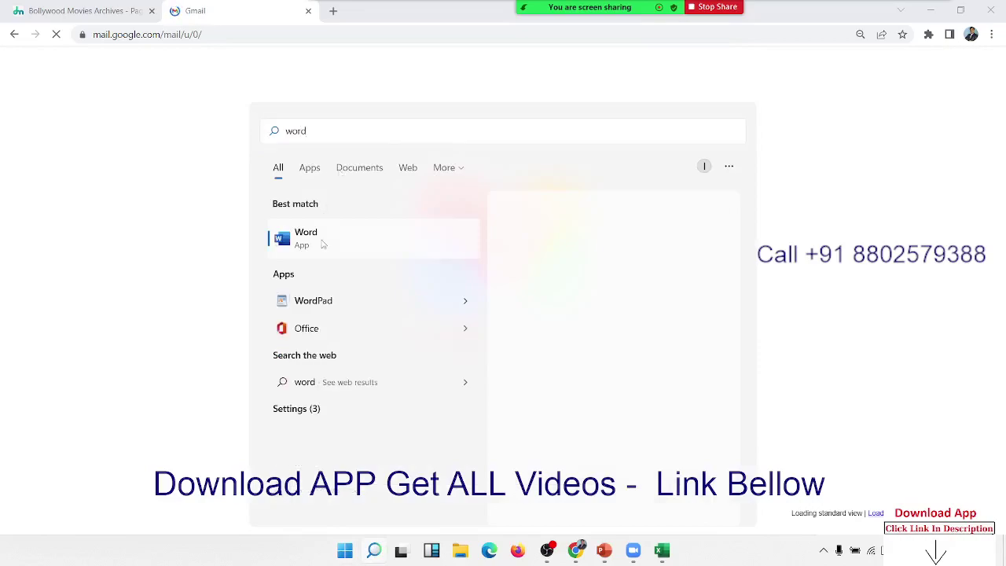
# - Launch Word and create a new blank document
pyautogui.click(323, 244)
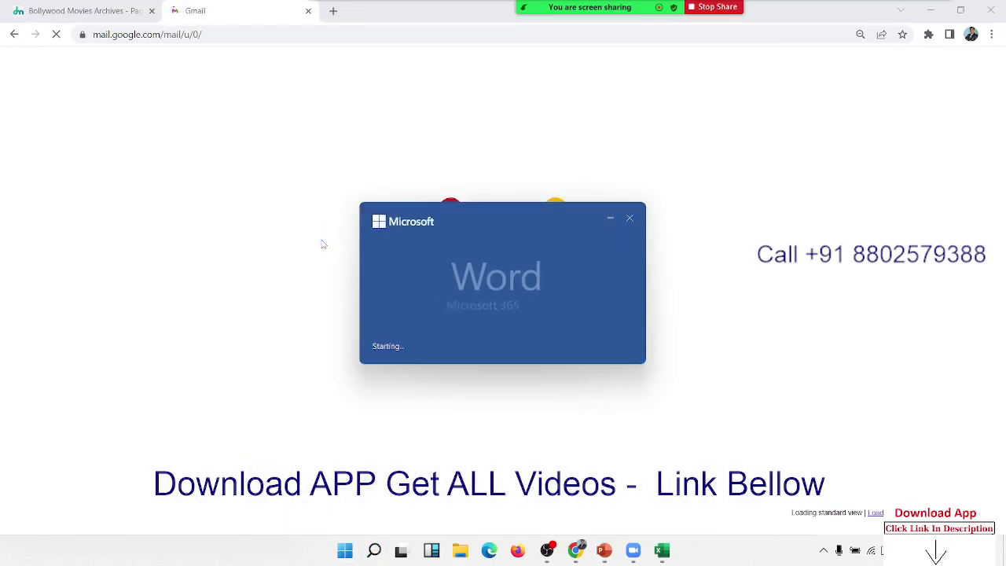
pyautogui.hotkey('alt', 'Tab')
pyautogui.click(322, 245)
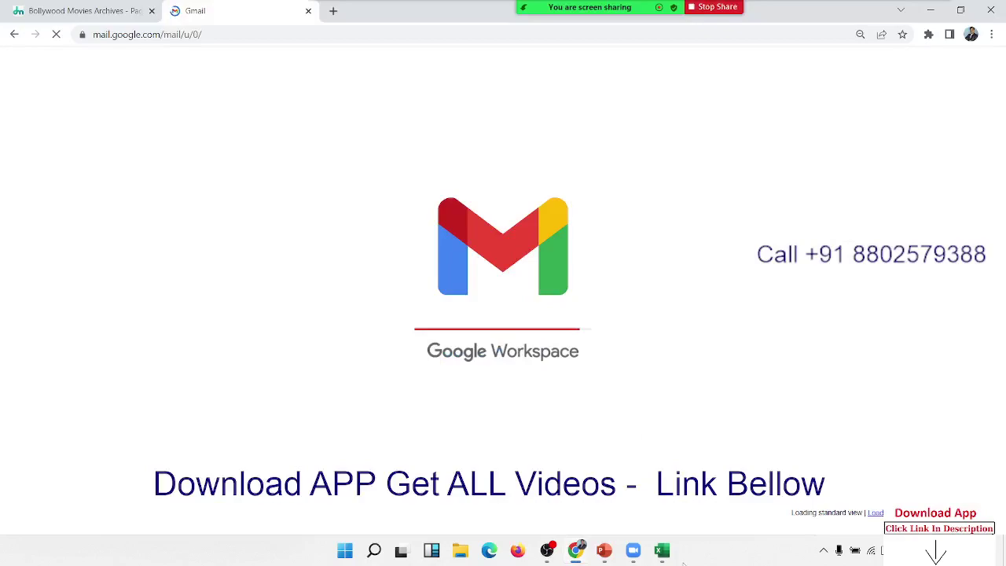
pyautogui.click(665, 553)
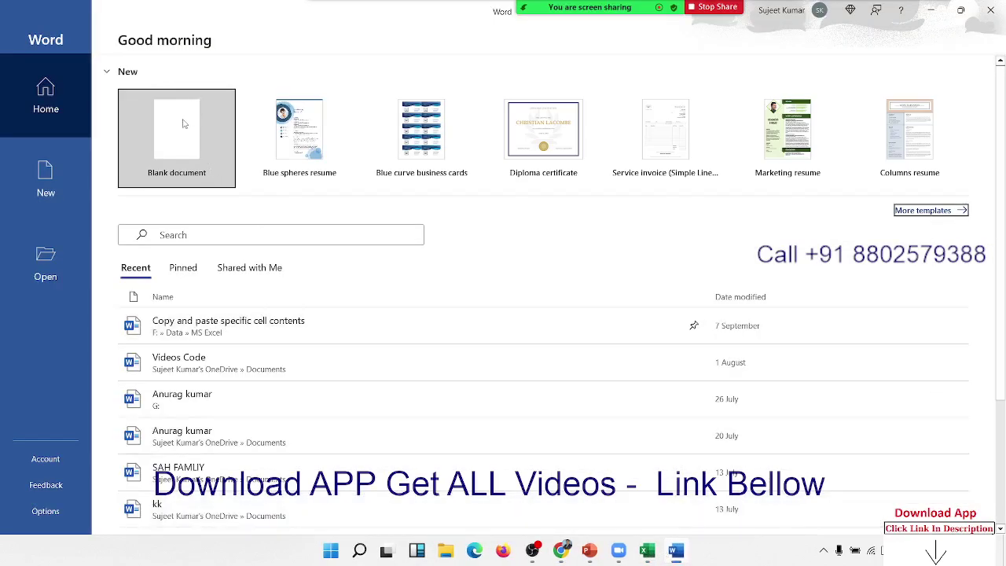
pyautogui.click(183, 123)
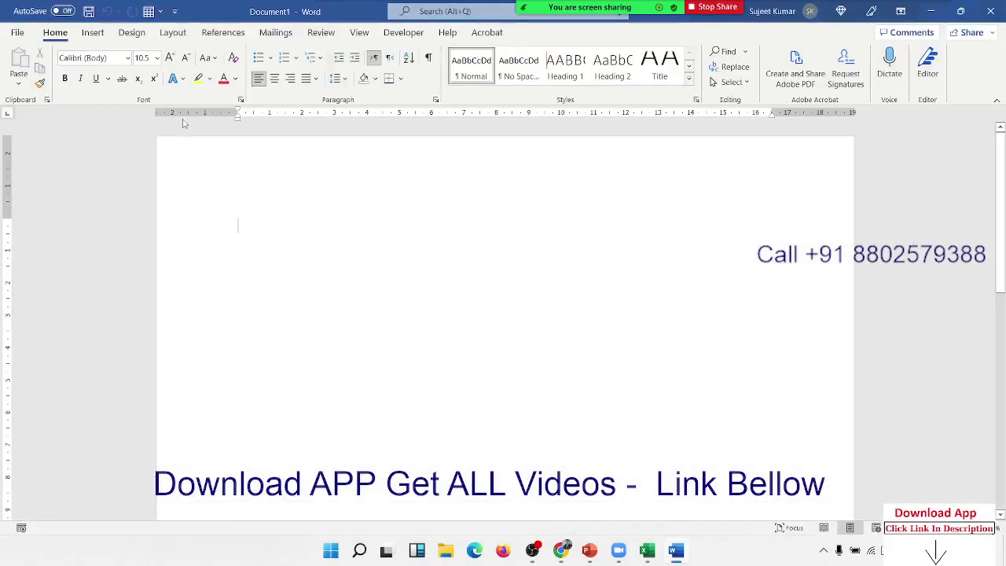
# - Generate sample paragraphs with =rand() and select the second paragraph
pyautogui.write('=rand')
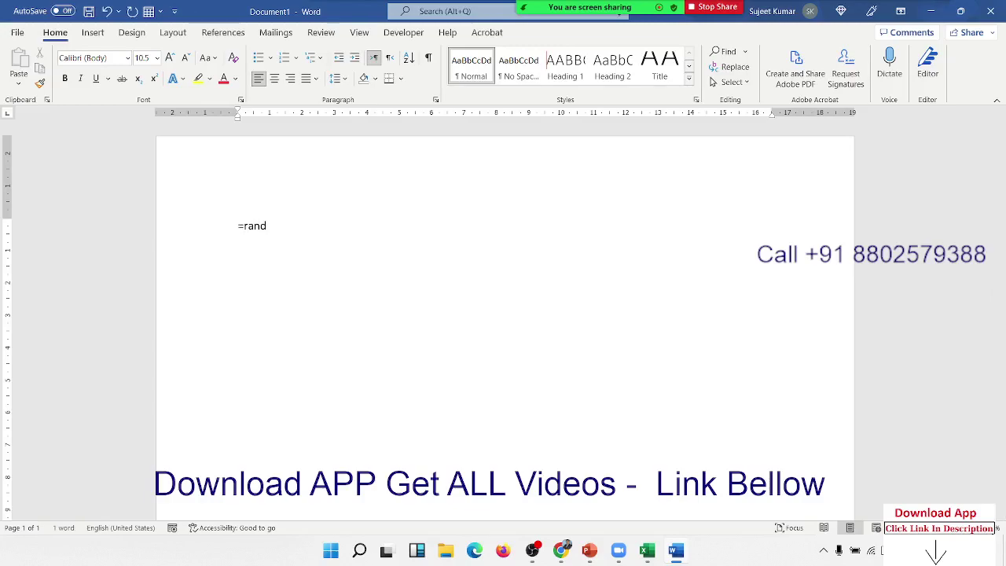
pyautogui.write('()')
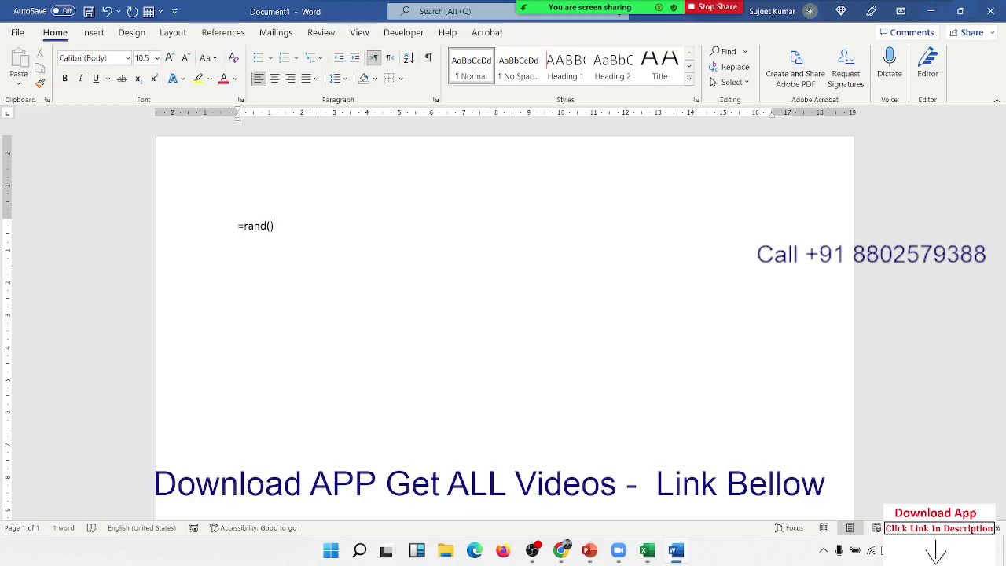
pyautogui.press('Return')
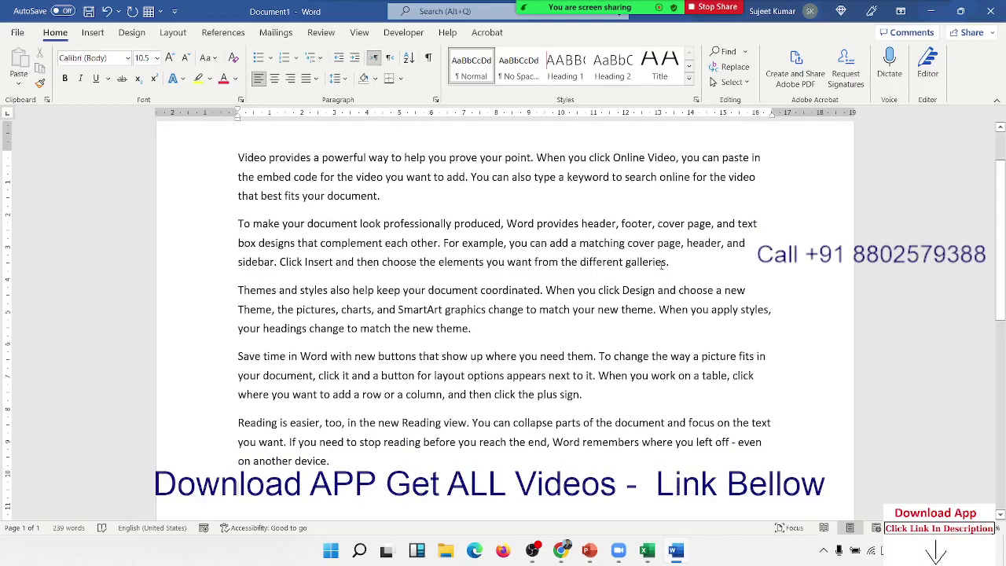
pyautogui.moveTo(666, 263); pyautogui.dragTo(581, 243)
pyautogui.moveTo(668, 264)
pyautogui.mouseDown()
pyautogui.moveTo(202, 176)
pyautogui.moveTo(218, 226)
pyautogui.mouseUp()
pyautogui.hotkey('ctrl', 'c')
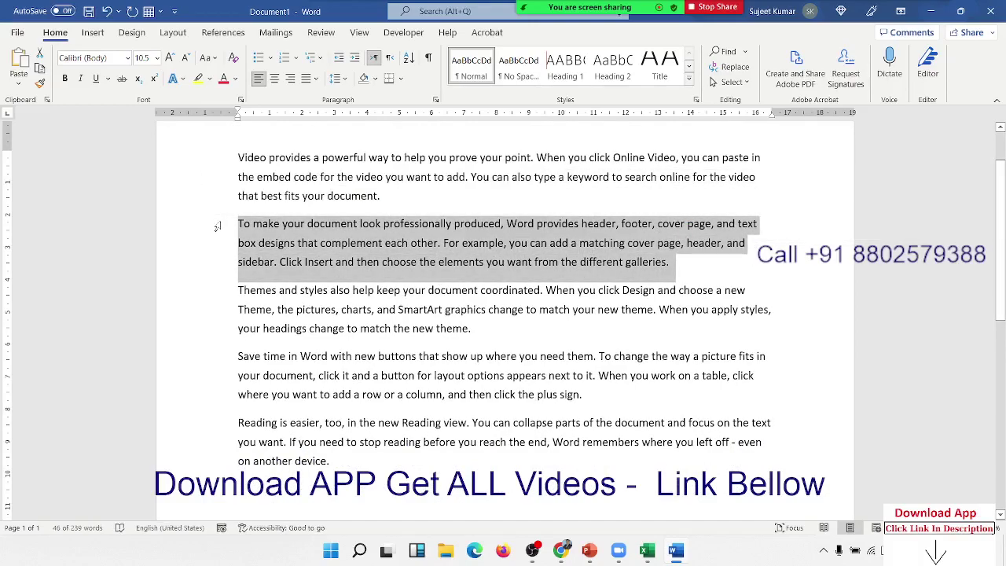
# - Back in Excel, merge and centre the block E2:H6
pyautogui.moveTo(641, 546)
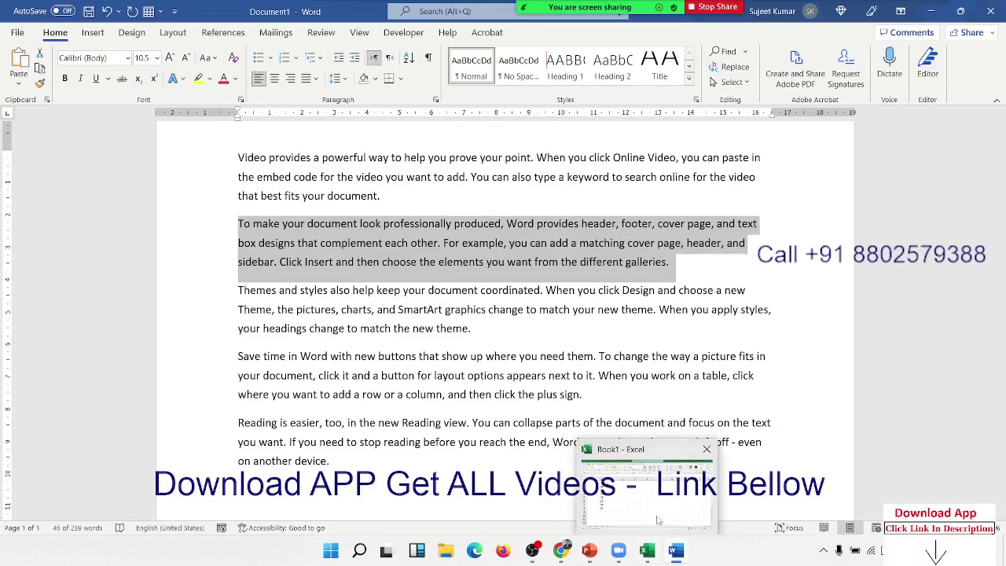
pyautogui.click(658, 520)
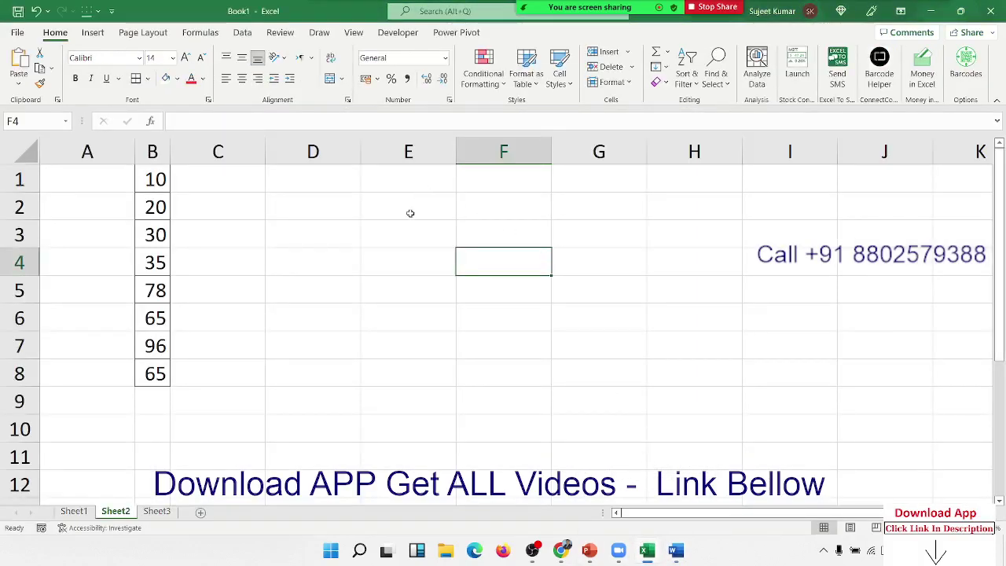
pyautogui.moveTo(410, 213)
pyautogui.mouseDown()
pyautogui.moveTo(777, 307)
pyautogui.moveTo(736, 312)
pyautogui.mouseUp()
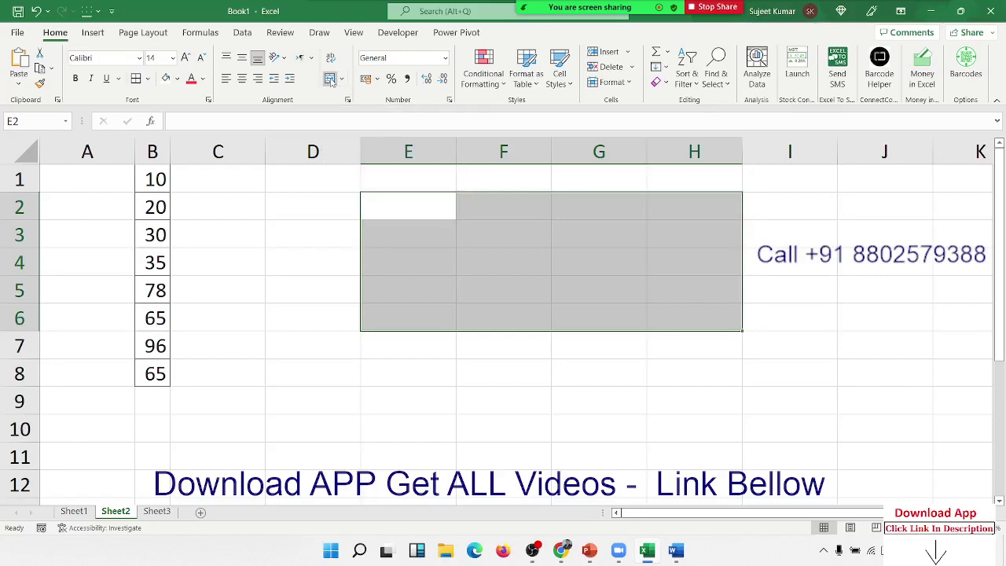
pyautogui.click(330, 79)
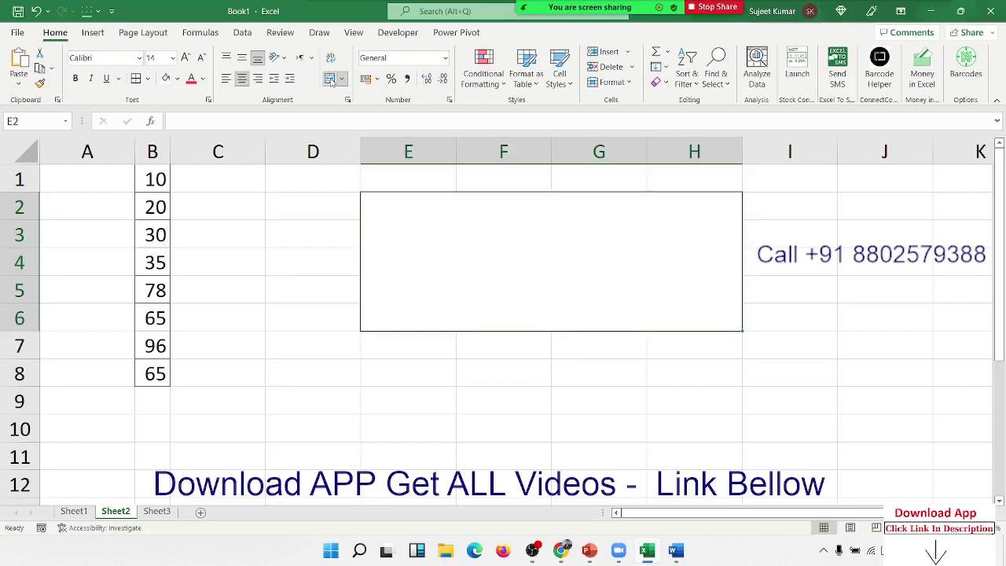
# - Paste the copied Word paragraph inside the merged cell while editing it
pyautogui.doubleClick(467, 268)
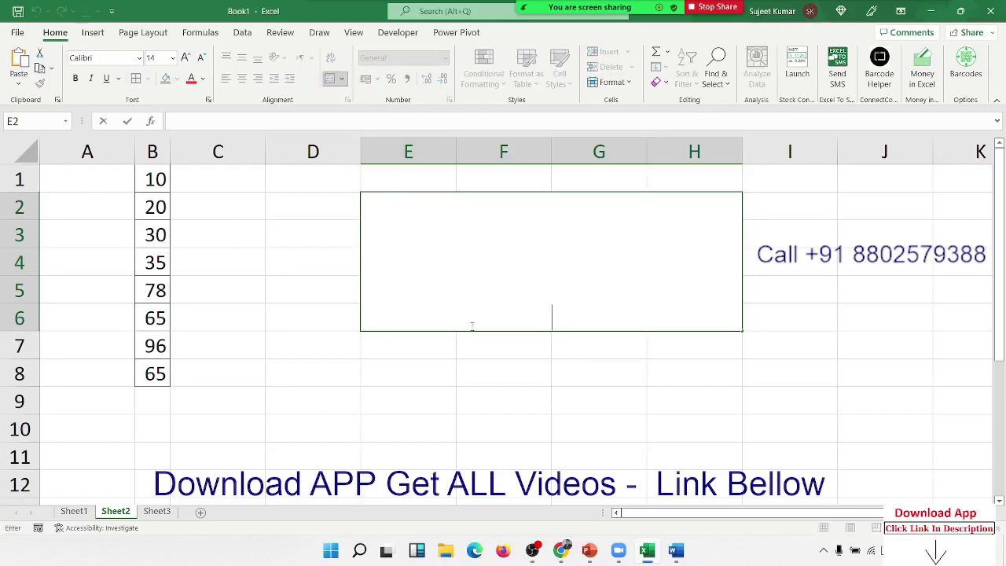
pyautogui.click(459, 430)
pyautogui.click(478, 303)
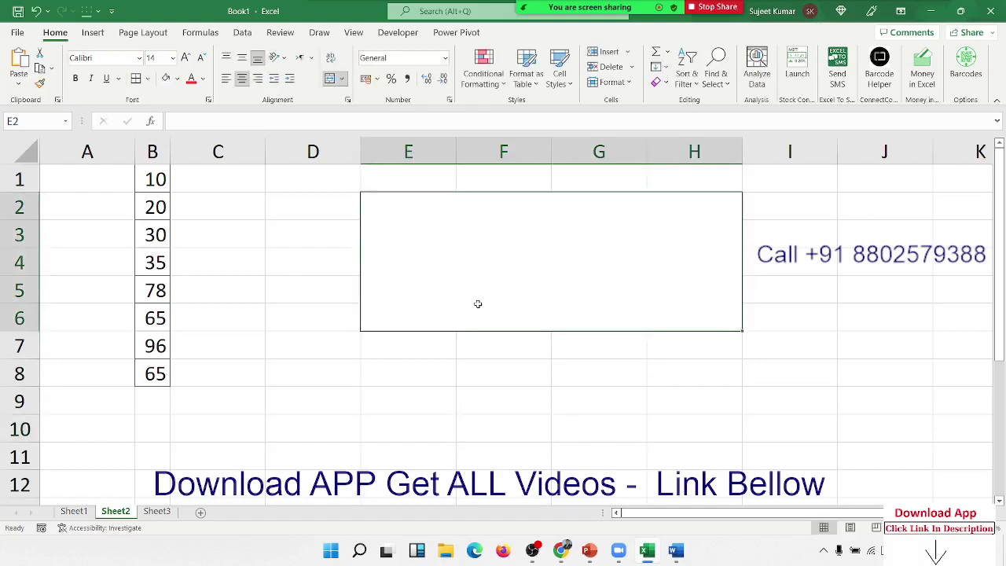
pyautogui.hotkey('ctrl', 'v')
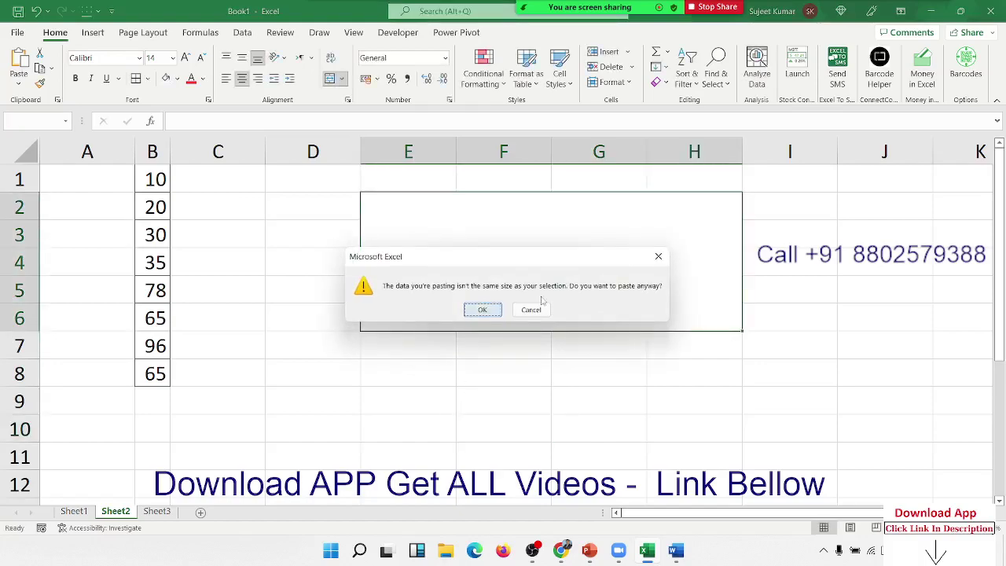
pyautogui.click(659, 256)
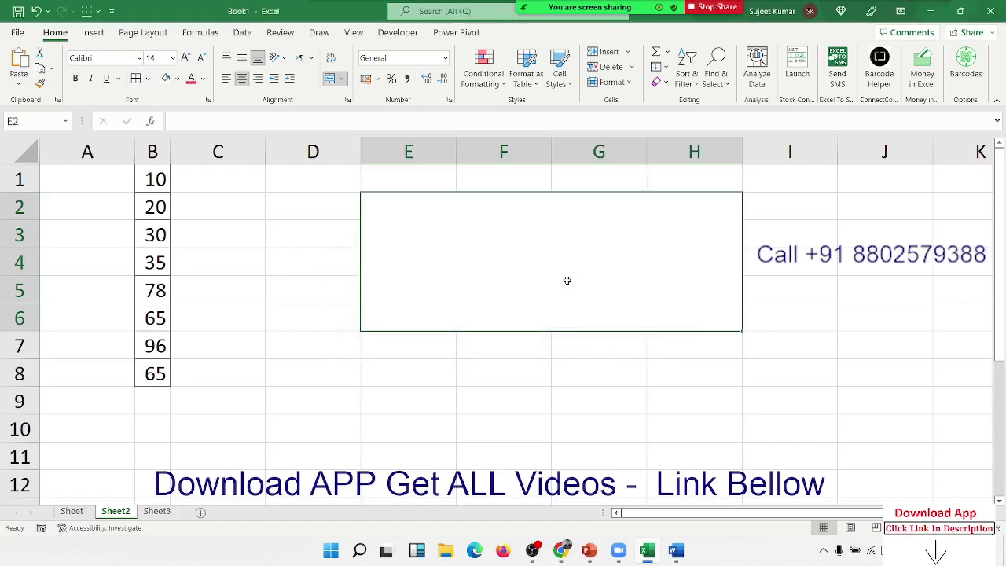
pyautogui.doubleClick(567, 280)
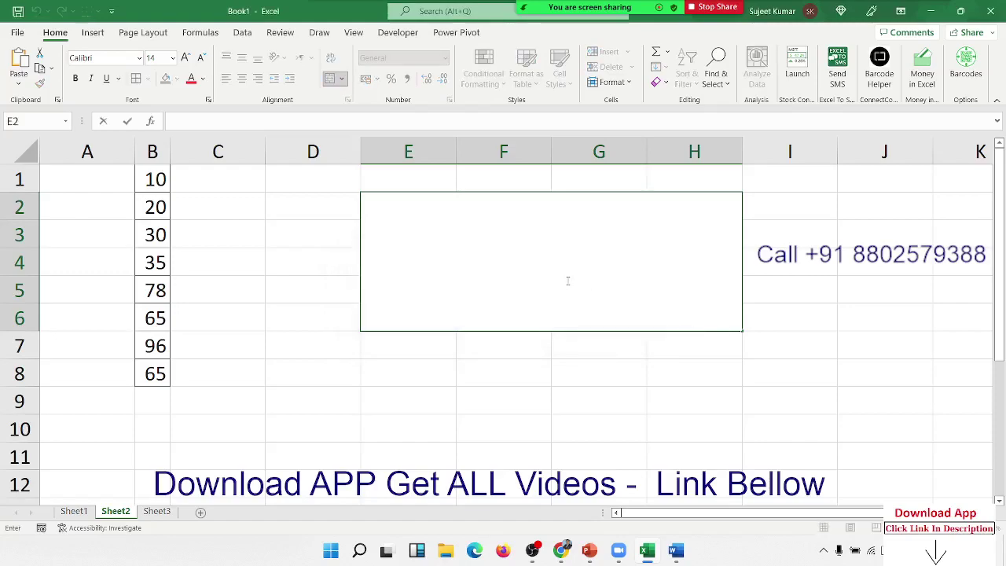
pyautogui.hotkey('ctrl', 'v')
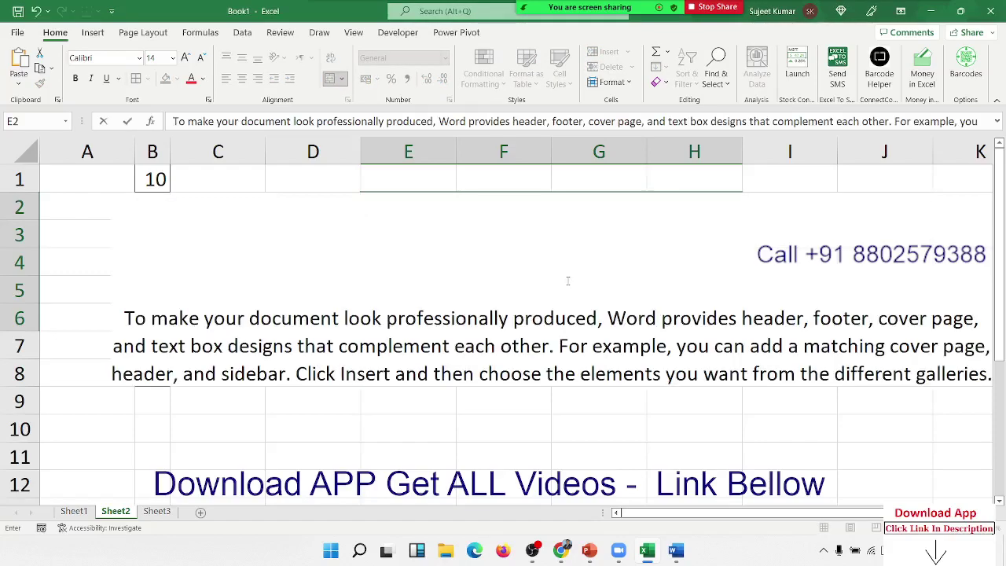
pyautogui.click(517, 425)
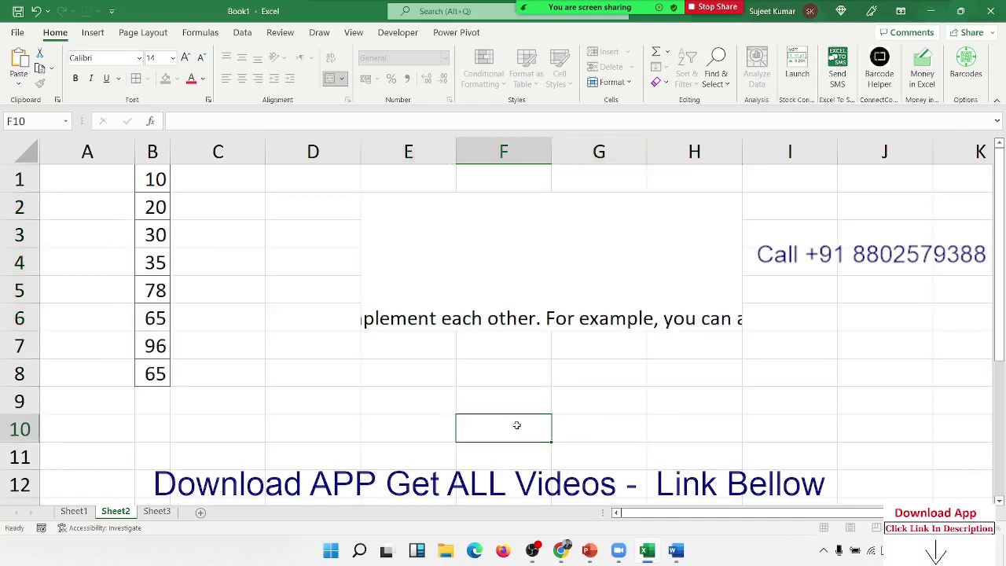
pyautogui.click(507, 264)
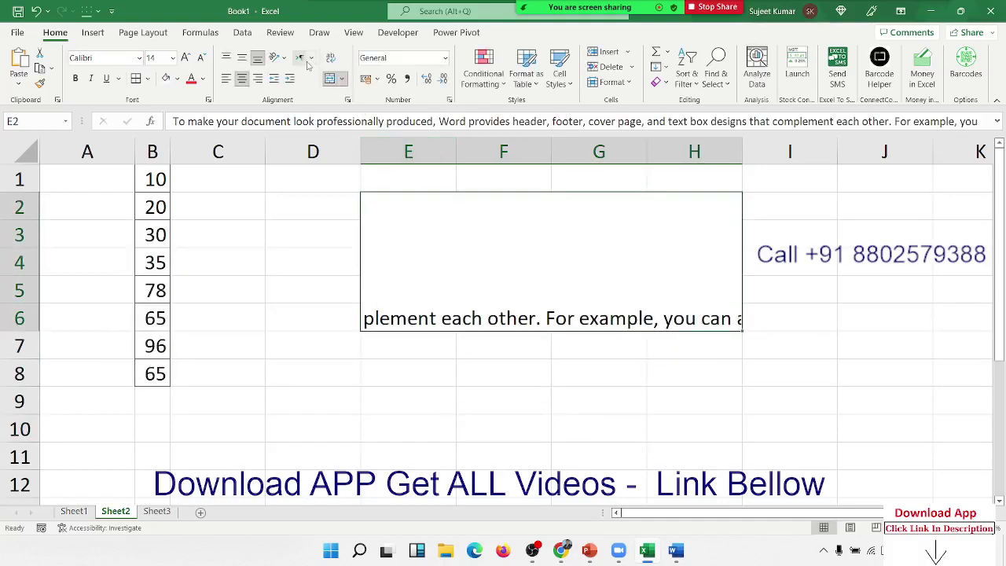
pyautogui.click(330, 60)
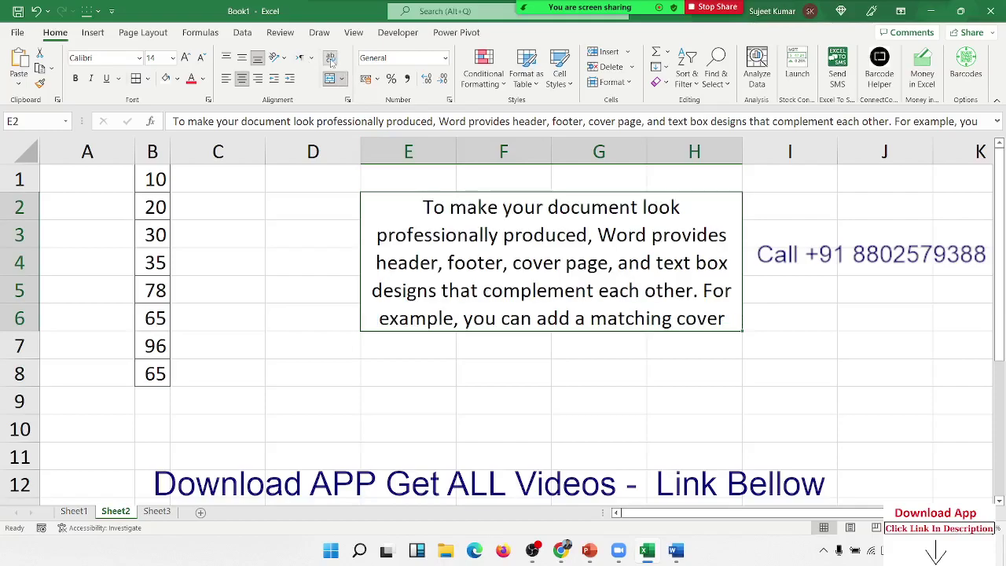
pyautogui.click(201, 59)
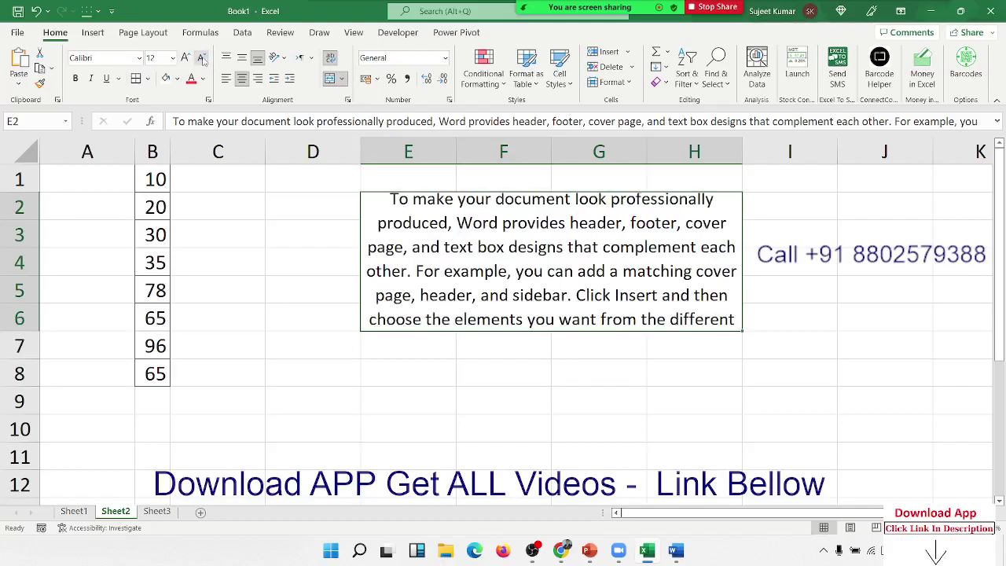
pyautogui.click(202, 59)
pyautogui.click(203, 60)
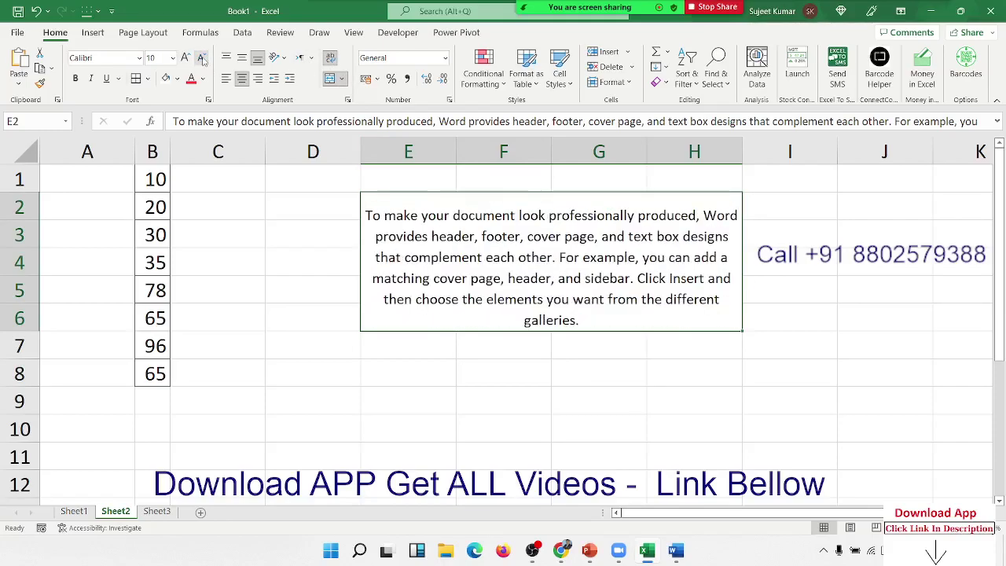
pyautogui.click(447, 400)
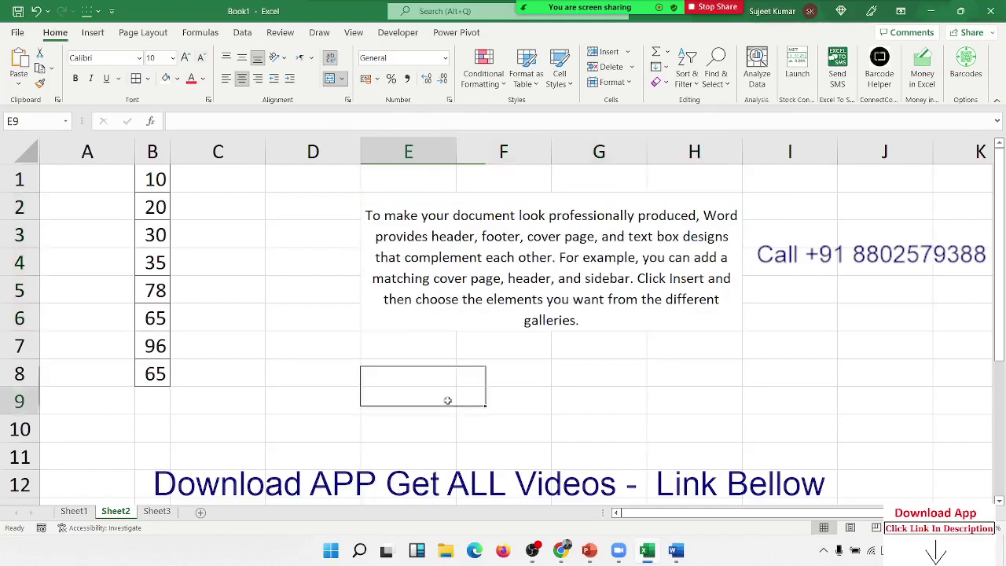
pyautogui.click(523, 309)
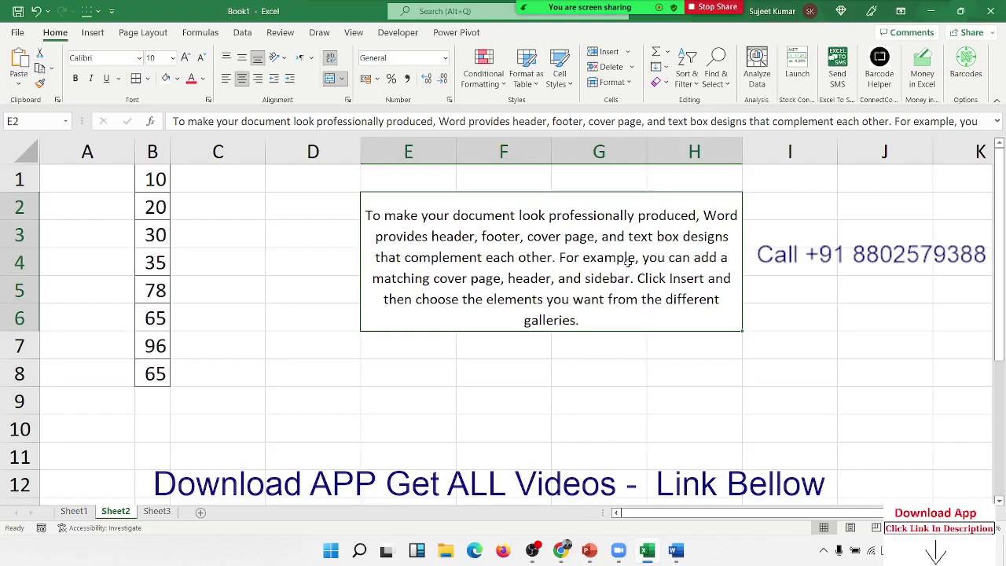
# - Make the word 'professionally' in the merged paragraph red with strikethrough
pyautogui.doubleClick(615, 216)
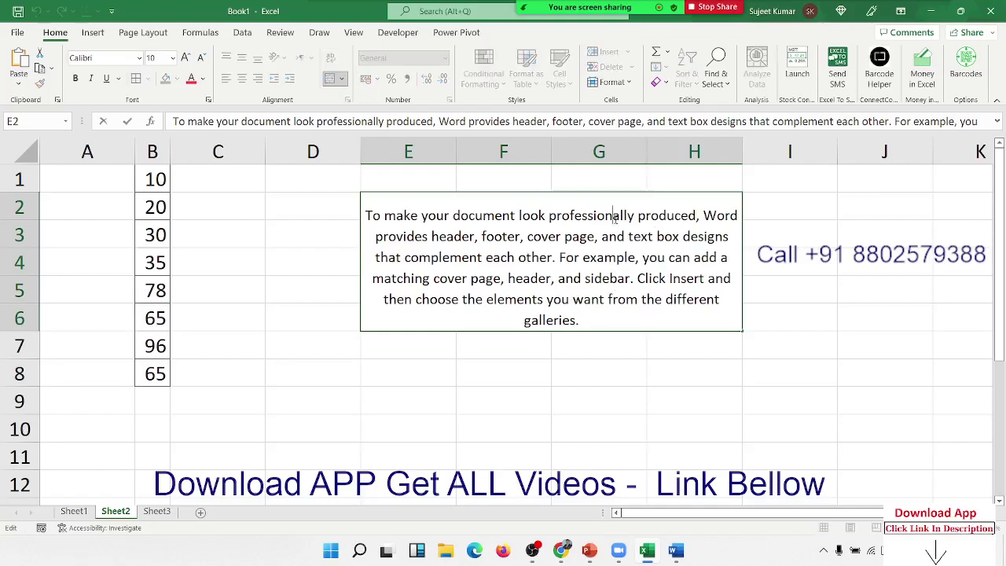
pyautogui.doubleClick(566, 216)
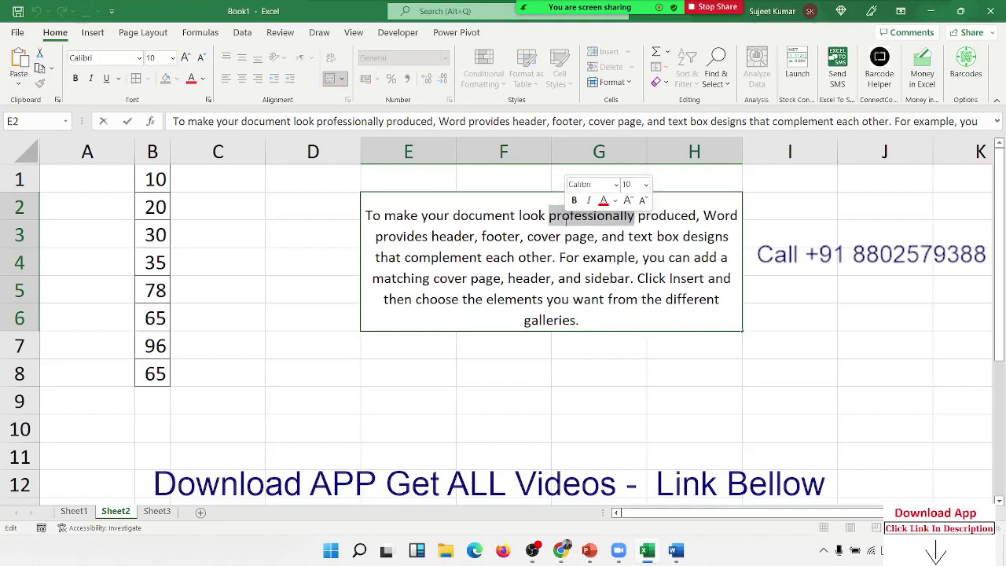
pyautogui.click(569, 236)
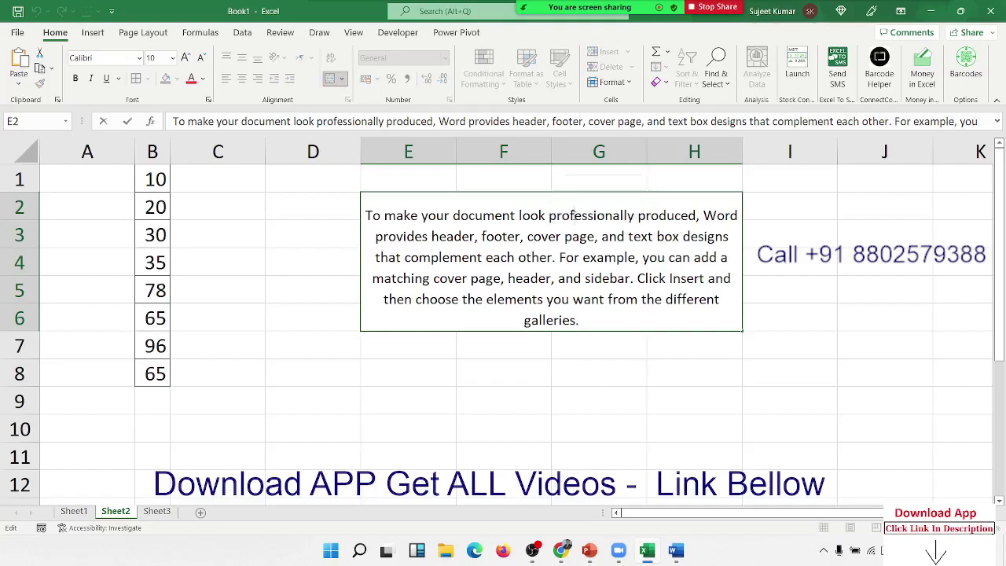
pyautogui.doubleClick(574, 216)
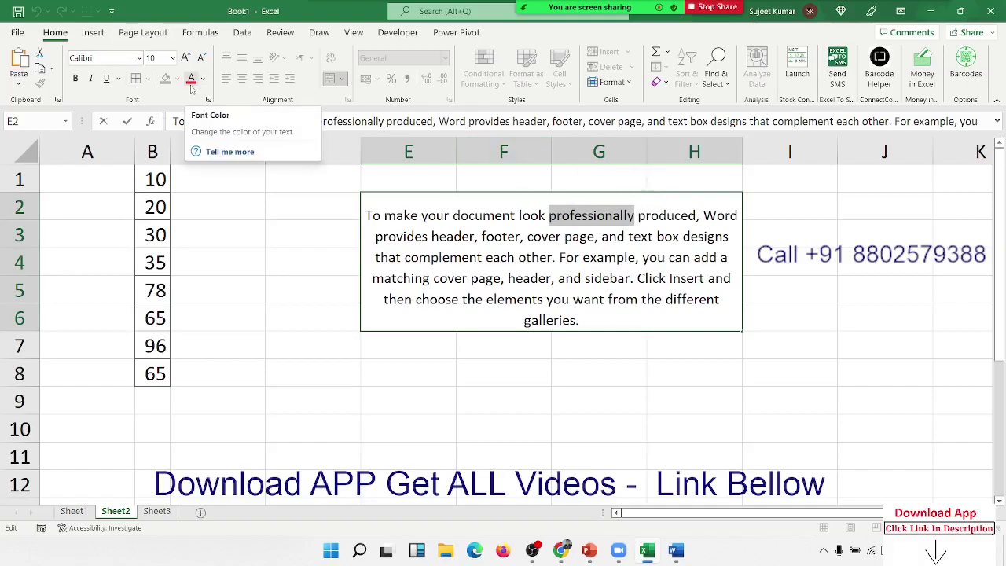
pyautogui.click(191, 79)
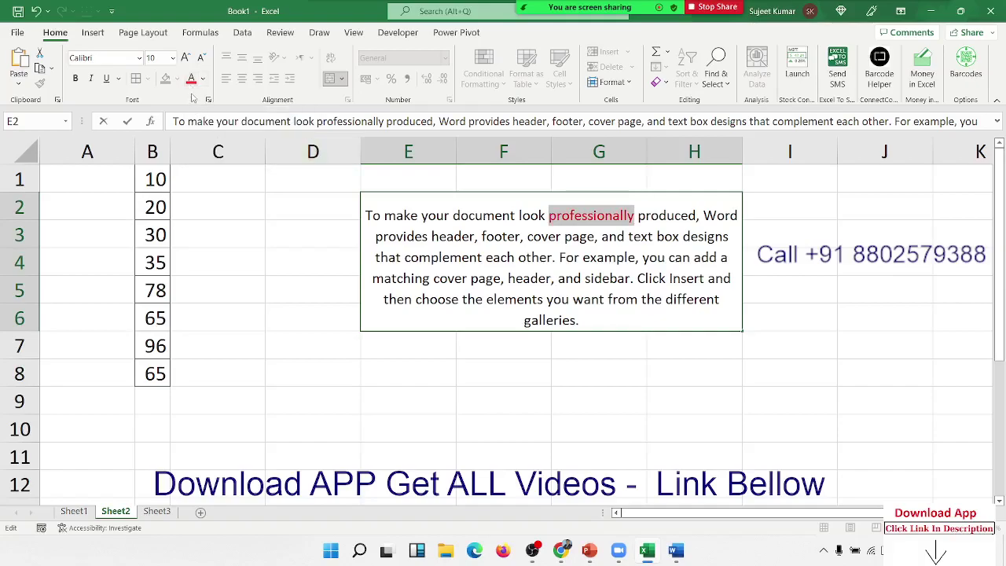
pyautogui.click(208, 99)
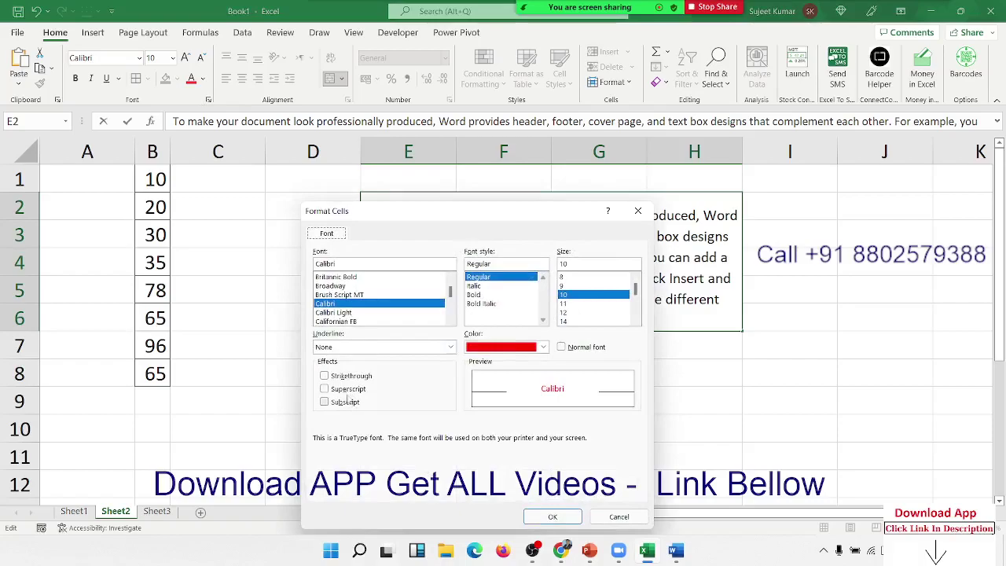
pyautogui.click(351, 377)
pyautogui.moveTo(410, 216); pyautogui.dragTo(107, 148)
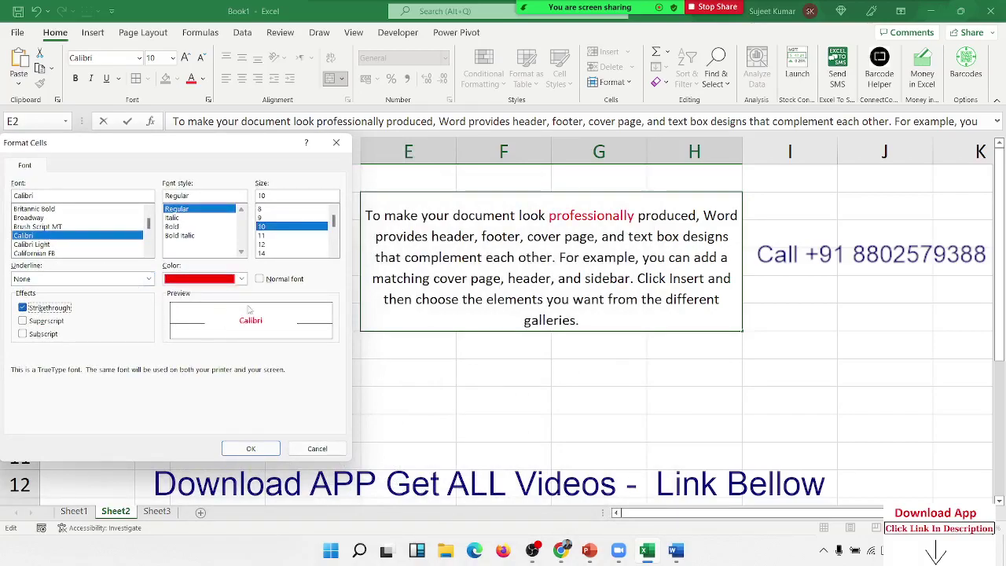
pyautogui.click(250, 448)
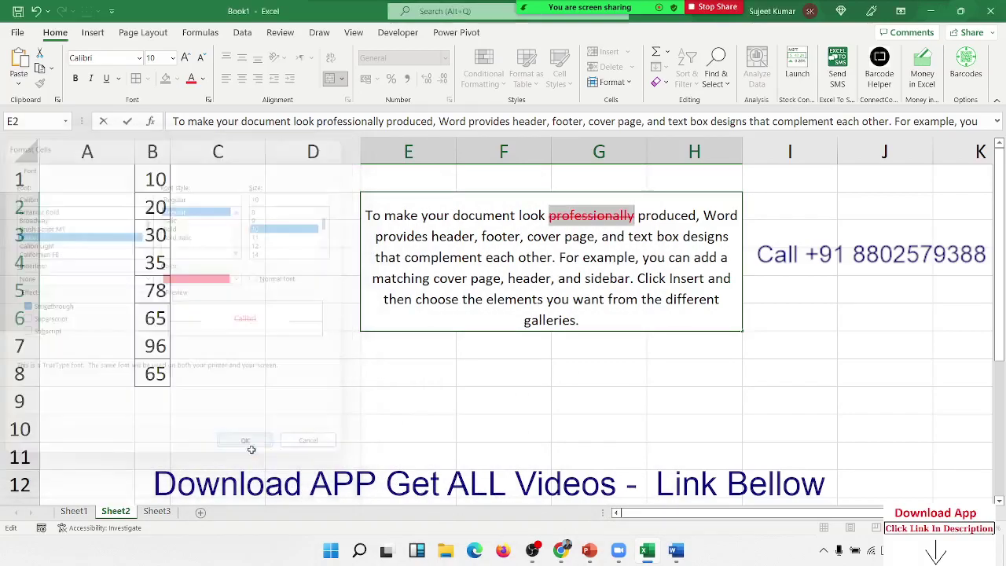
pyautogui.click(390, 438)
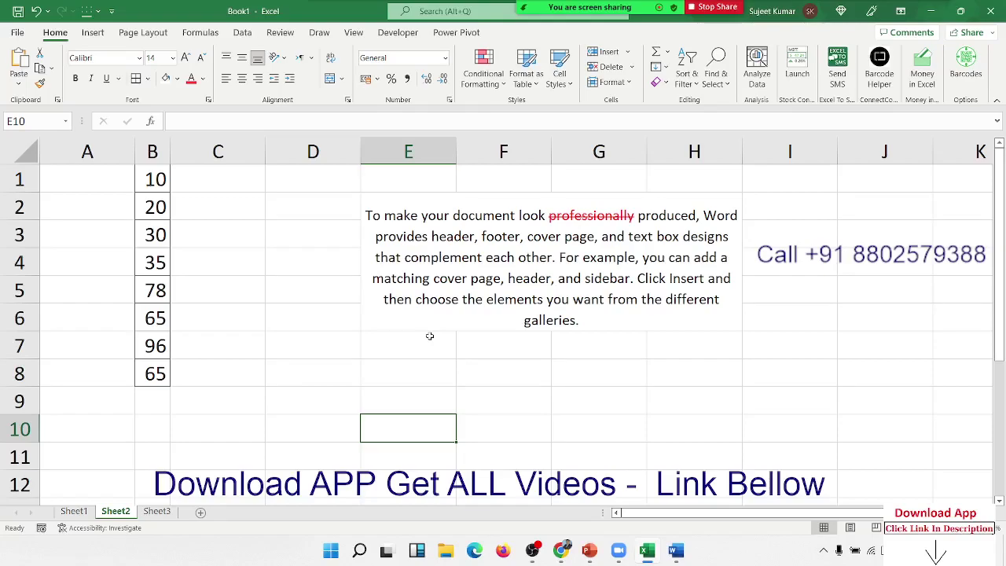
# - Try a strikethrough on B4's value 35, then undo it
pyautogui.click(157, 270)
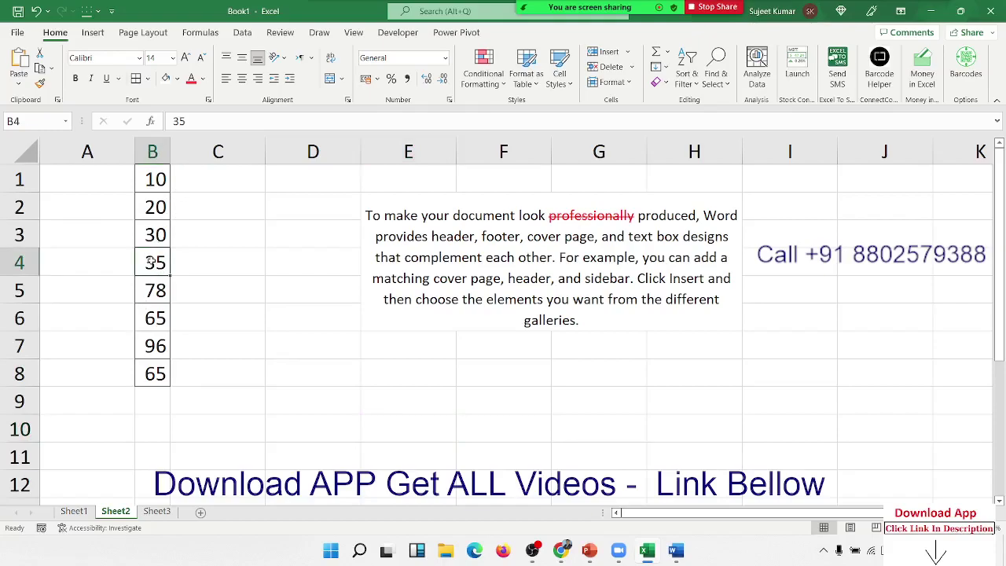
pyautogui.rightClick(149, 259)
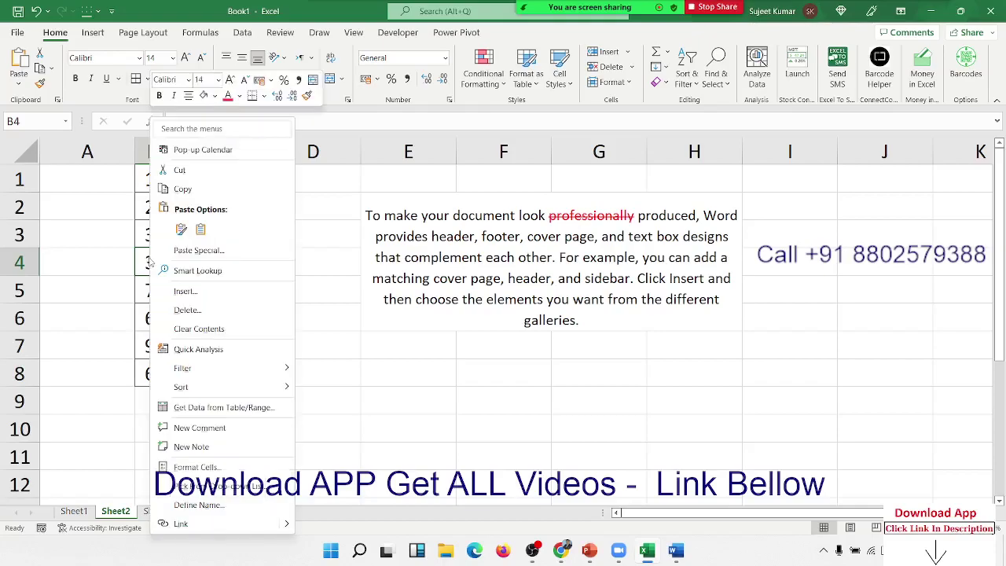
pyautogui.click(199, 470)
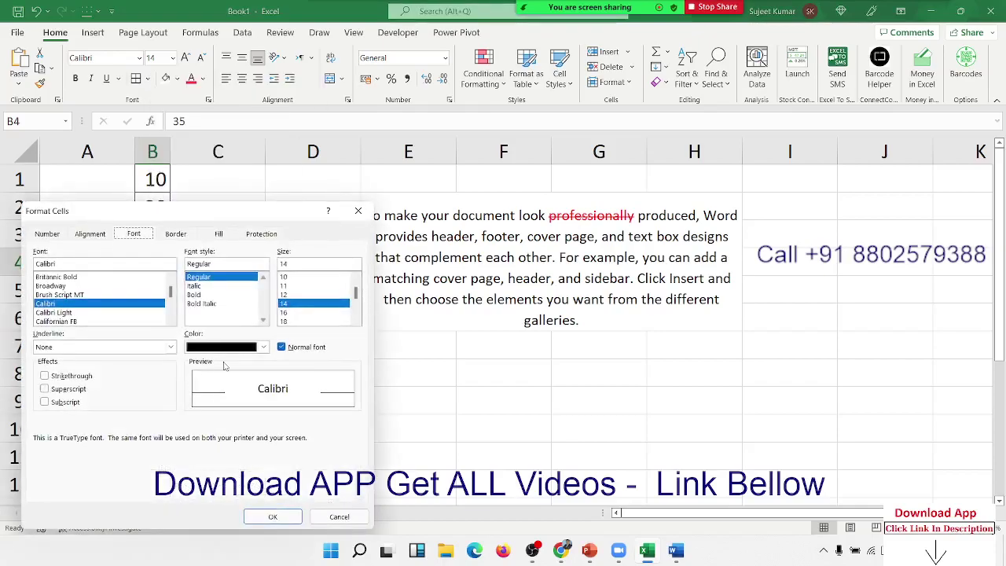
pyautogui.click(57, 378)
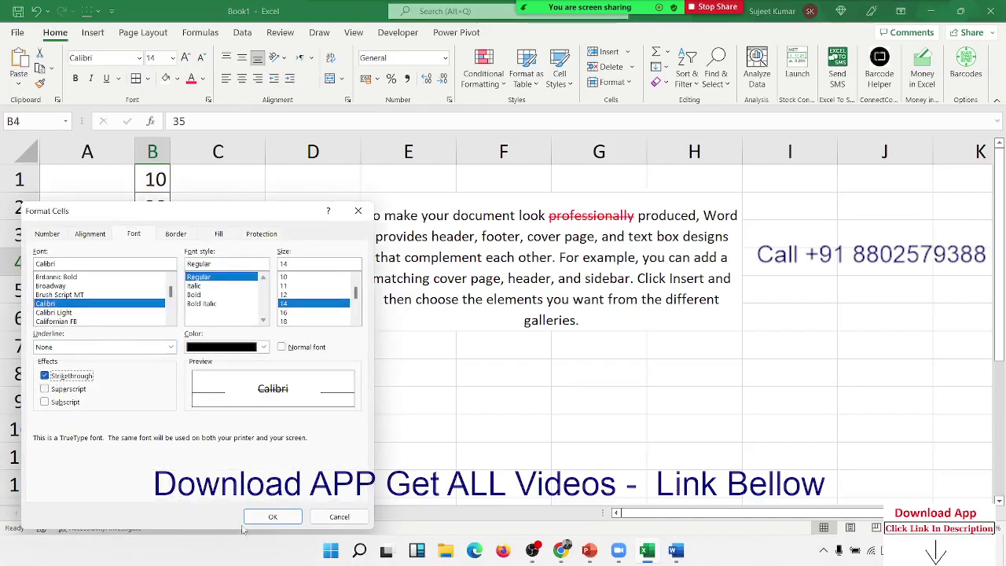
pyautogui.click(272, 517)
pyautogui.click(367, 392)
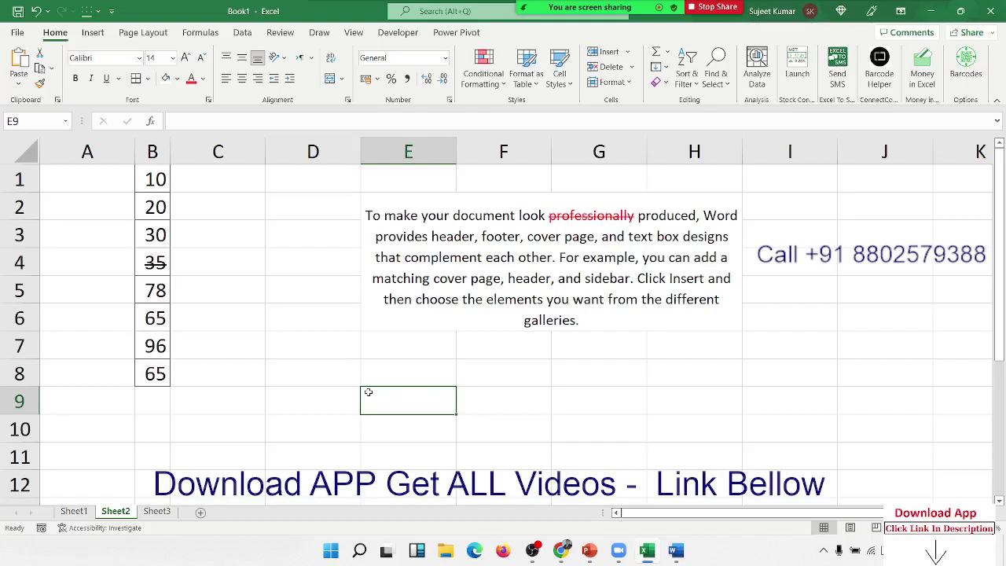
pyautogui.hotkey('ctrl', 'z')
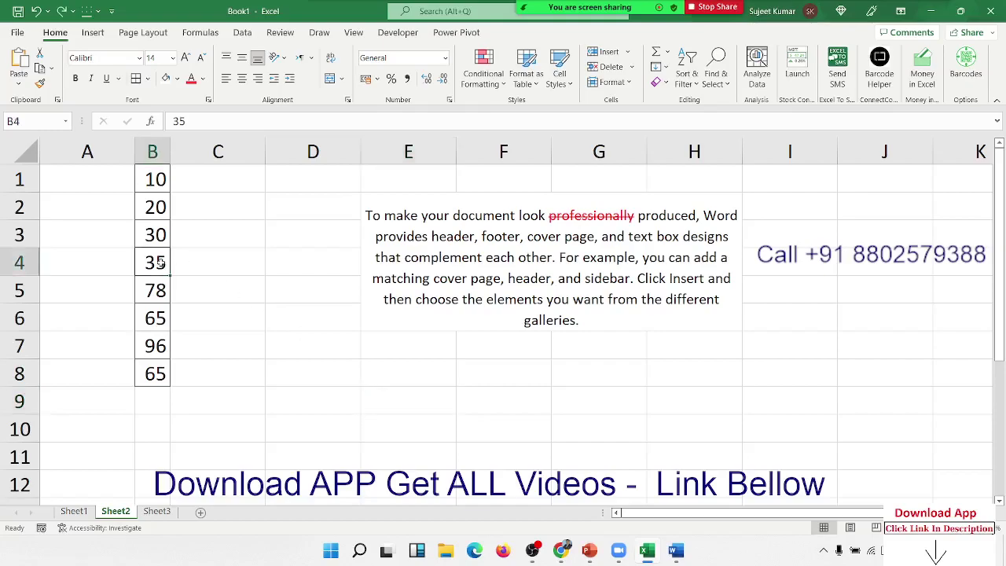
# - Give cell B4 a thick red diagonal cross border through Format Cells
pyautogui.rightClick(161, 263)
pyautogui.click(209, 467)
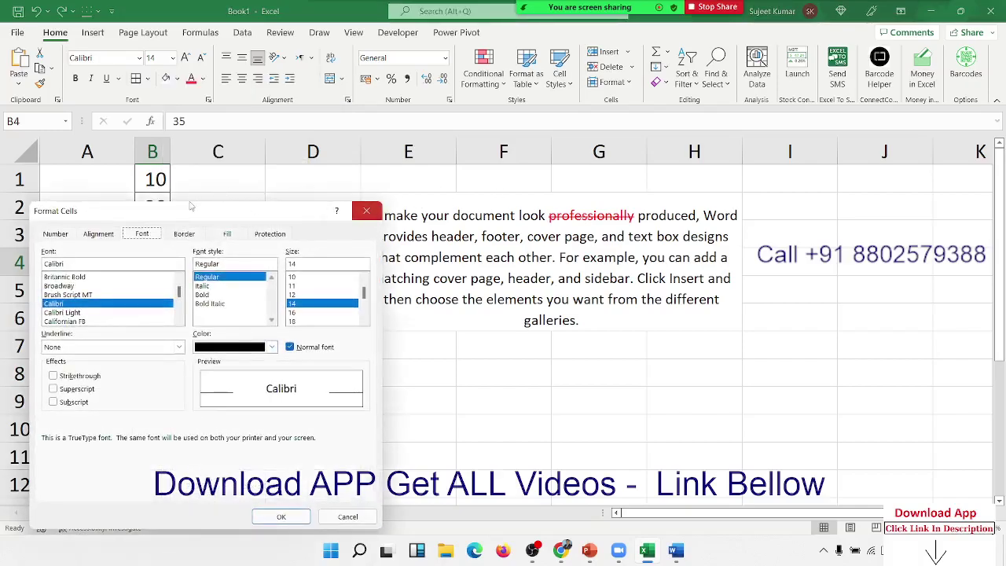
pyautogui.moveTo(186, 202)
pyautogui.mouseDown()
pyautogui.moveTo(462, 176)
pyautogui.moveTo(490, 149)
pyautogui.mouseUp()
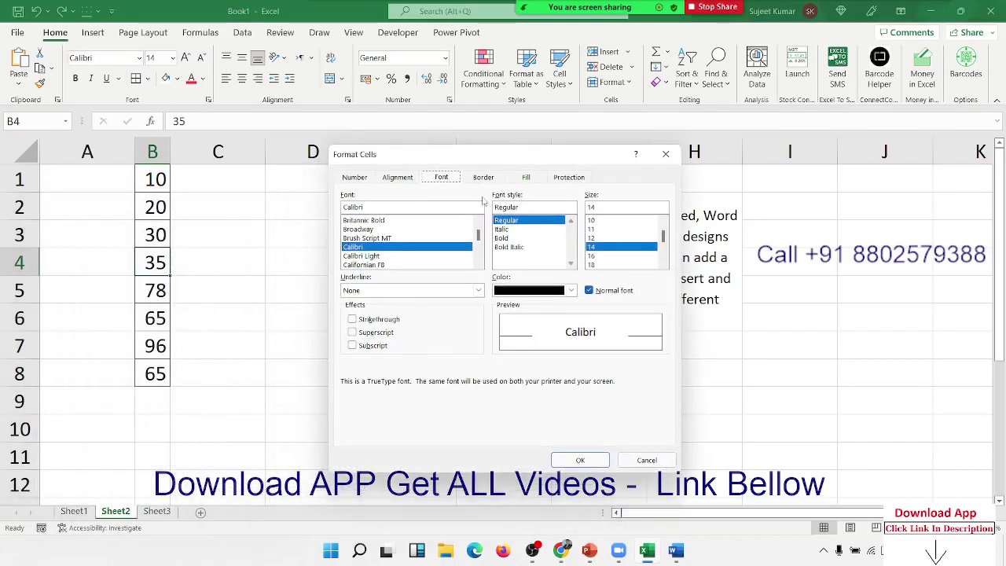
pyautogui.click(487, 183)
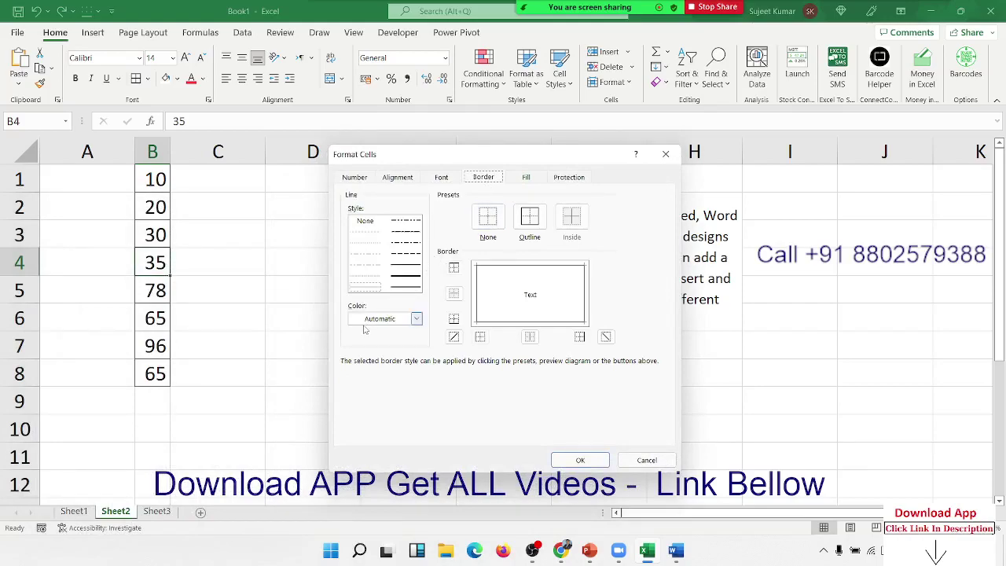
pyautogui.click(416, 318)
pyautogui.click(365, 460)
pyautogui.click(402, 280)
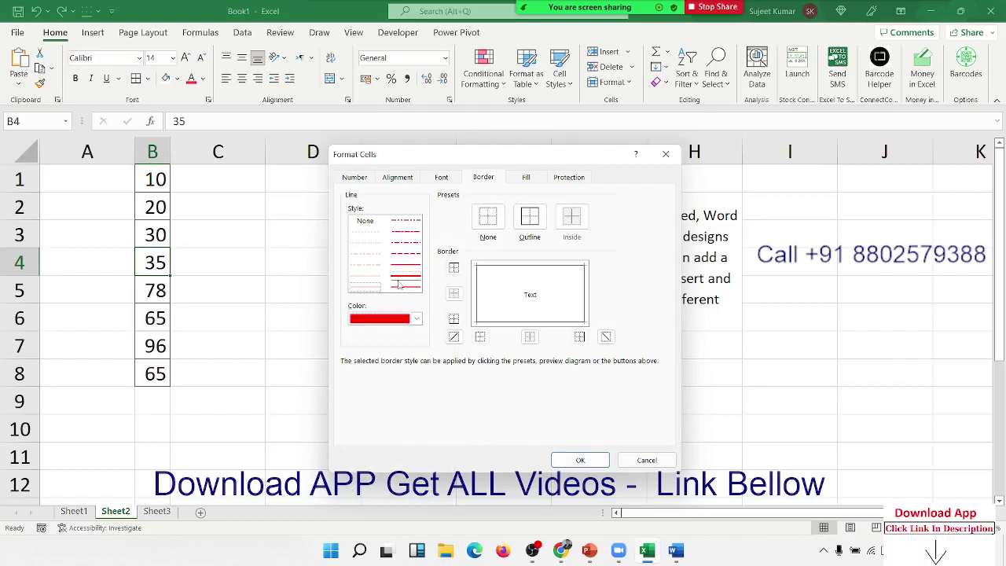
pyautogui.click(454, 337)
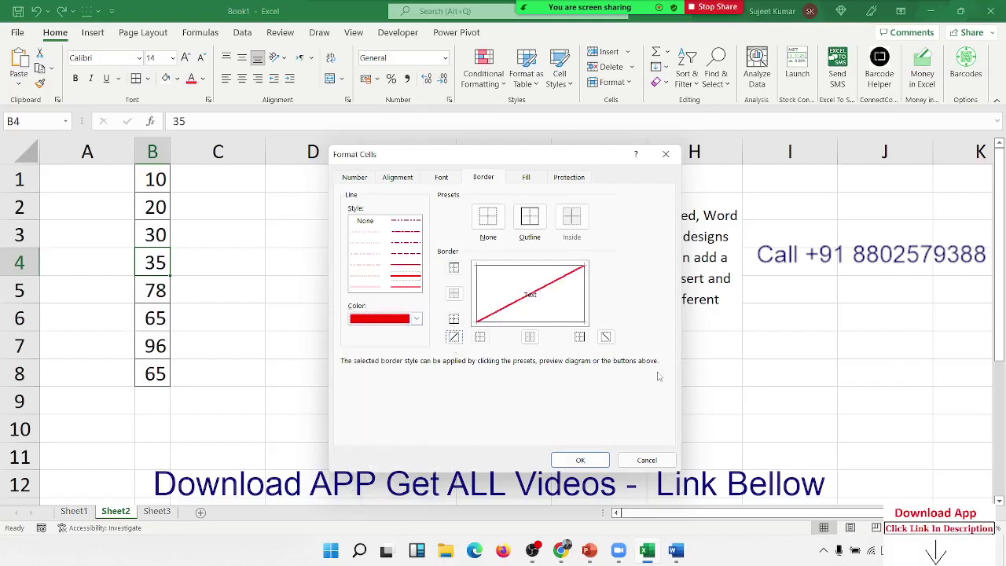
pyautogui.click(610, 338)
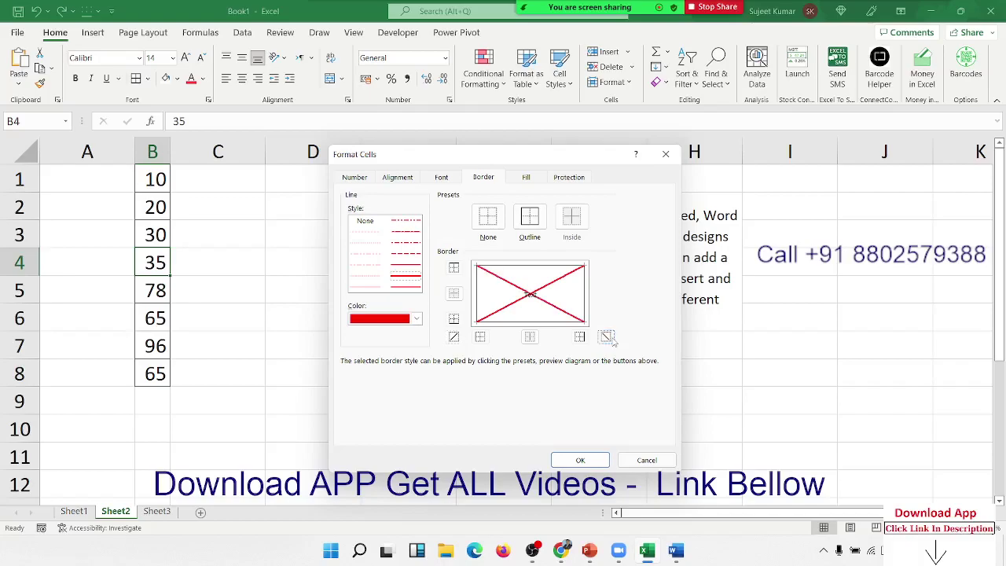
pyautogui.click(580, 459)
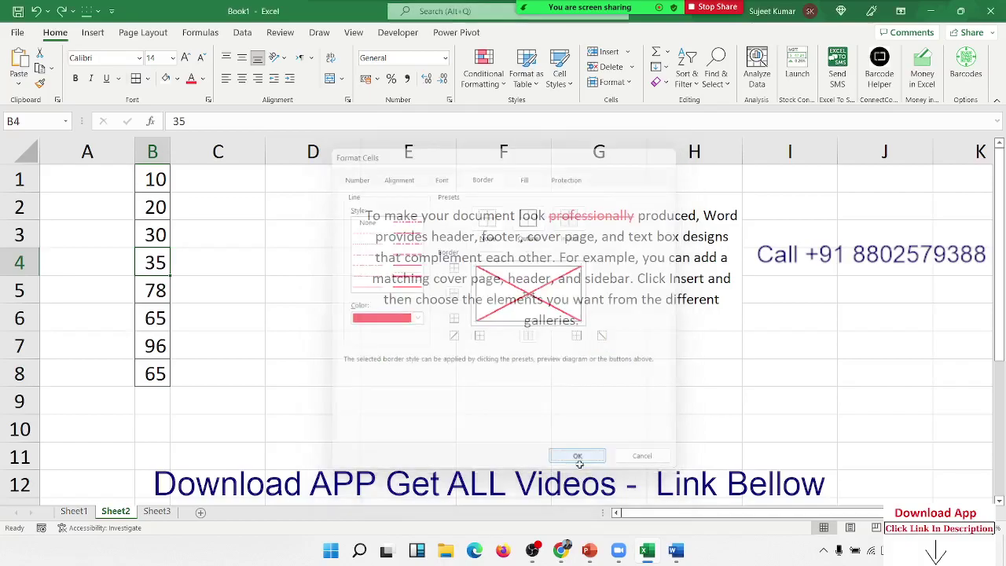
# - Repeat the red diagonal cross on B7 (96) and B2 (20) with F4
pyautogui.click(145, 375)
pyautogui.click(161, 335)
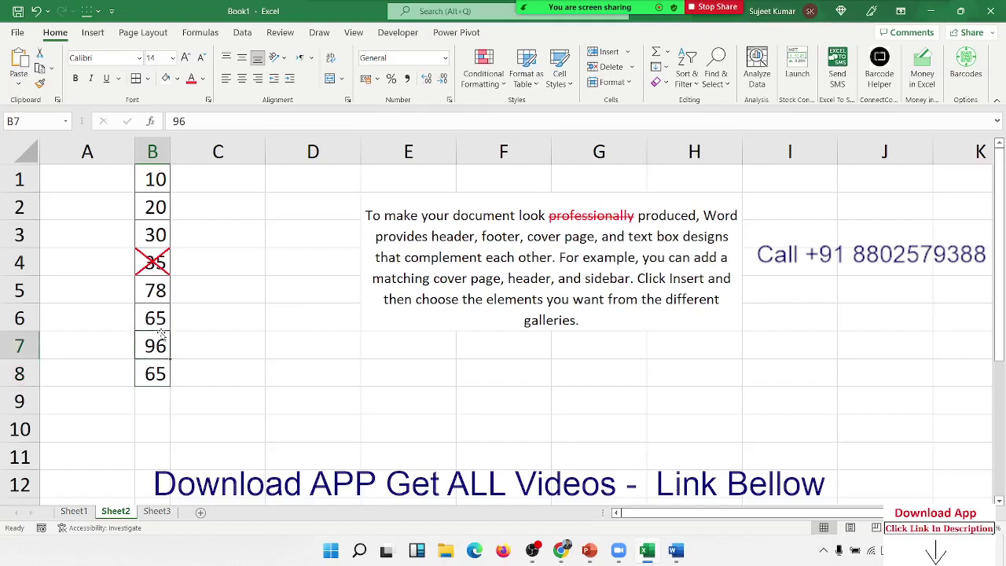
pyautogui.press('F4')
pyautogui.click(157, 208)
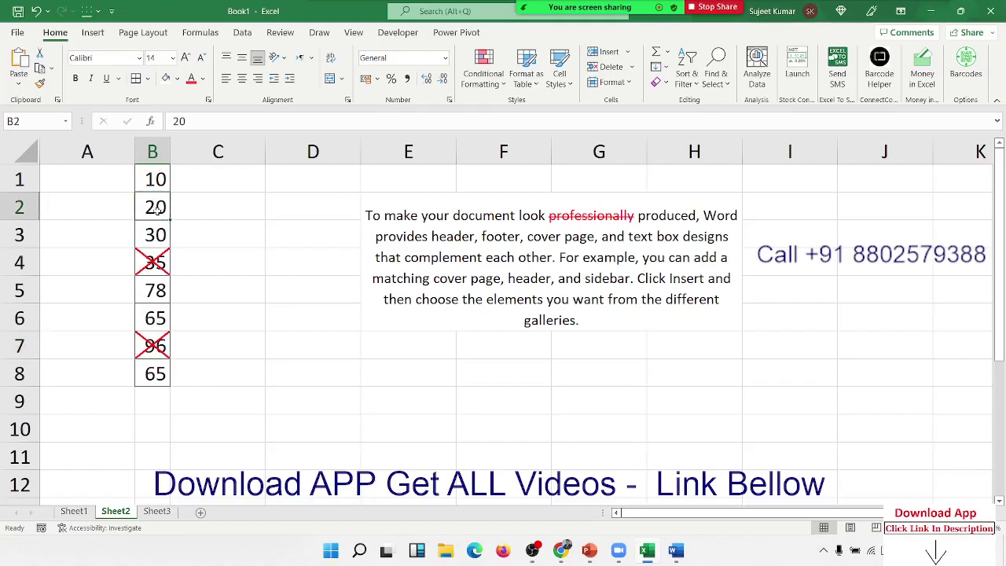
pyautogui.press('F4')
# - Give cell B5 (78) a medium-thick green diagonal-up border line from lower-left to upper-right
pyautogui.rightClick(161, 297)
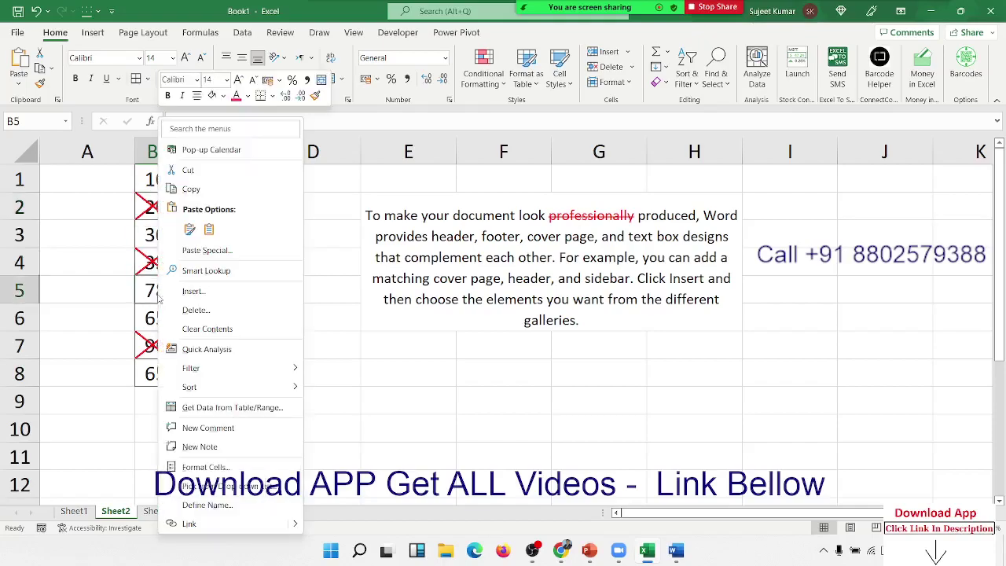
pyautogui.click(221, 471)
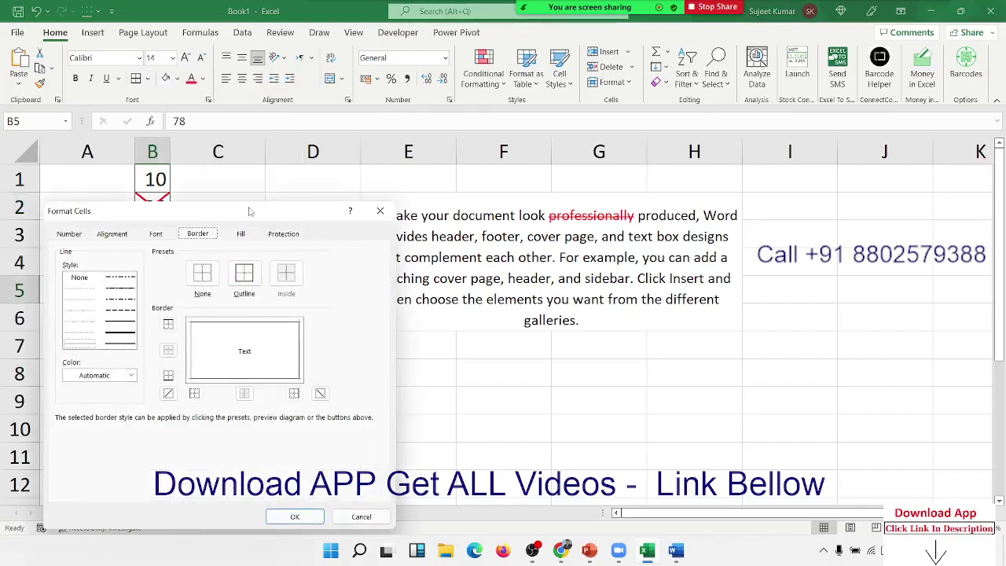
pyautogui.moveTo(250, 208); pyautogui.dragTo(548, 160)
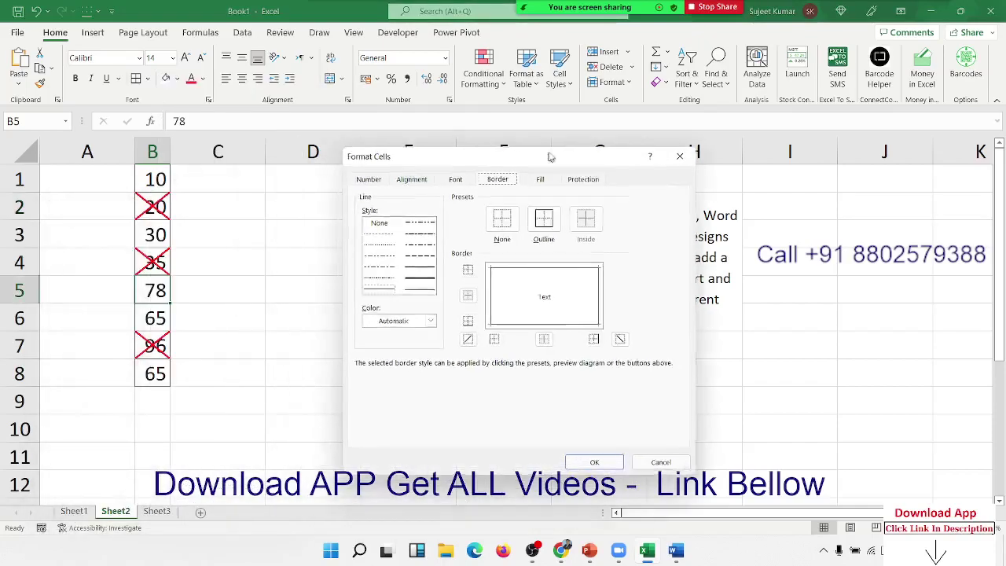
pyautogui.click(372, 320)
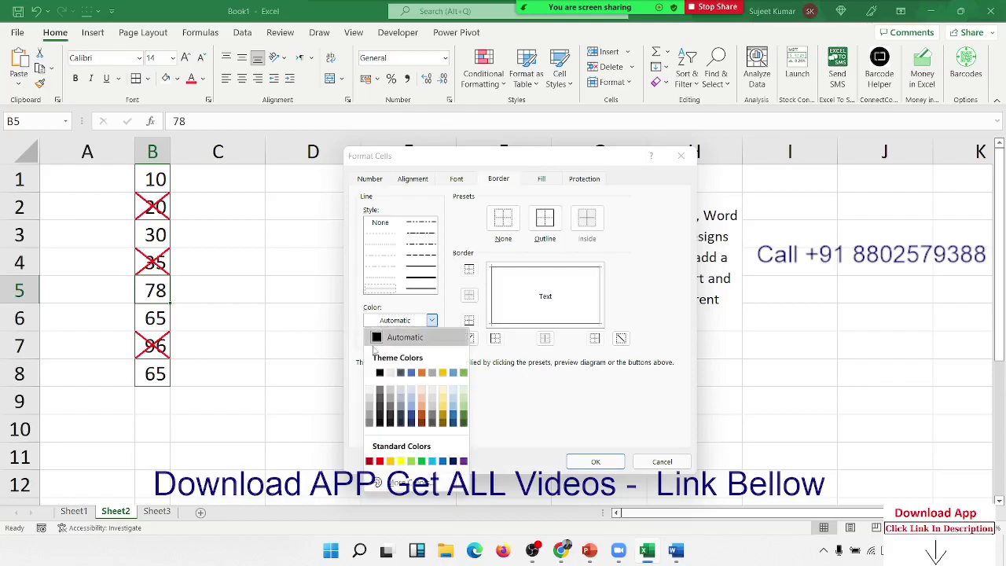
pyautogui.click(414, 461)
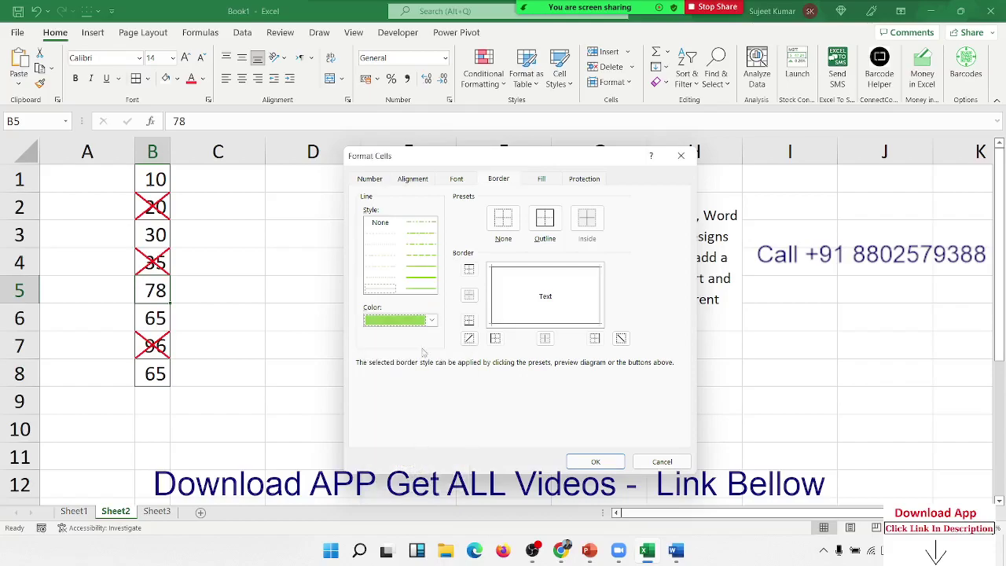
pyautogui.click(425, 279)
pyautogui.click(471, 340)
pyautogui.click(592, 462)
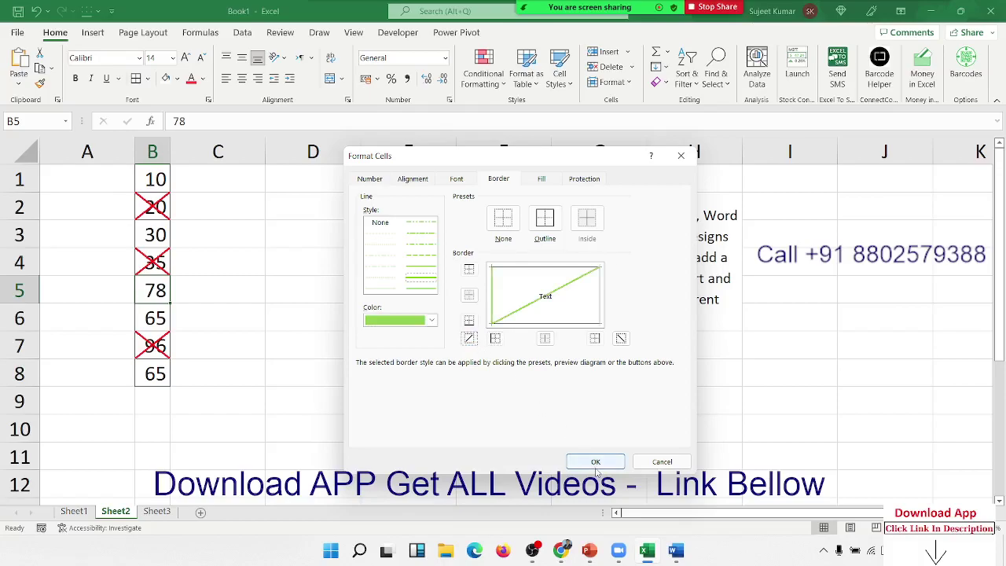
pyautogui.click(359, 411)
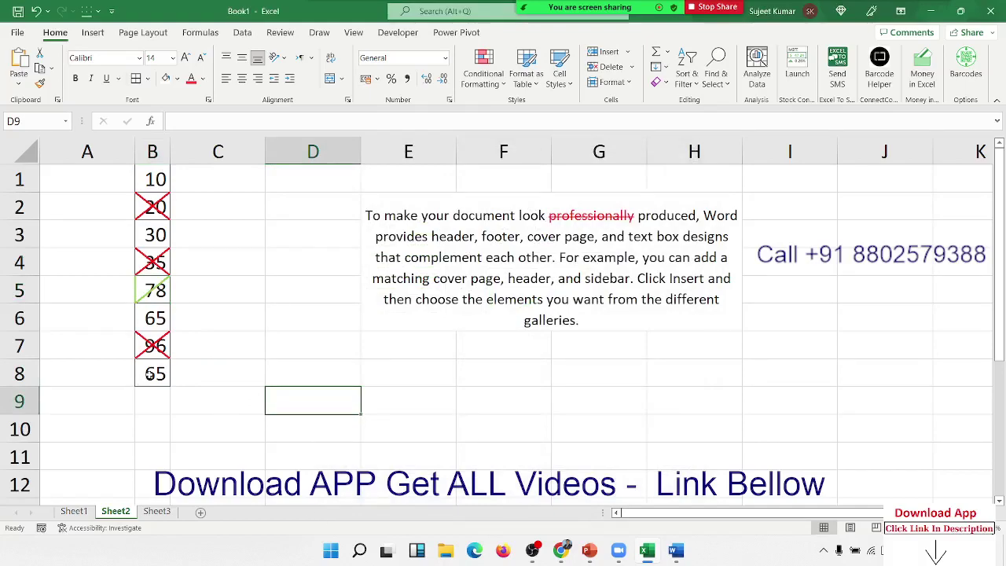
pyautogui.moveTo(149, 375); pyautogui.dragTo(152, 155)
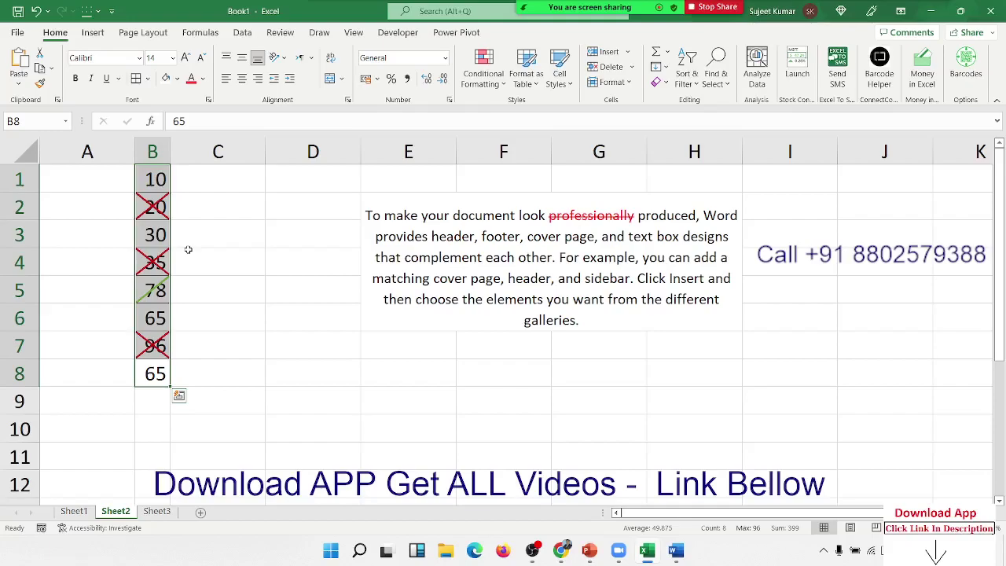
# - Enter the letter P in cell C1 and O in cell C2
pyautogui.press('Up')
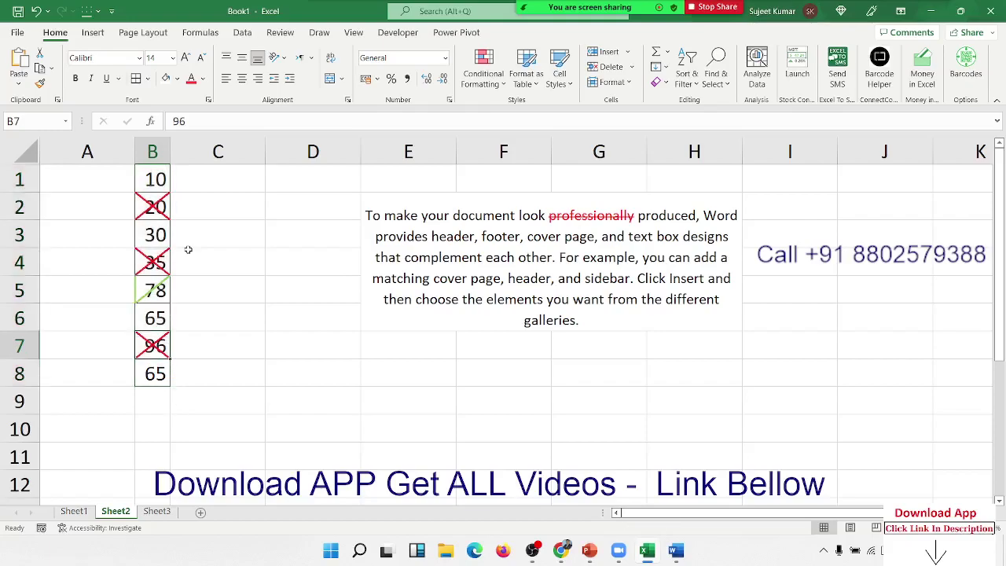
pyautogui.hotkey('ctrl', 'Up')
pyautogui.press('Right')
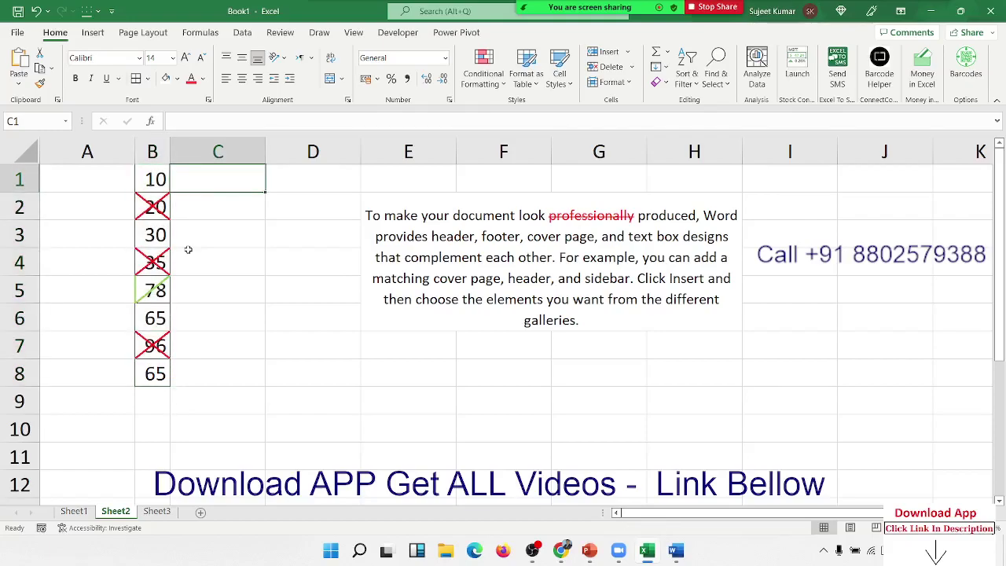
pyautogui.write('P')
pyautogui.press('Return')
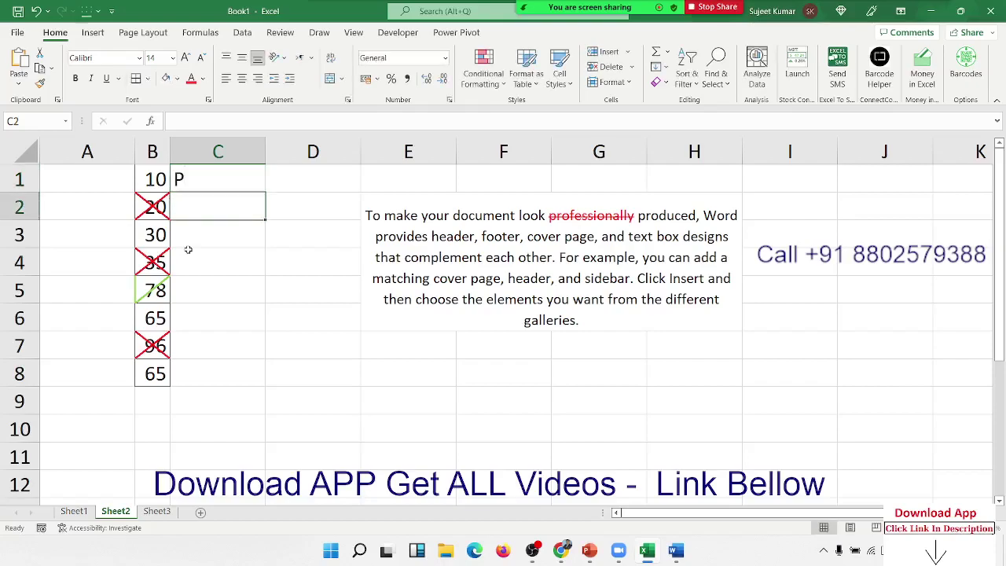
pyautogui.write('O')
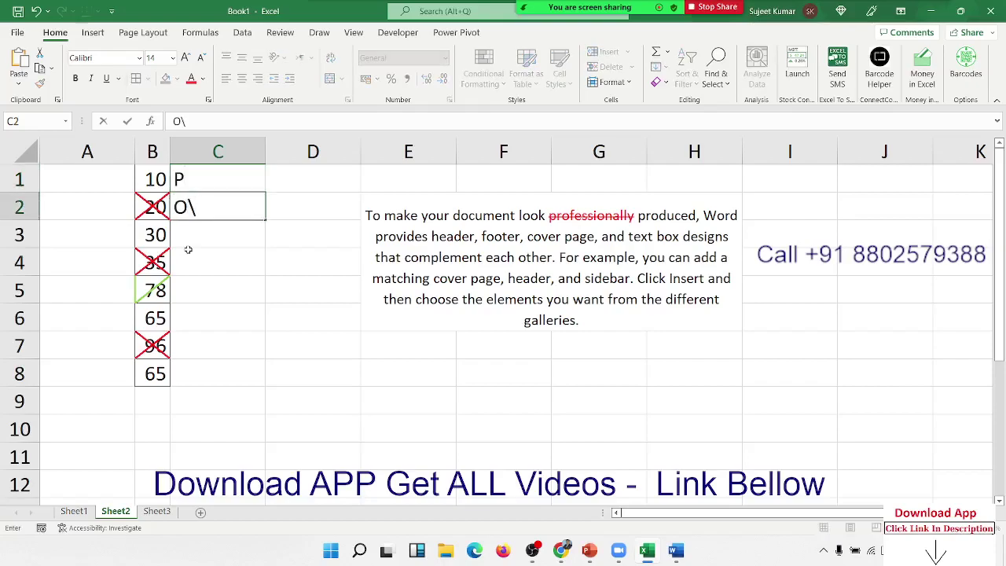
pyautogui.press('Return')
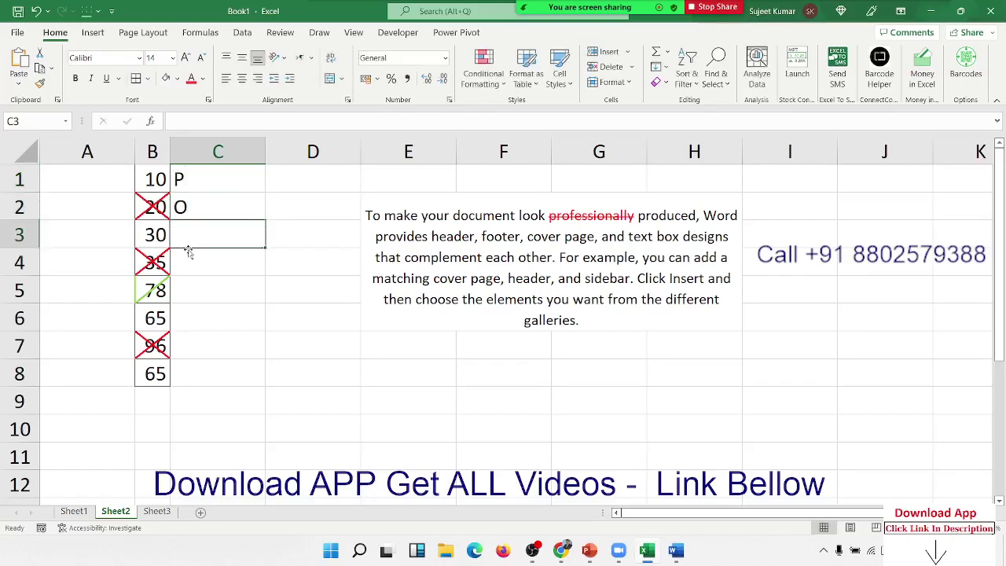
# - Fill the P/O pattern from C1:C2 down column C to row 8
pyautogui.press('Up')
pyautogui.press('Up')
pyautogui.hotkey('shift', 'Down')
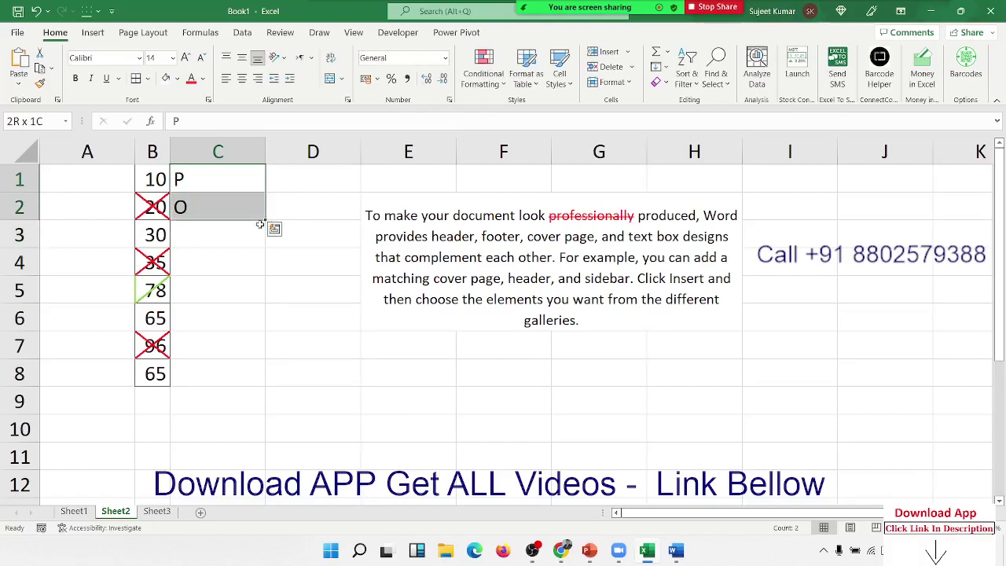
pyautogui.moveTo(267, 220); pyautogui.dragTo(248, 383)
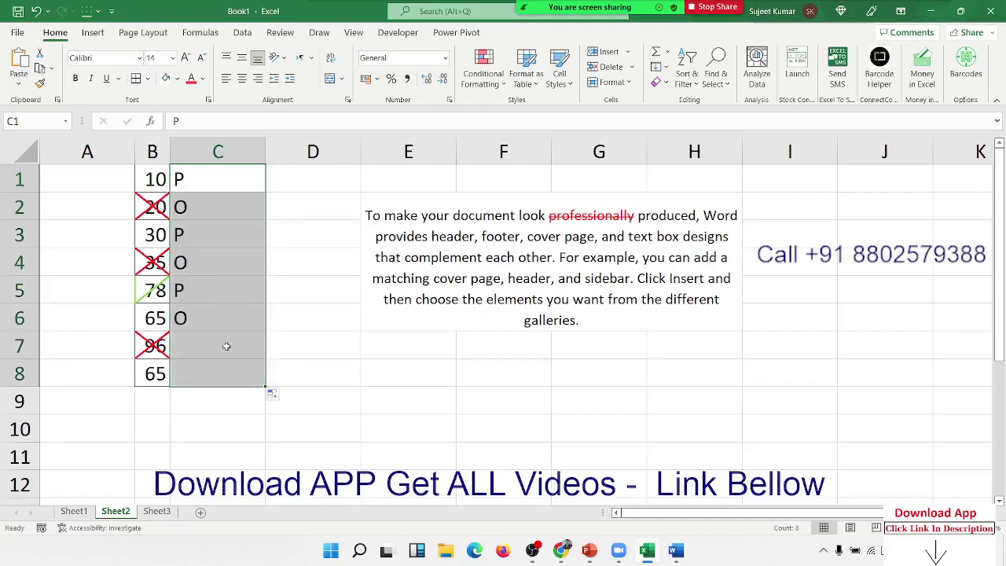
pyautogui.click(139, 59)
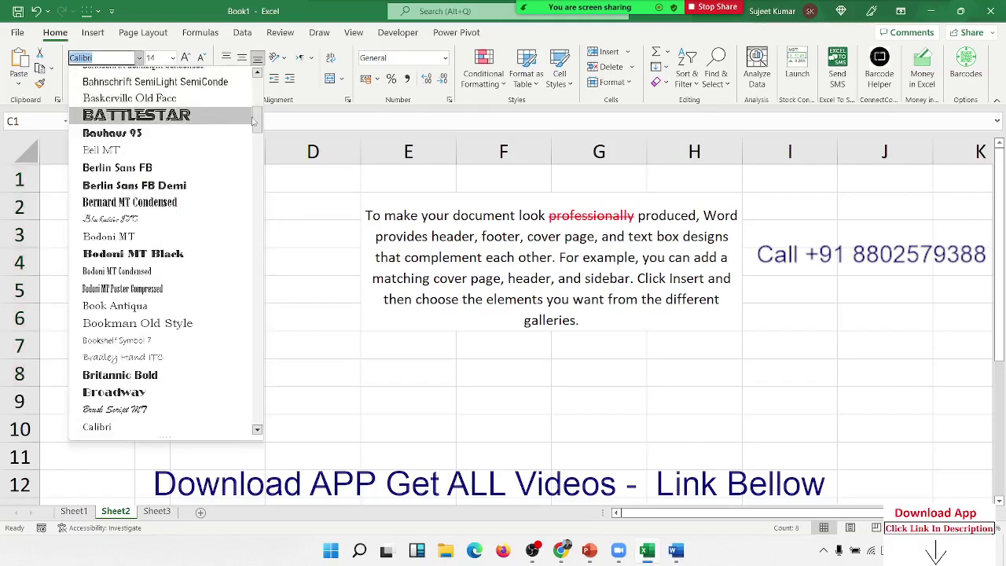
# - Apply the Wingdings 2 font to C1:C8 so the letters show as ticks and crosses
pyautogui.scroll(-15, 250, 316)
pyautogui.moveTo(257, 227); pyautogui.dragTo(250, 399)
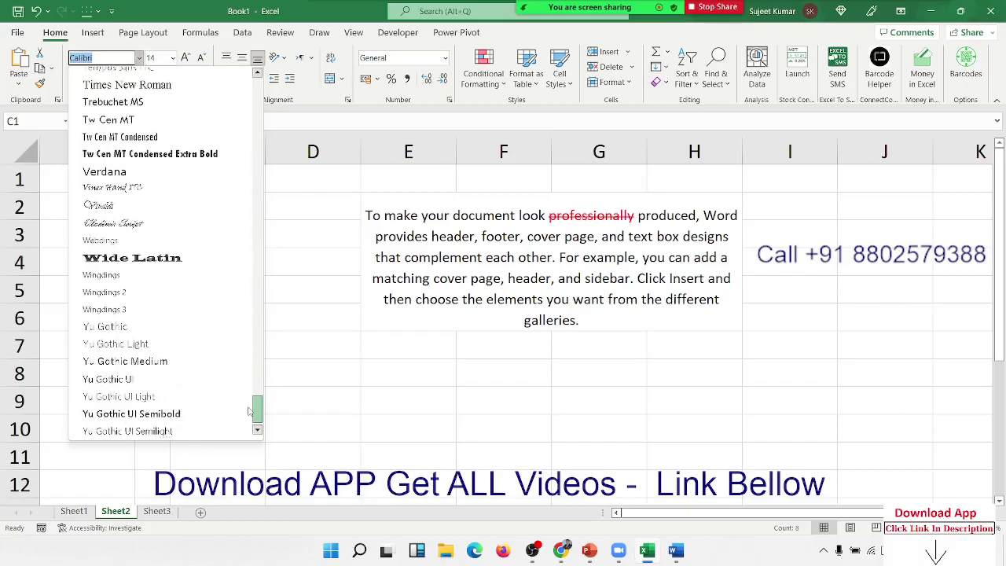
pyautogui.scroll(-3, 253, 399)
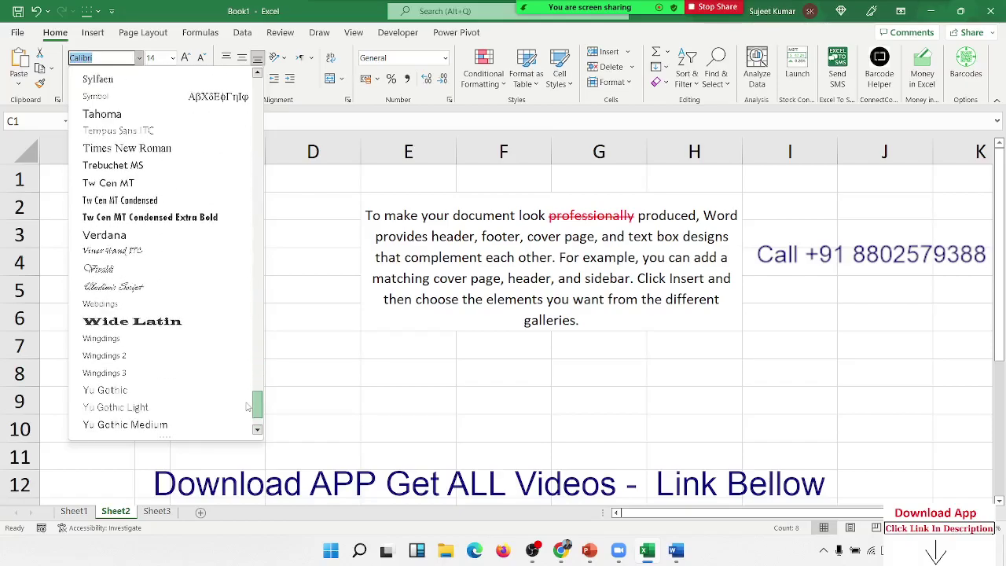
pyautogui.scroll(-2, 254, 405)
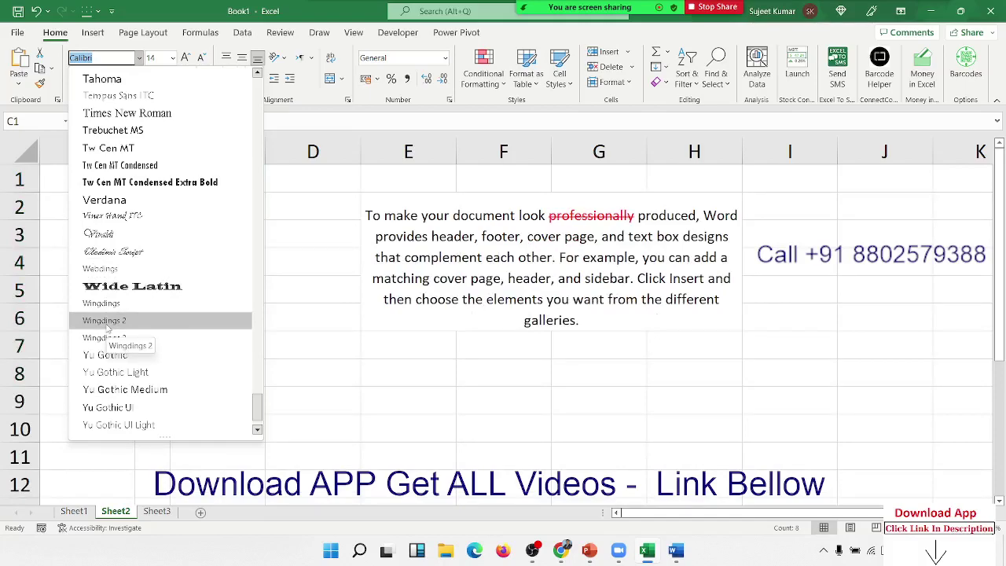
pyautogui.click(106, 322)
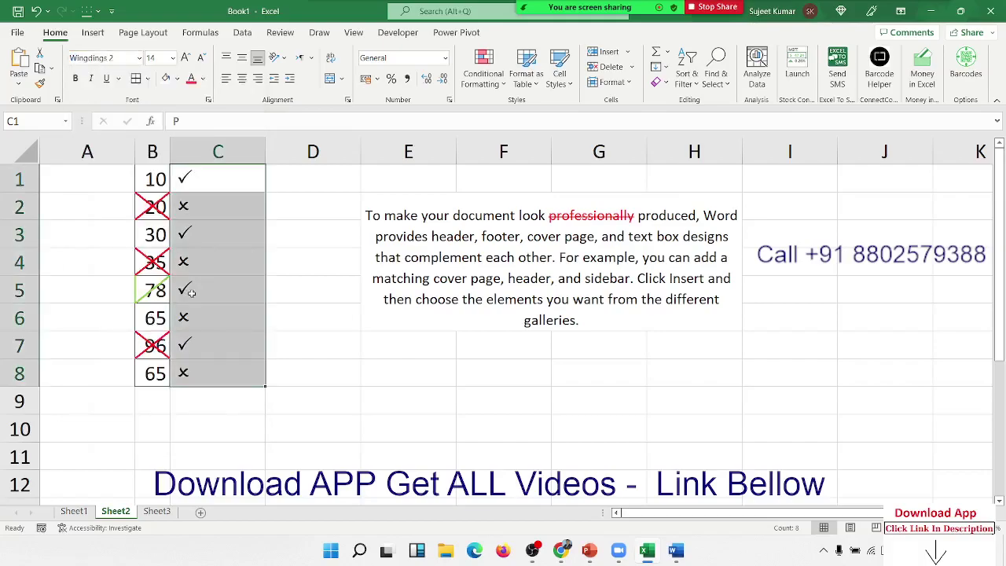
# - Check the letters stored behind C1, C2, C4, C6 and C8, ending back on C1
pyautogui.click(212, 185)
pyautogui.click(209, 203)
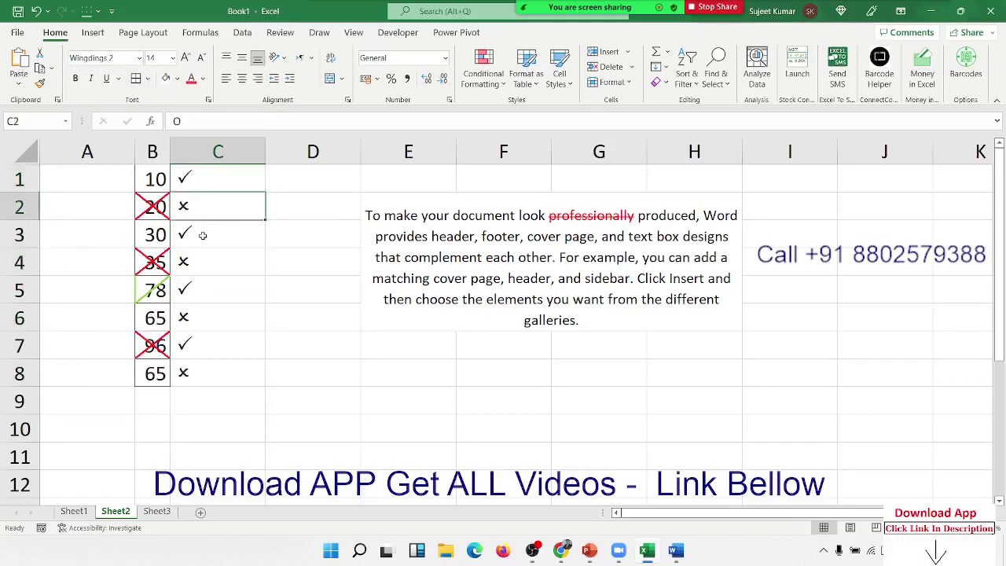
pyautogui.click(199, 255)
pyautogui.click(193, 313)
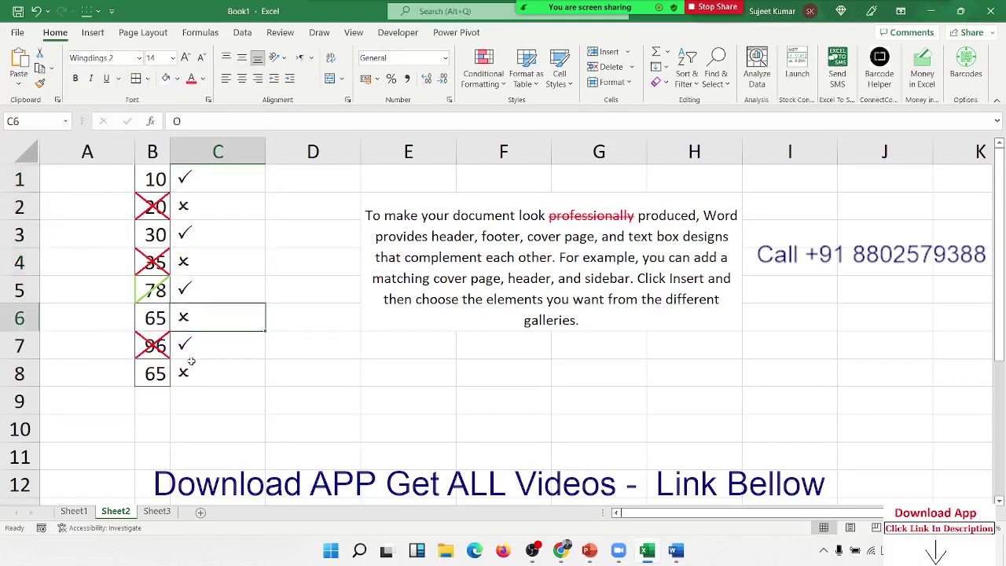
pyautogui.click(188, 374)
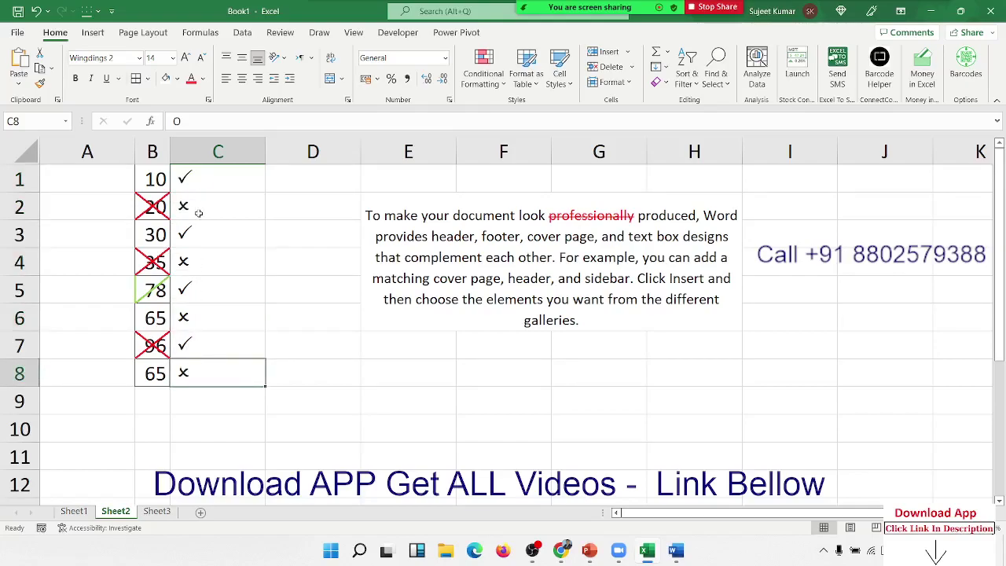
pyautogui.click(200, 172)
# - Confirm C1 holds P, then filter column C to show only the tick rows
pyautogui.click(189, 122)
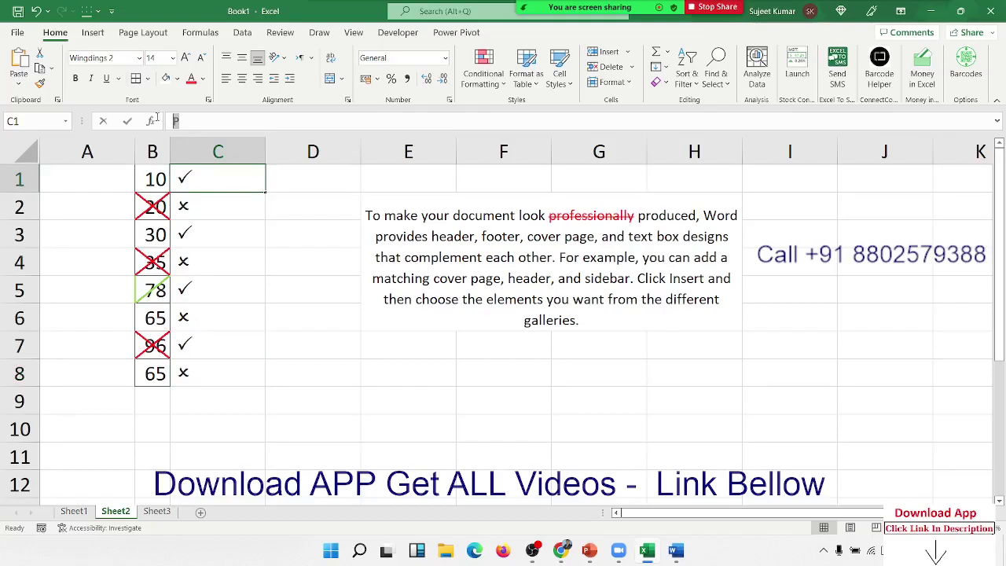
pyautogui.press('Escape')
pyautogui.click(258, 186)
pyautogui.click(127, 351)
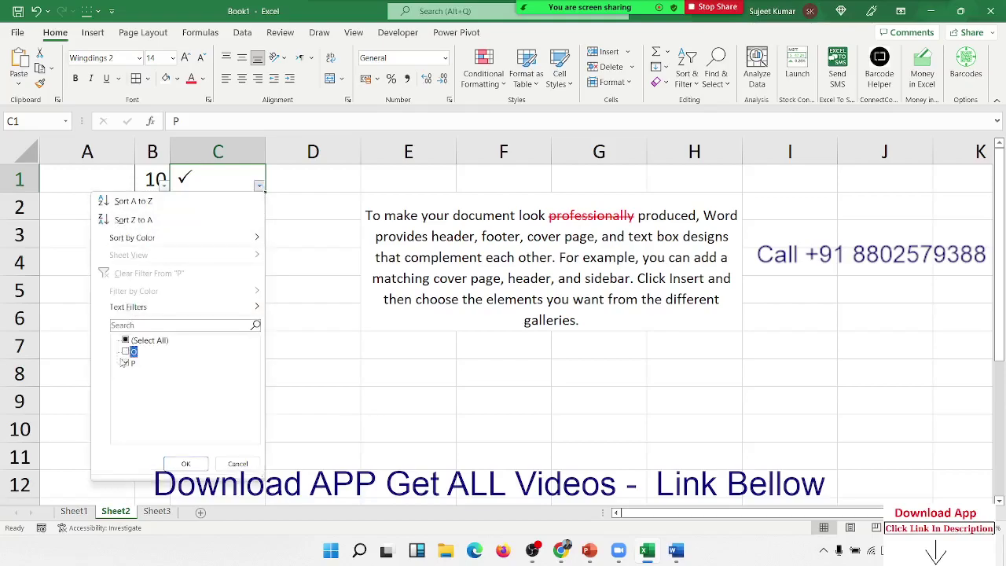
pyautogui.click(182, 464)
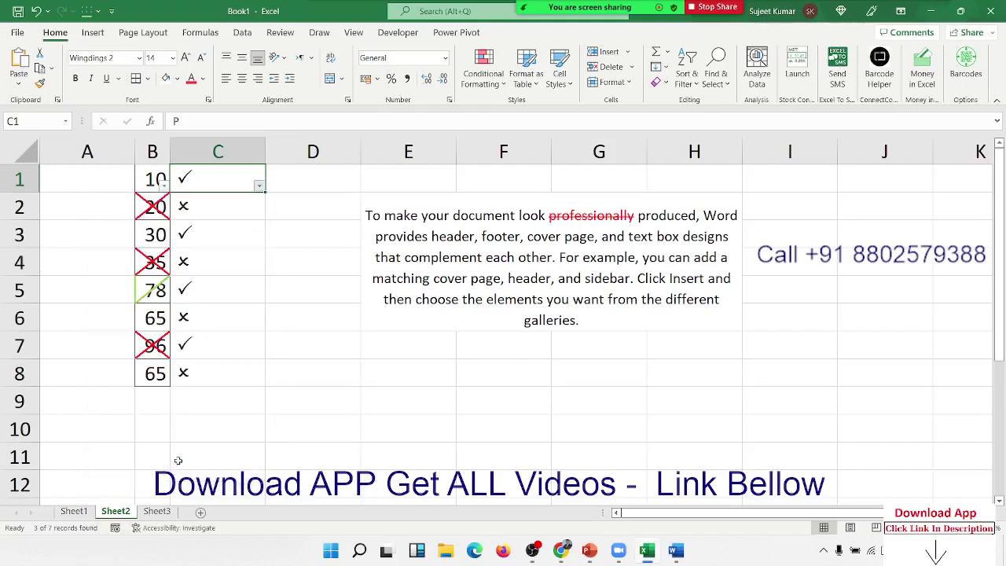
# - Clear the column C filter so all eight rows show again
pyautogui.click(258, 185)
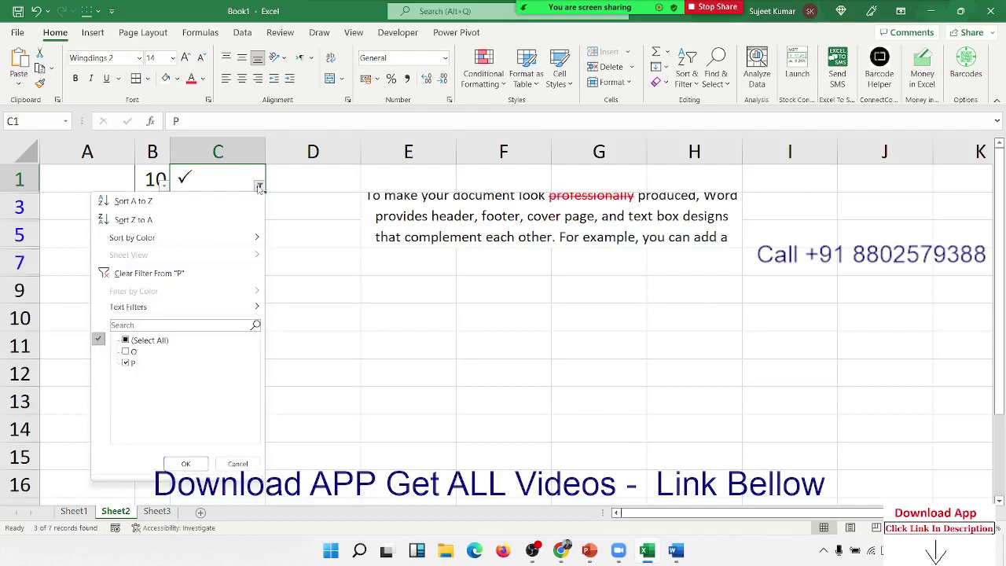
pyautogui.click(127, 352)
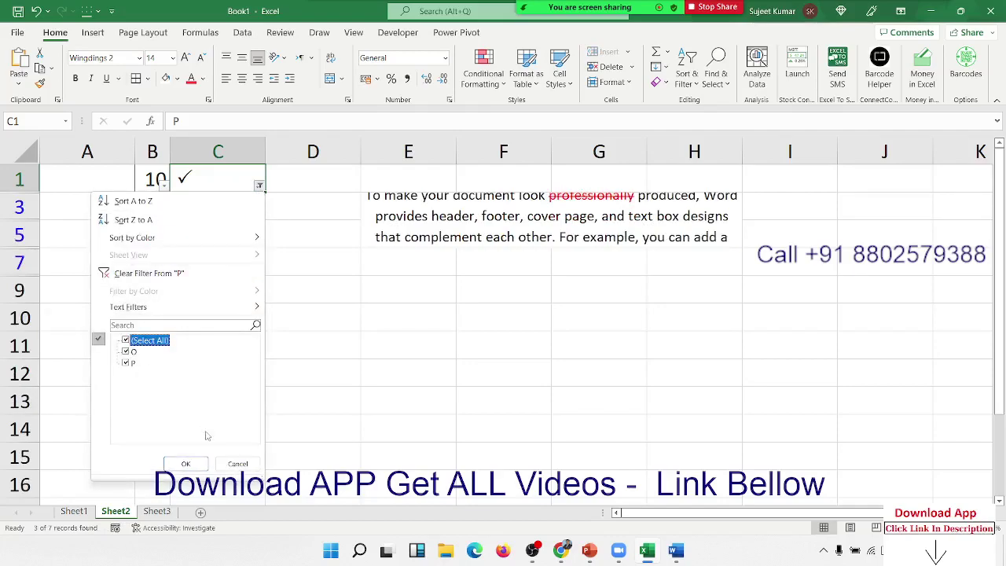
pyautogui.click(186, 464)
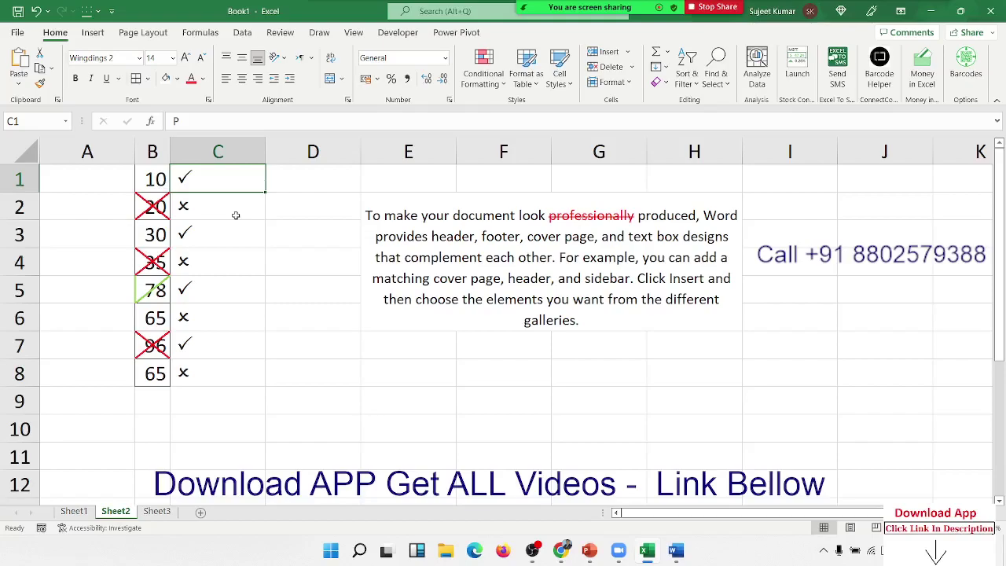
# - Check the letters behind C5, C7 and C8, then select C1:C8
pyautogui.click(220, 279)
pyautogui.click(208, 341)
pyautogui.click(207, 373)
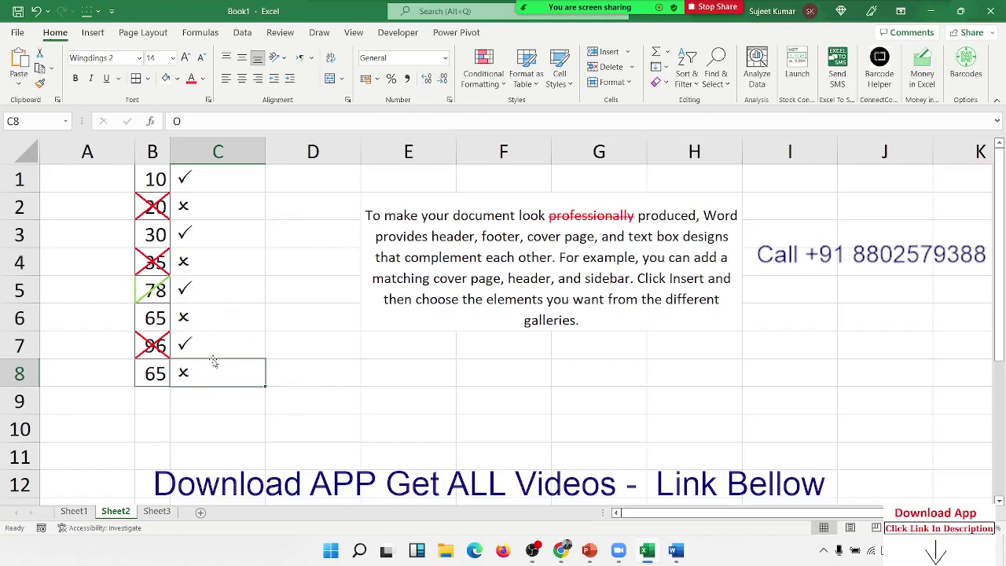
pyautogui.moveTo(211, 368); pyautogui.dragTo(191, 182)
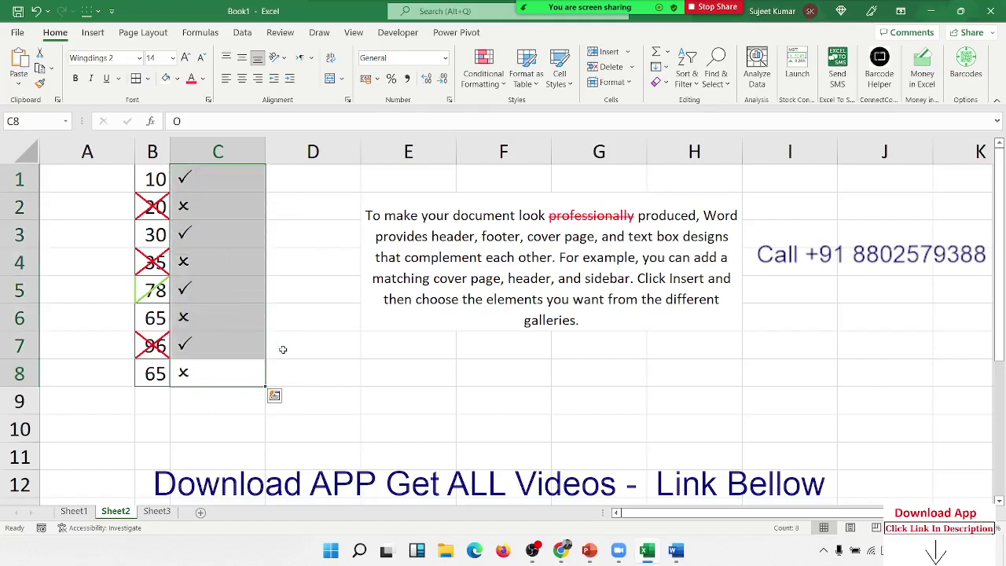
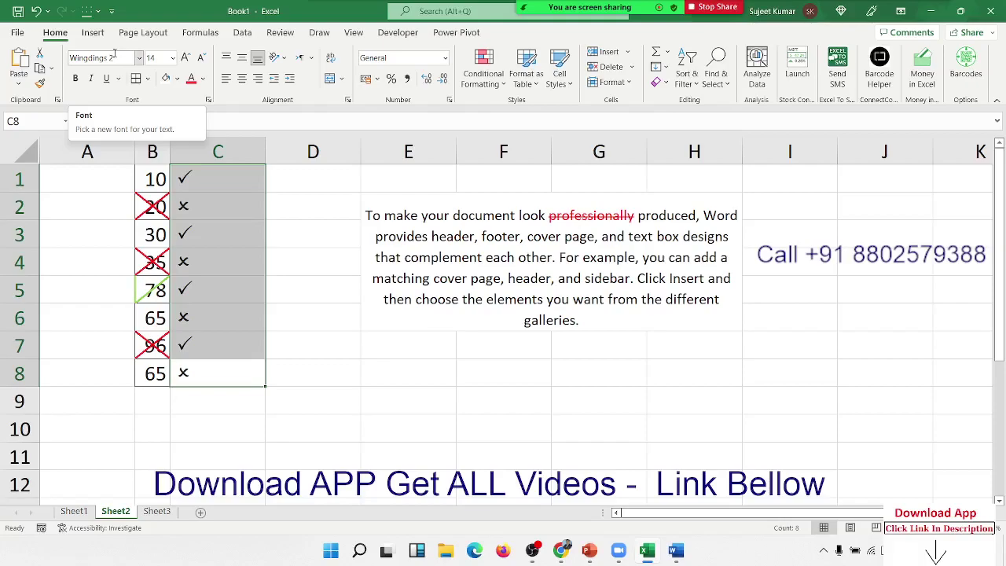
# - Enter the letter J in cell D9 to form the tick glyph
pyautogui.press('Down')
pyautogui.press('Down')
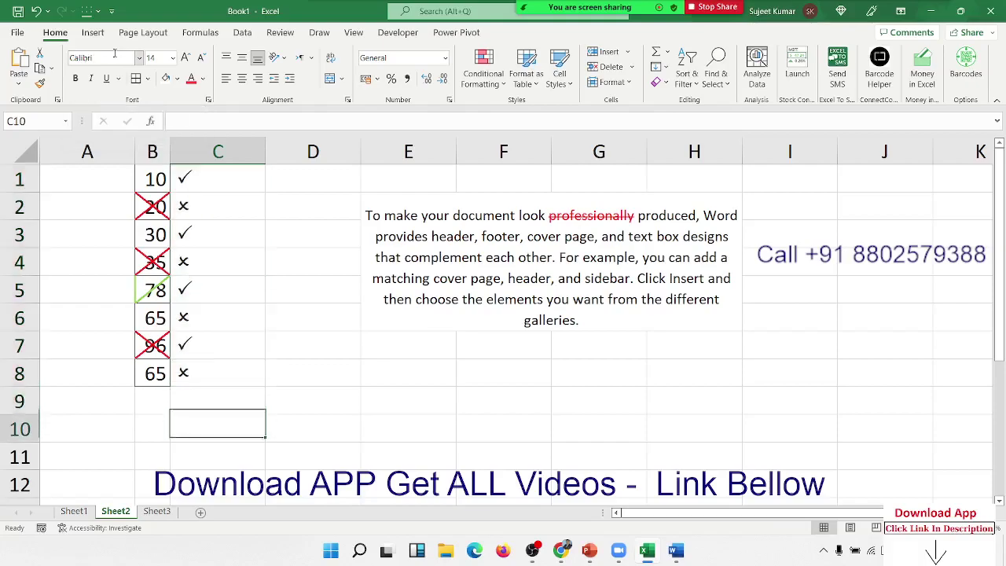
pyautogui.press('Right')
pyautogui.press('Down')
pyautogui.press('Down')
pyautogui.press('Up')
pyautogui.press('Up')
pyautogui.press('Up')
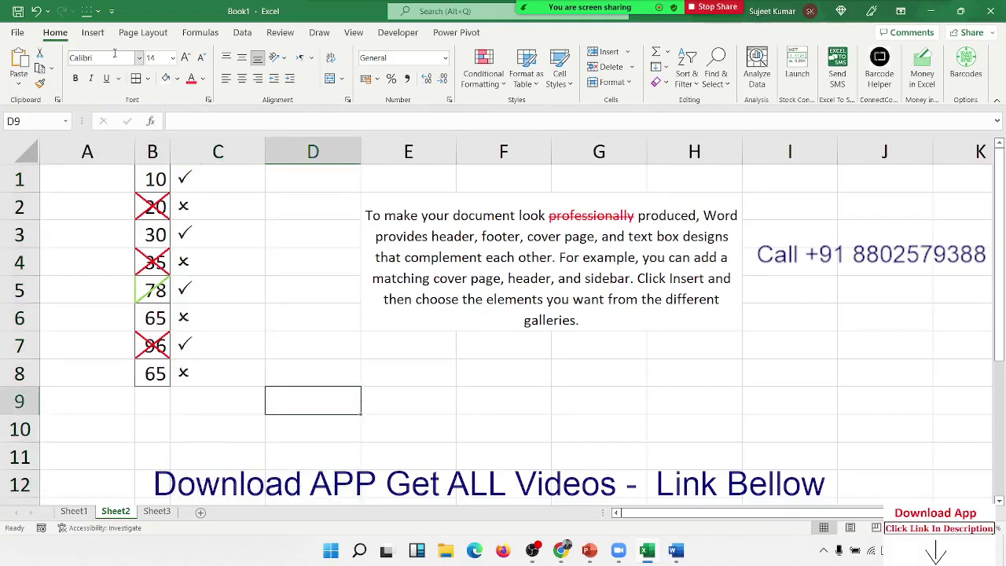
pyautogui.write('J')
pyautogui.press('Return')
pyautogui.press('Up')
# - Rotate D9's text orientation to exactly -45 degrees
pyautogui.click(348, 100)
pyautogui.moveTo(208, 149); pyautogui.dragTo(734, 133)
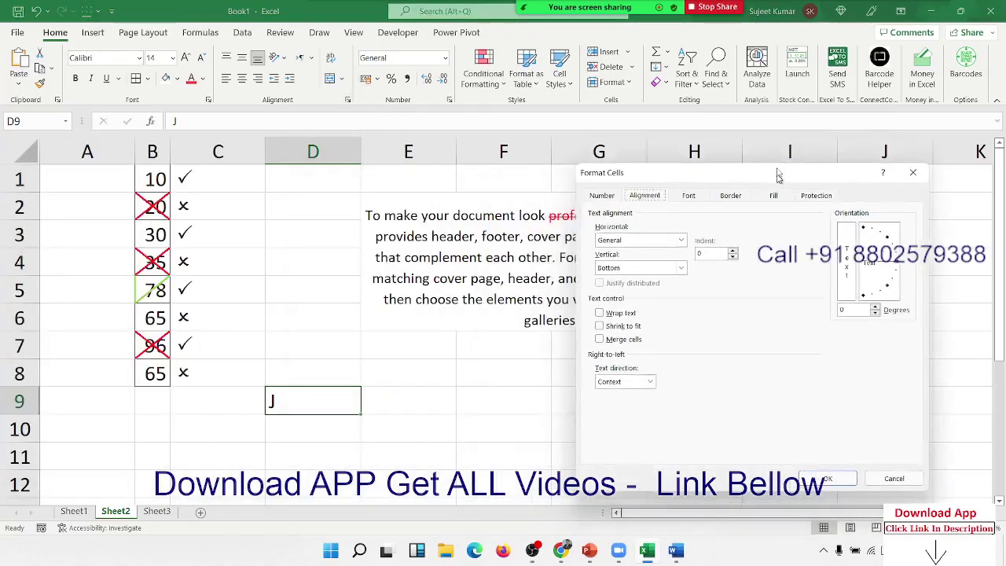
pyautogui.moveTo(853, 217); pyautogui.dragTo(846, 238)
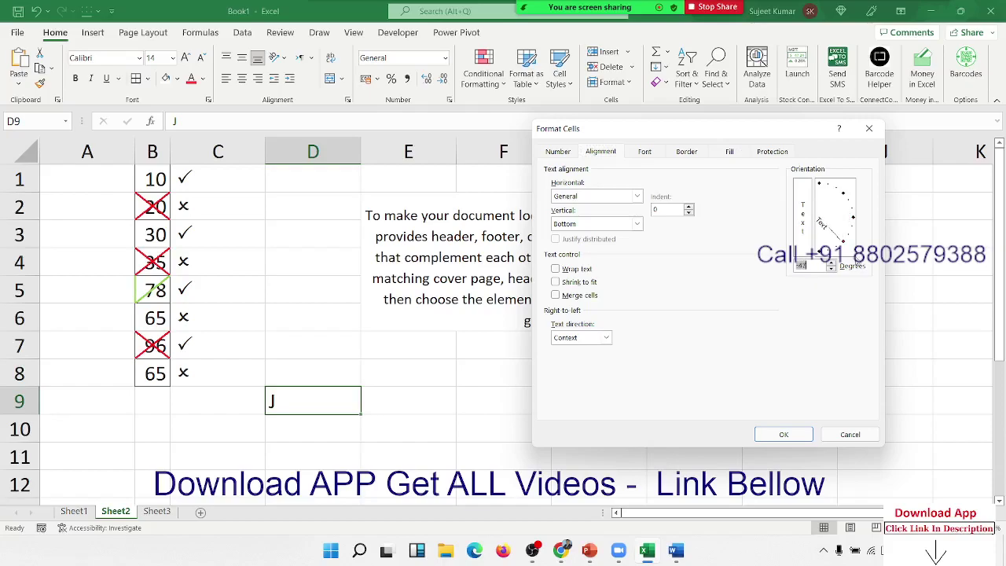
pyautogui.moveTo(863, 265); pyautogui.dragTo(864, 265)
pyautogui.click(774, 434)
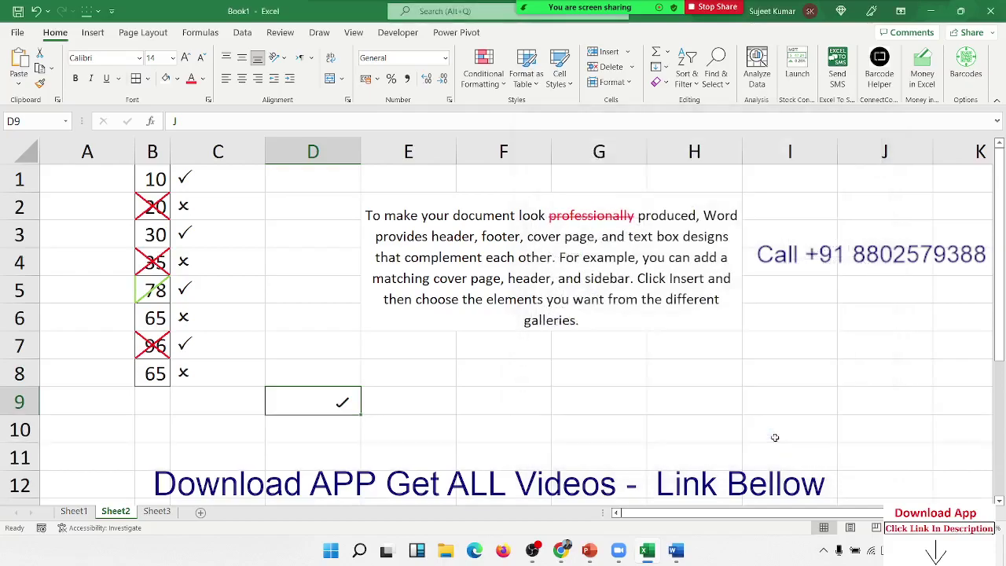
pyautogui.click(414, 435)
# - Enter X in D10 and right-align it beneath the D9 tick
pyautogui.click(342, 435)
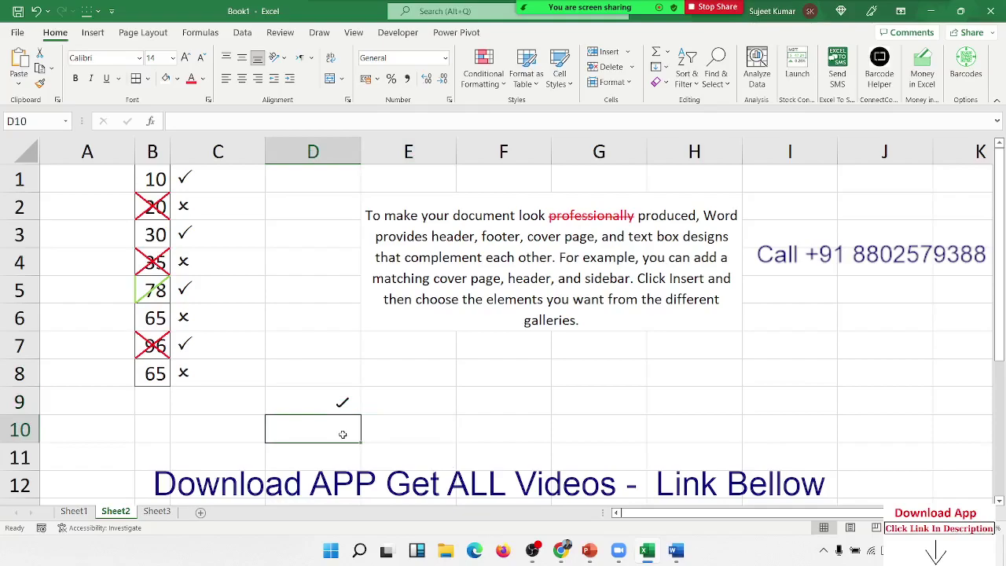
pyautogui.write('X')
pyautogui.press('Return')
pyautogui.click(343, 434)
pyautogui.click(258, 78)
pyautogui.click(468, 397)
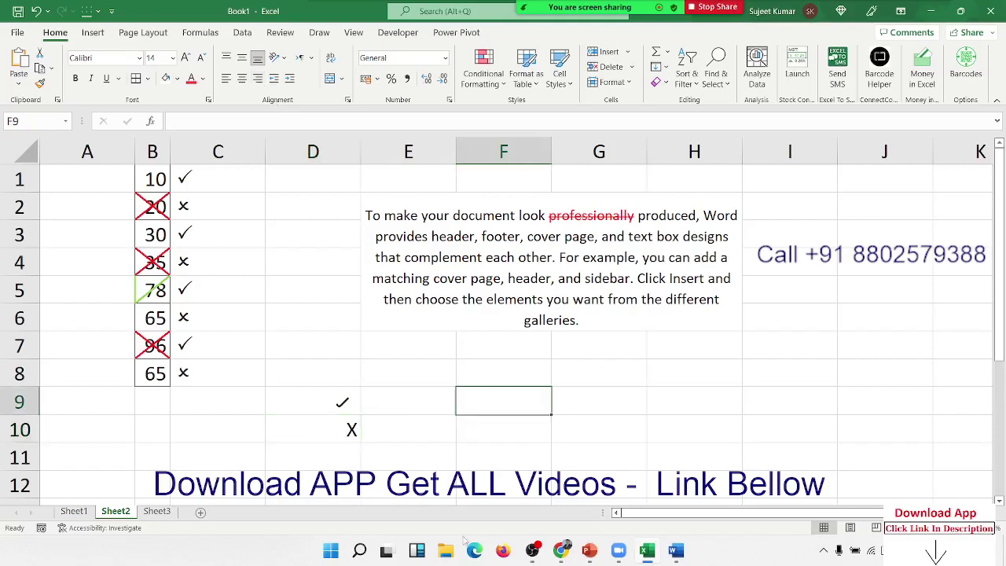
pyautogui.click(313, 396)
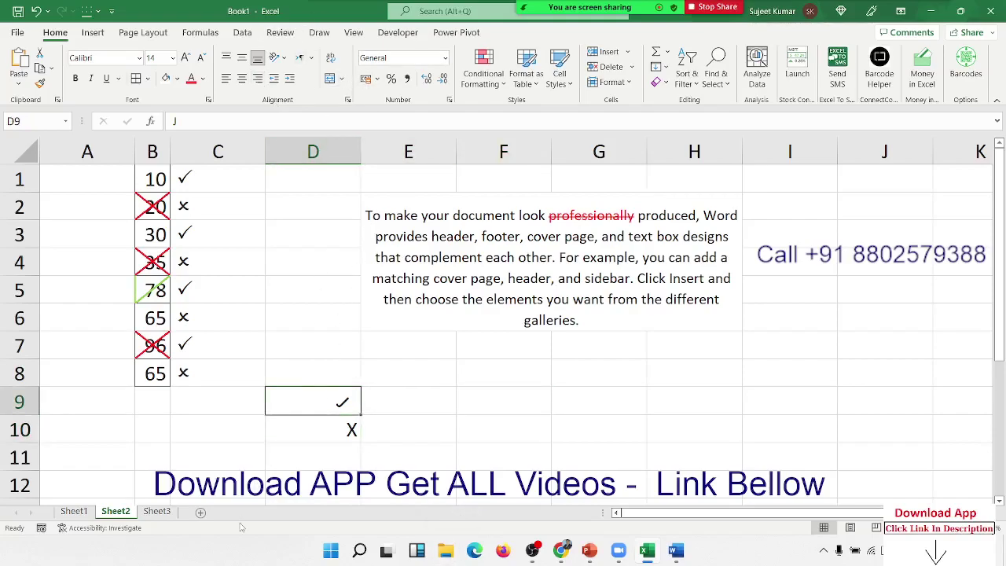
# - On Sheet3, put a Name header in A1 and fill names down to row 13
pyautogui.click(157, 511)
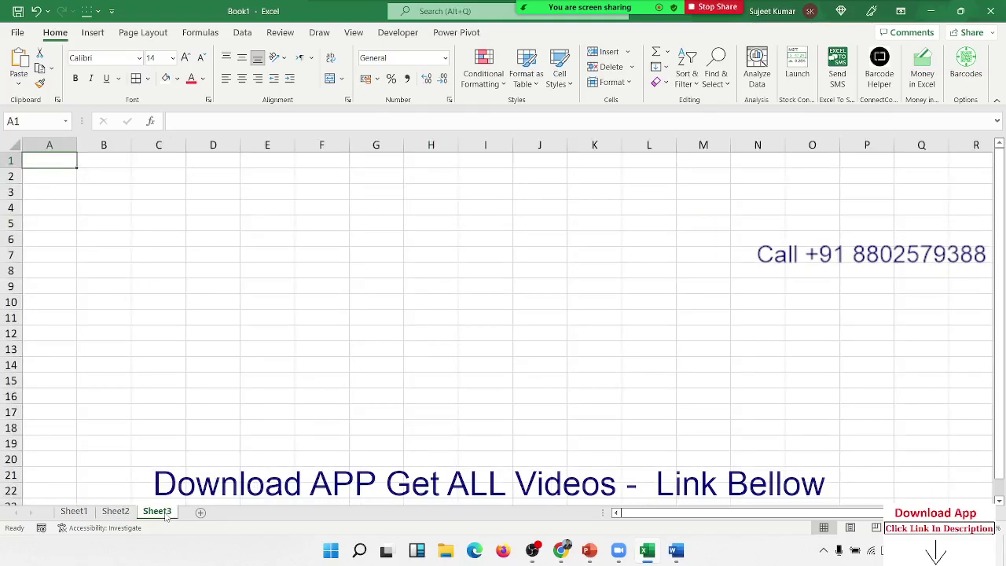
pyautogui.press('Down')
pyautogui.press('Up')
pyautogui.write('Name')
pyautogui.press('Return')
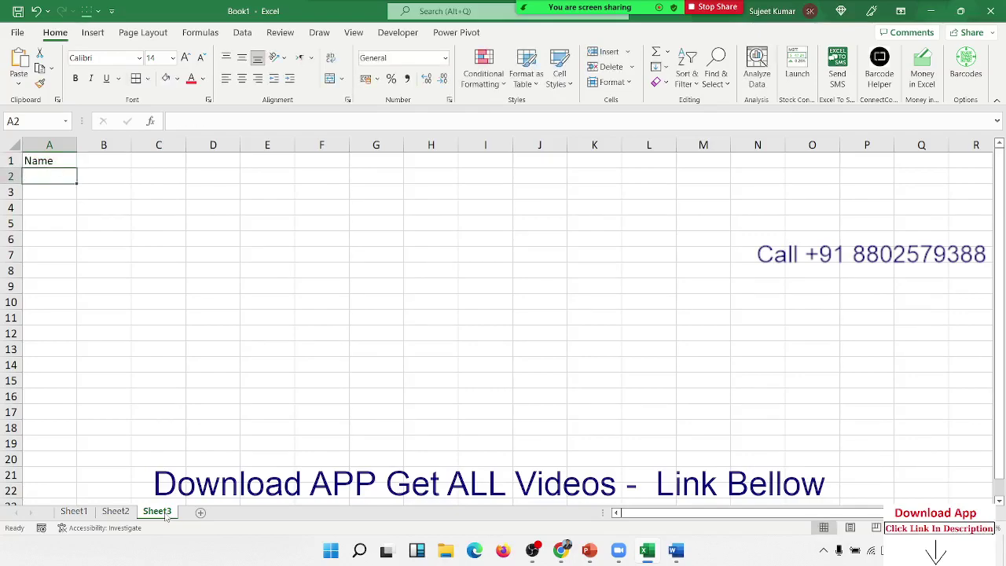
pyautogui.write('Puja')
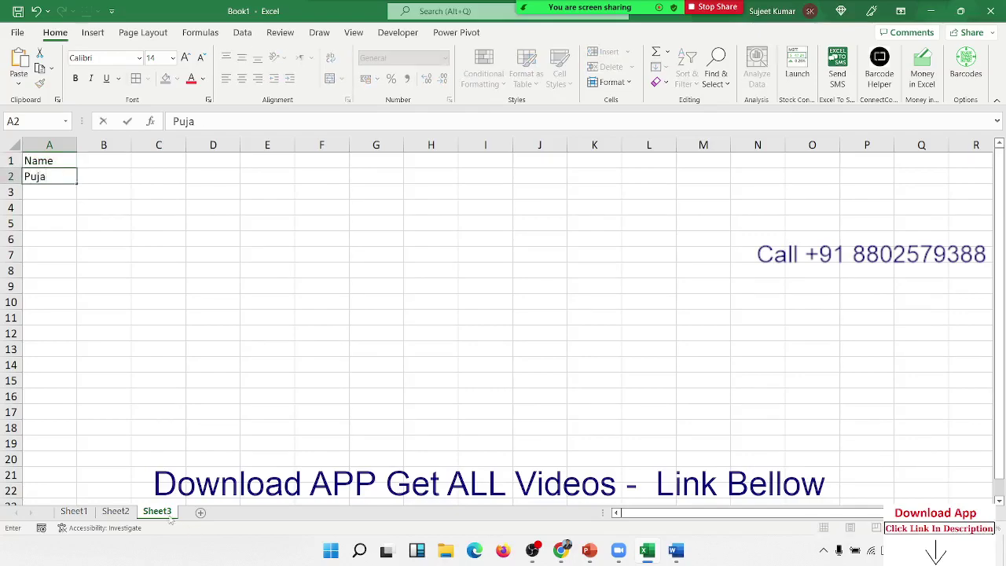
pyautogui.click(74, 197)
pyautogui.click(74, 175)
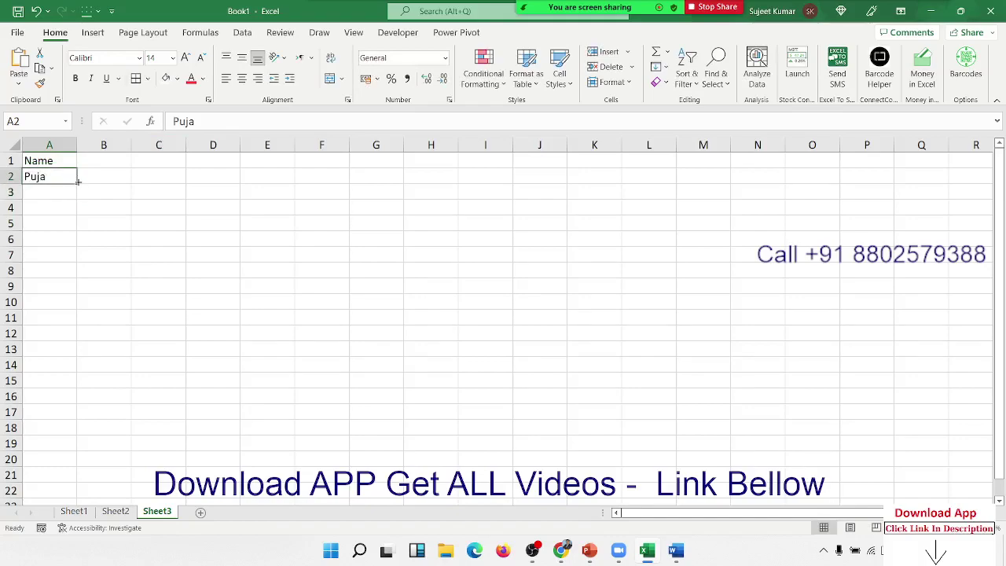
pyautogui.moveTo(76, 184); pyautogui.dragTo(76, 354)
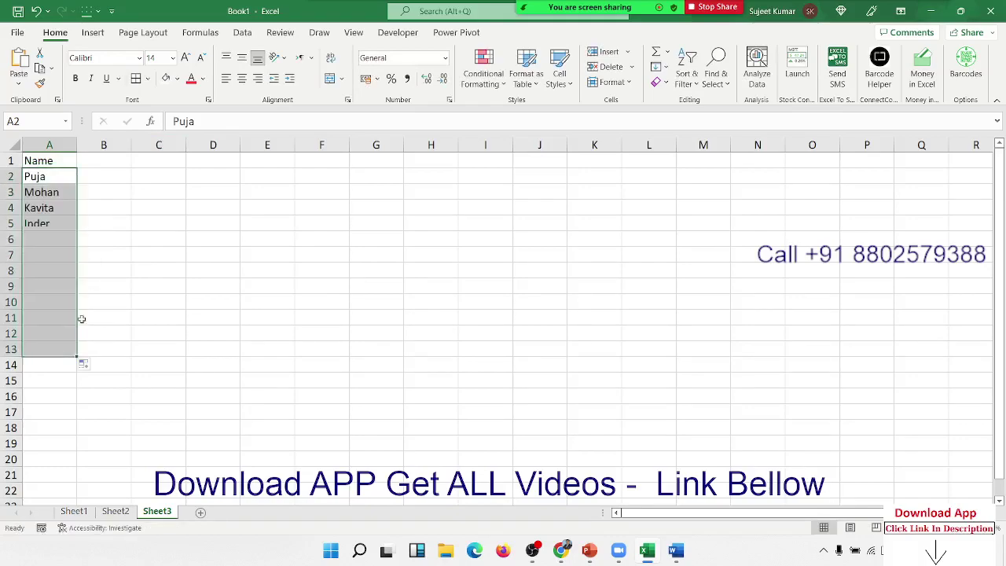
# - Enter 1/10 in B1 as a full date, fill right, and delete dates past 31-Oct-22
pyautogui.click(113, 156)
pyautogui.write('1')
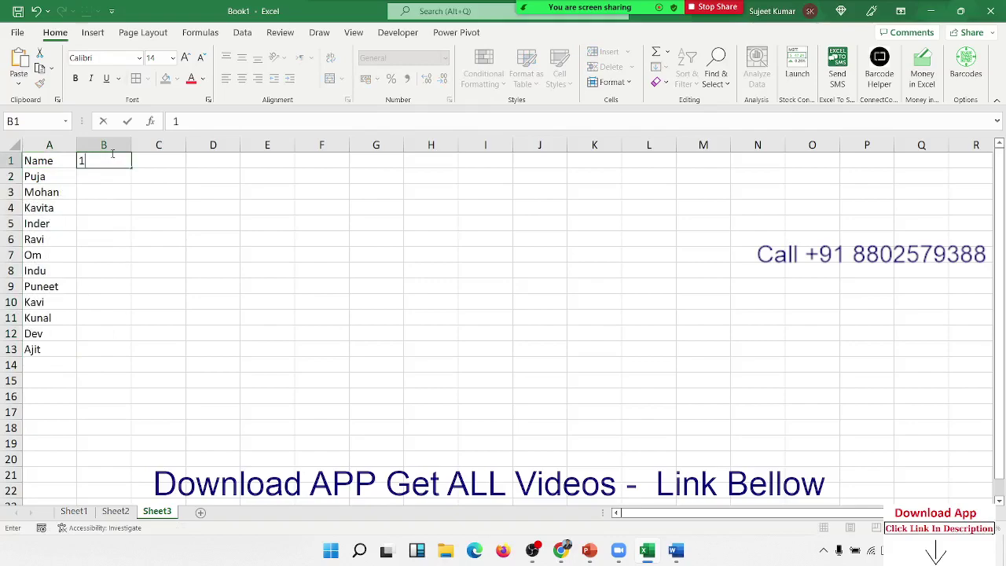
pyautogui.write('/10')
pyautogui.press('Return')
pyautogui.click(113, 156)
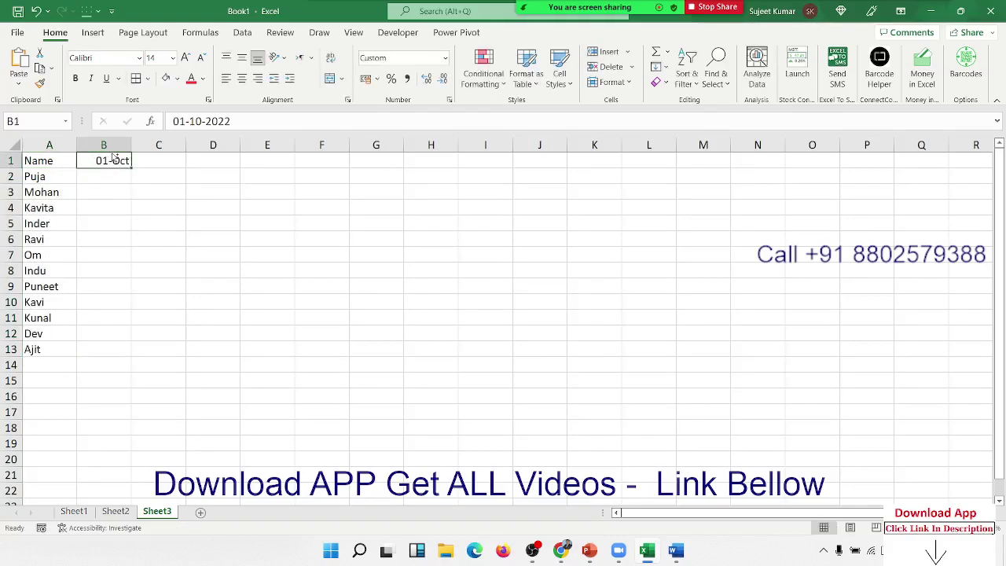
pyautogui.hotkey('ctrl', 'shift', '3')
pyautogui.moveTo(132, 169); pyautogui.dragTo(894, 167)
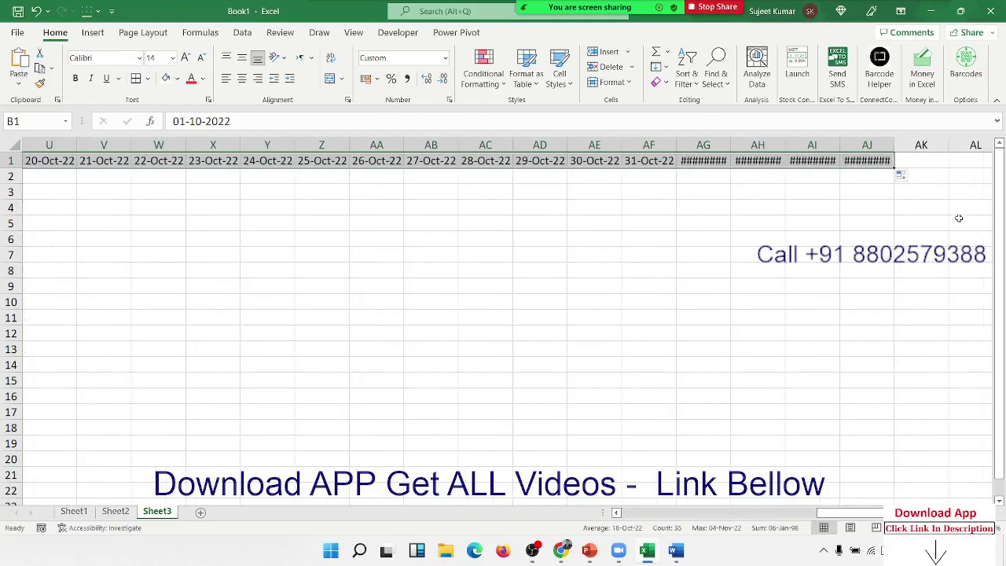
pyautogui.moveTo(703, 144); pyautogui.dragTo(911, 148)
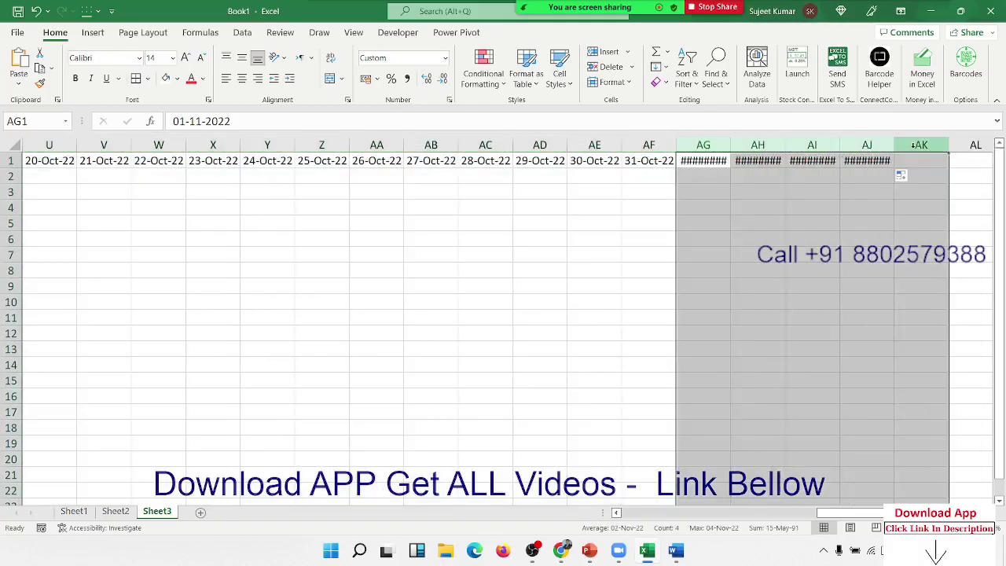
pyautogui.press('Delete')
pyautogui.hotkey('ctrl', 'Home')
pyautogui.press('Down')
# - Put P in B2 and fill it through B2:AF13 with Ctrl+D and Ctrl+R
pyautogui.press('Right')
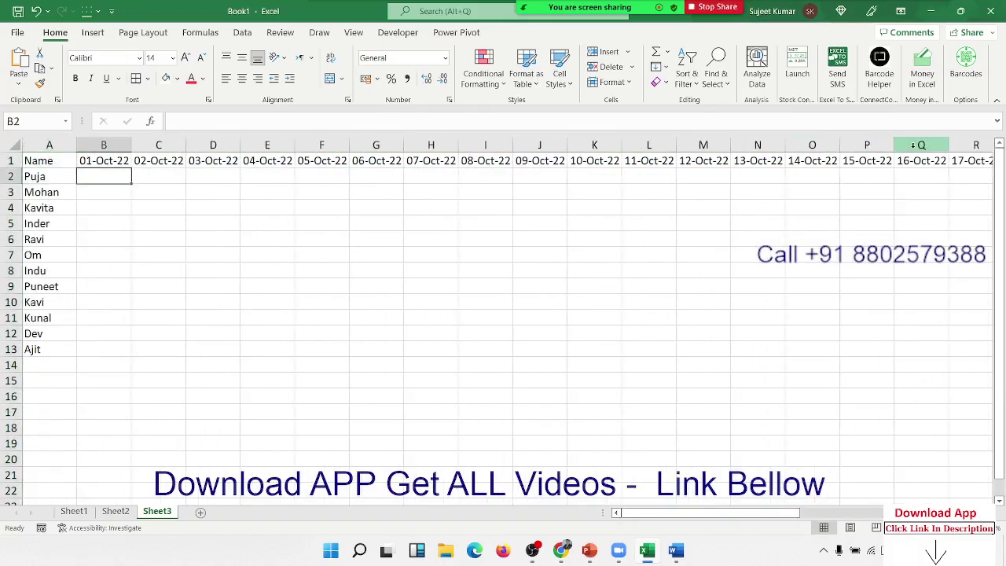
pyautogui.write('P')
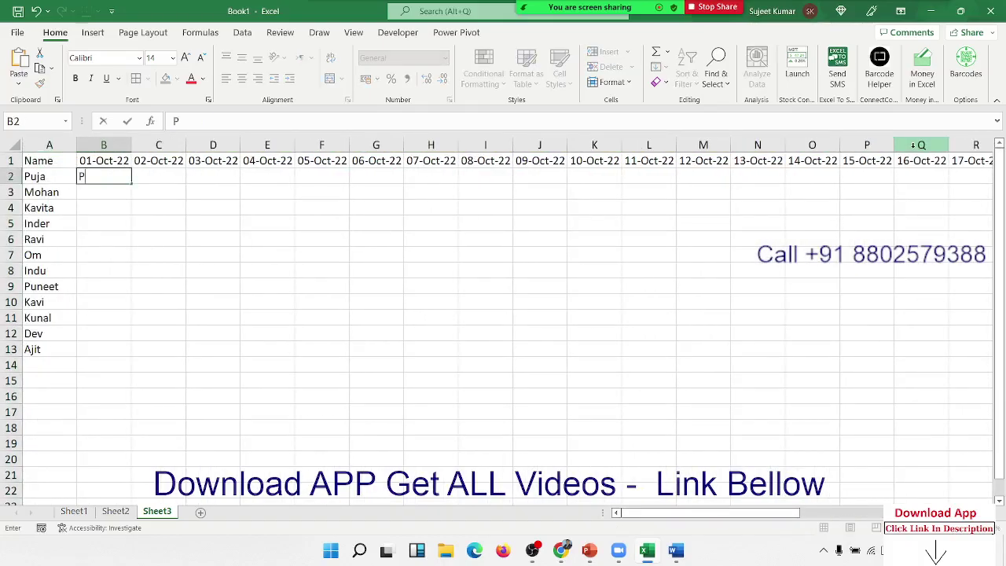
pyautogui.press('Up')
pyautogui.hotkey('ctrl', 'Right')
pyautogui.press('Down')
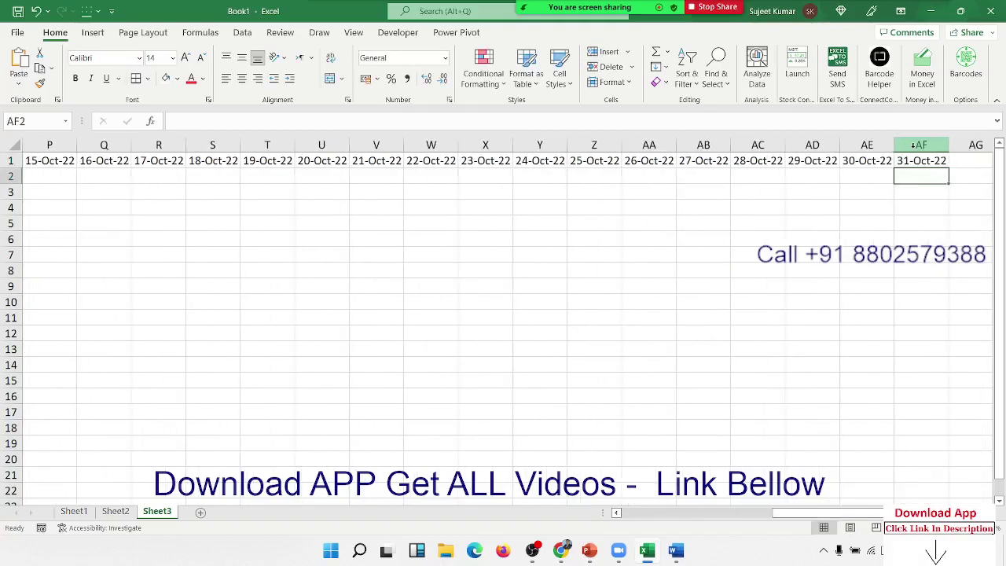
pyautogui.hotkey('ctrl', 'shift', 'Left')
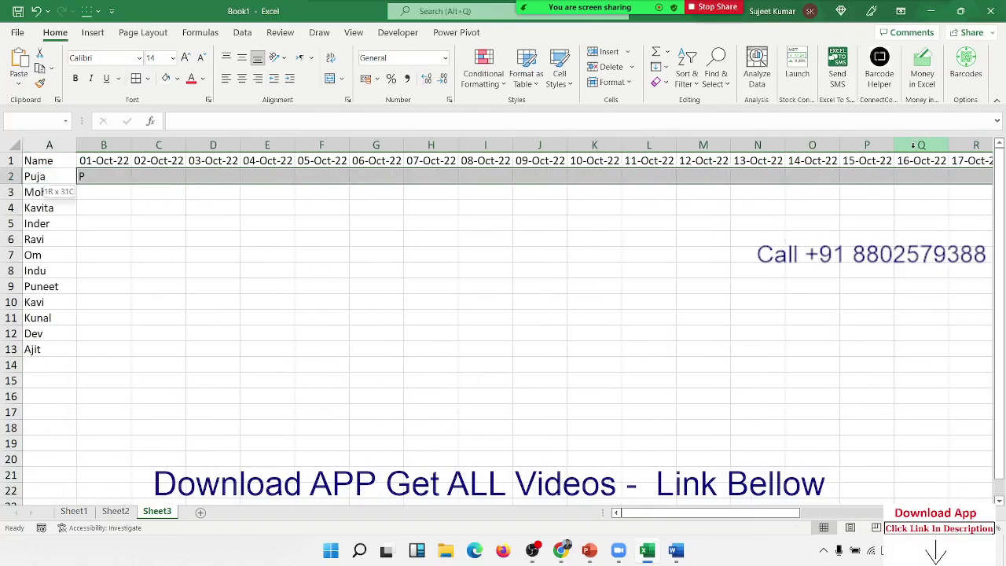
pyautogui.hotkey('shift', 'Down')
pyautogui.hotkey('shift', 'Down')
pyautogui.hotkey('shift', 'Down')
pyautogui.hotkey('shift', 'Down')
pyautogui.hotkey('shift', 'Down')
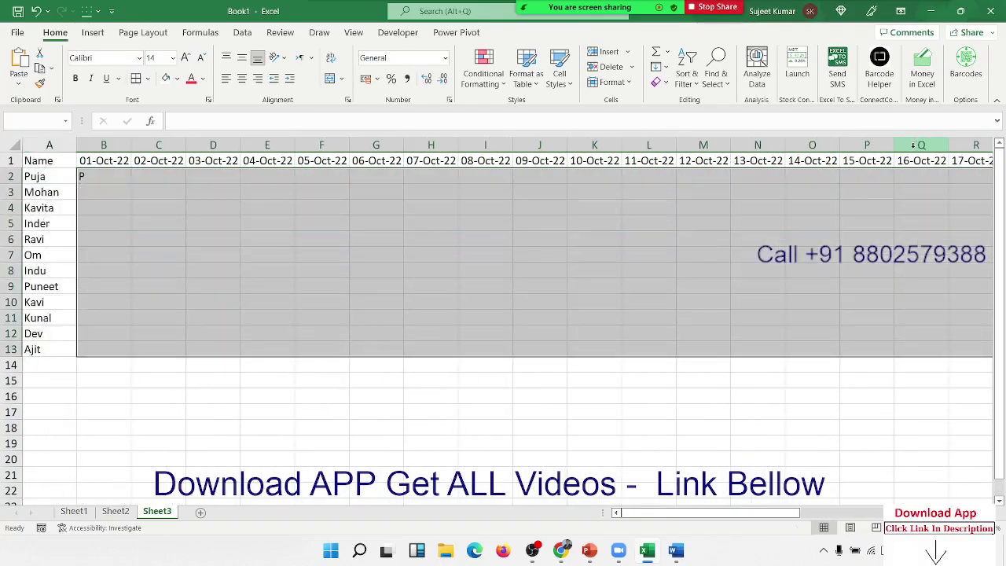
pyautogui.hotkey('ctrl', 'd')
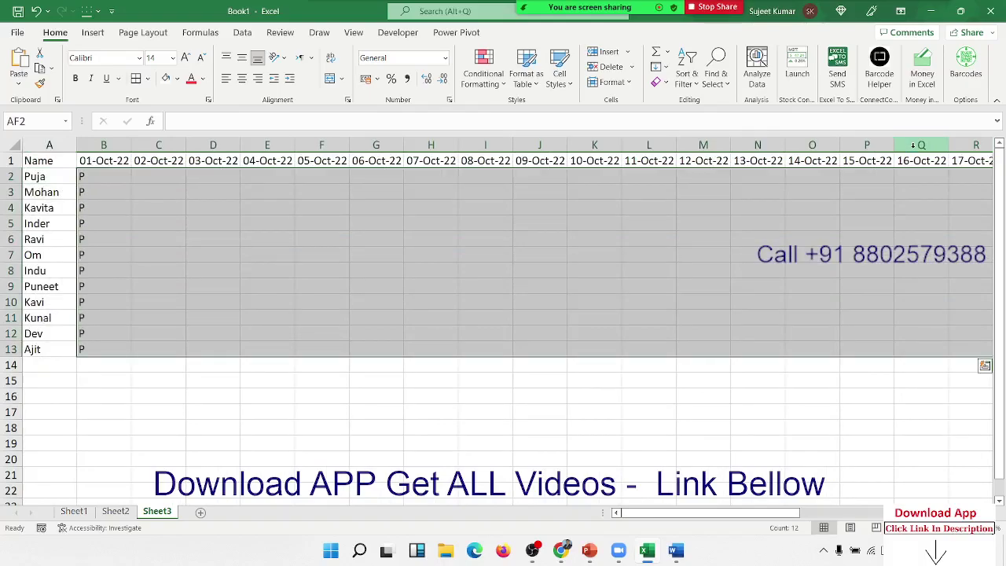
pyautogui.hotkey('ctrl', 'r')
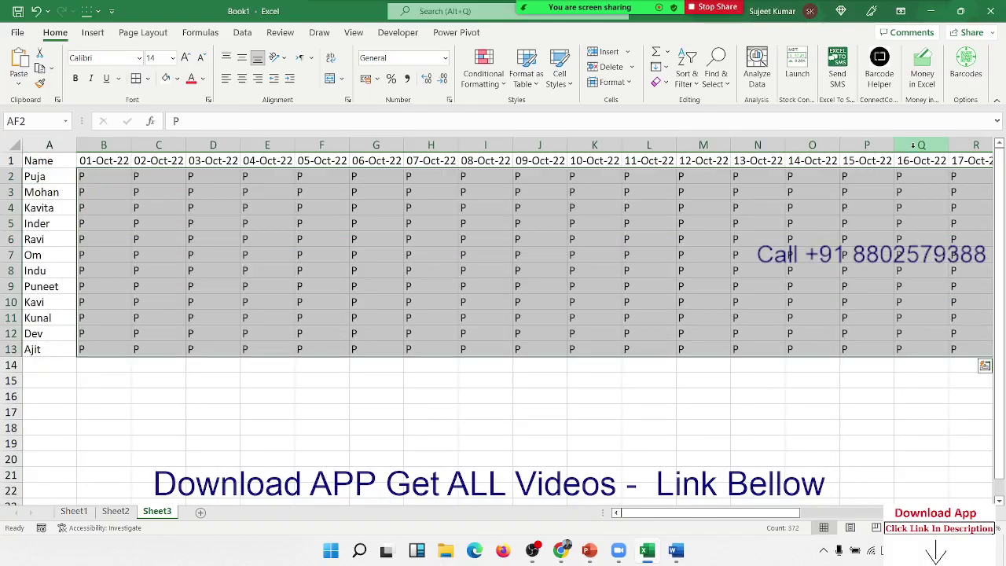
# - Add borders to every cell of the attendance table
pyautogui.press('Up')
pyautogui.hotkey('ctrl', 'Home')
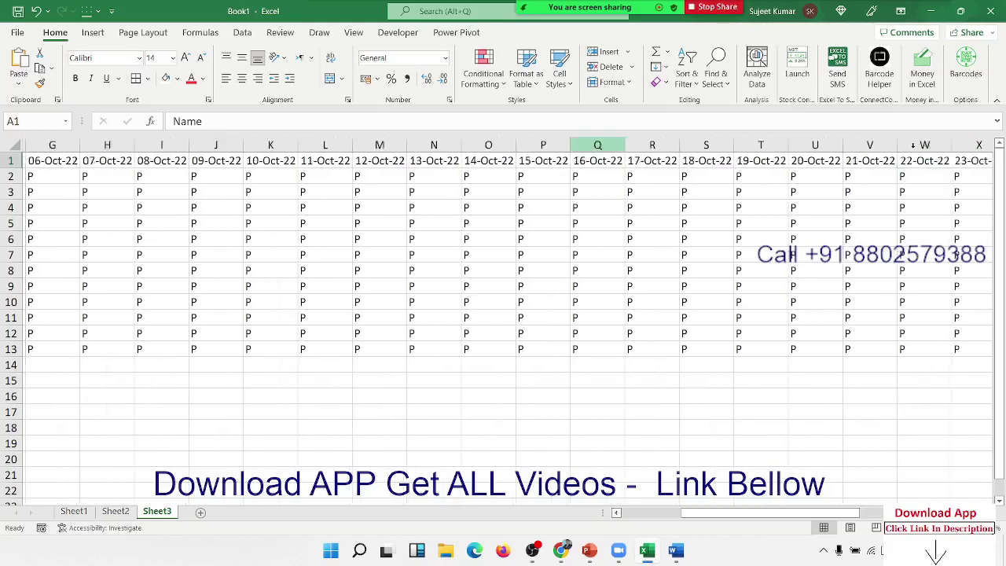
pyautogui.hotkey('ctrl', 'shift', 'Right')
pyautogui.hotkey('ctrl', 'shift', 'Down')
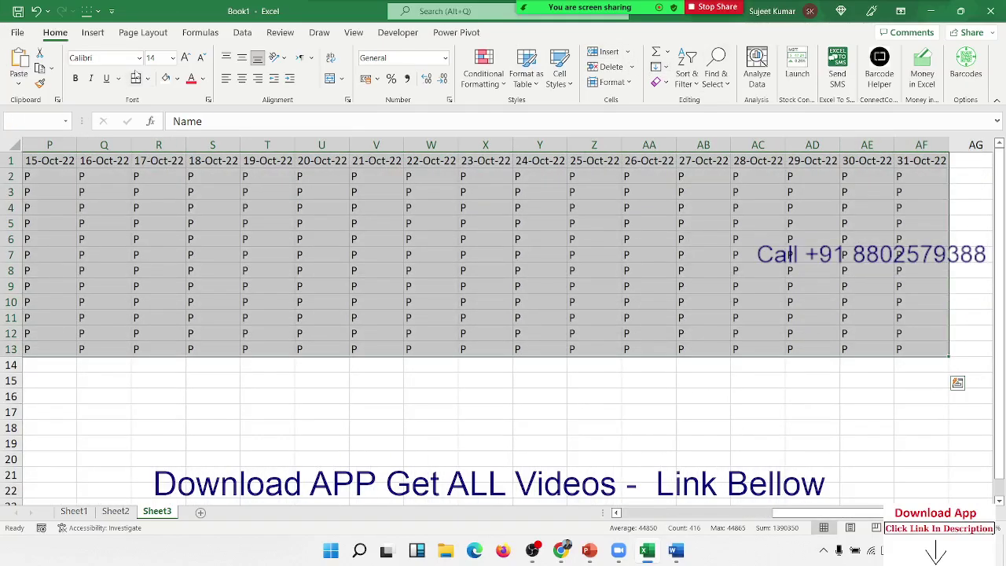
pyautogui.click(135, 77)
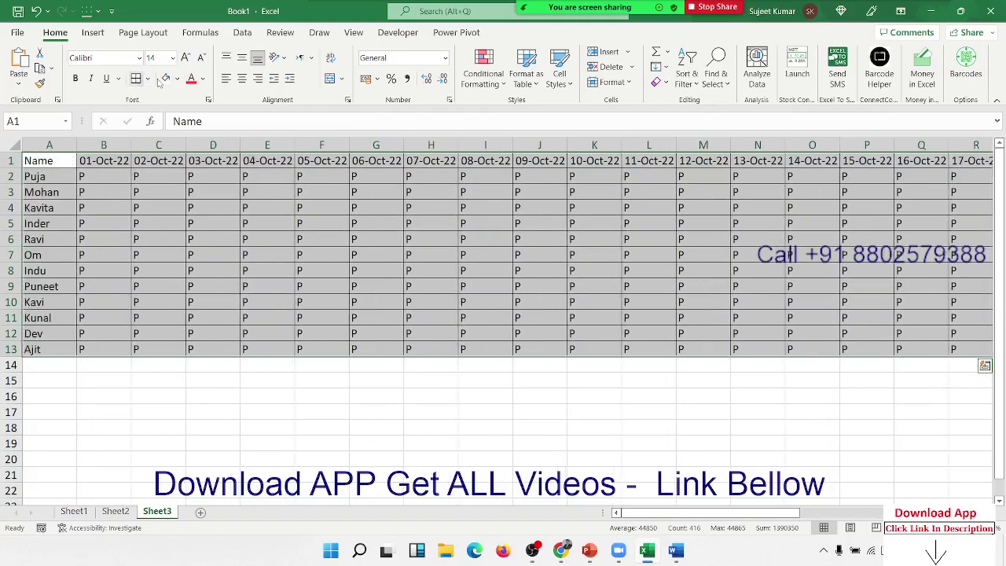
# - Centre the table's text, check its edges, and preview it on 4 portrait pages
pyautogui.click(243, 79)
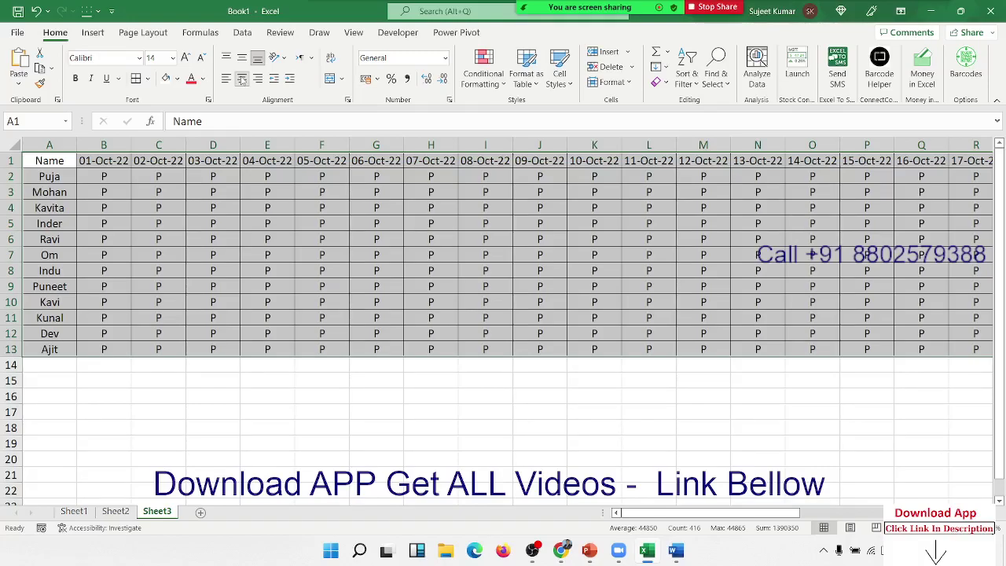
pyautogui.hotkey('ctrl', 'Home')
pyautogui.hotkey('ctrl', 'Right')
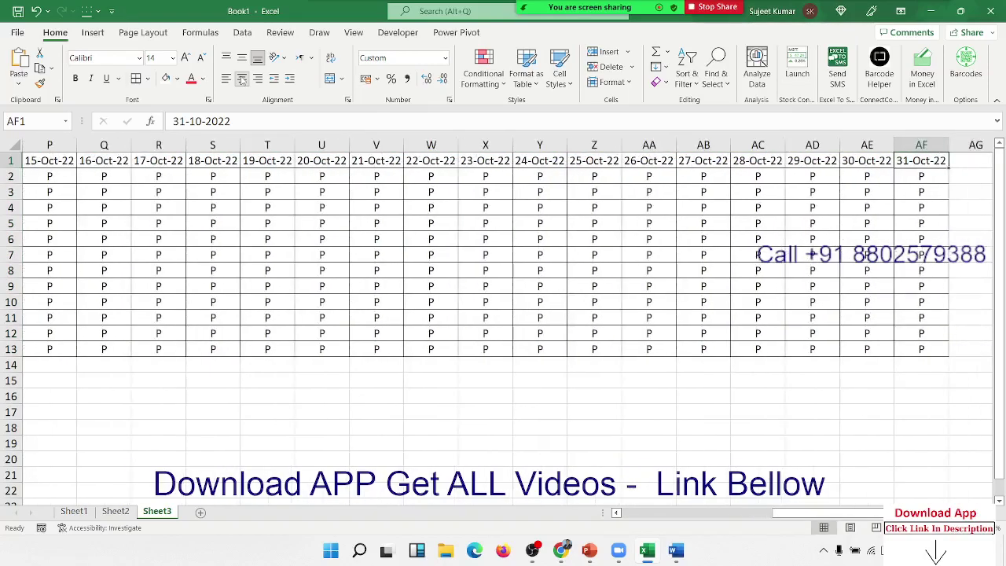
pyautogui.hotkey('ctrl', 'Left')
pyautogui.hotkey('ctrl', 'Down')
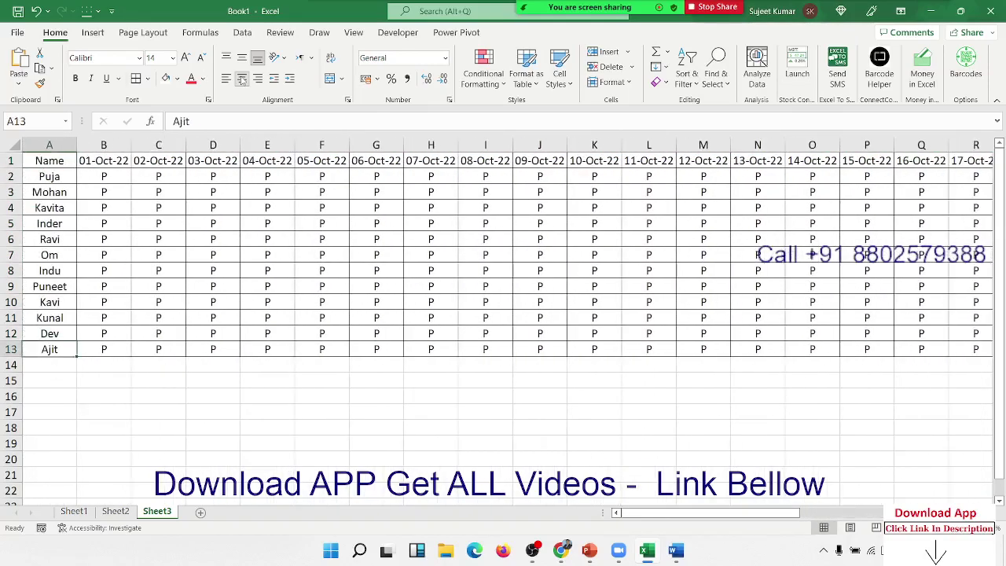
pyautogui.hotkey('ctrl', 'Right')
pyautogui.hotkey('ctrl', 'Up')
pyautogui.hotkey('ctrl', 'Left')
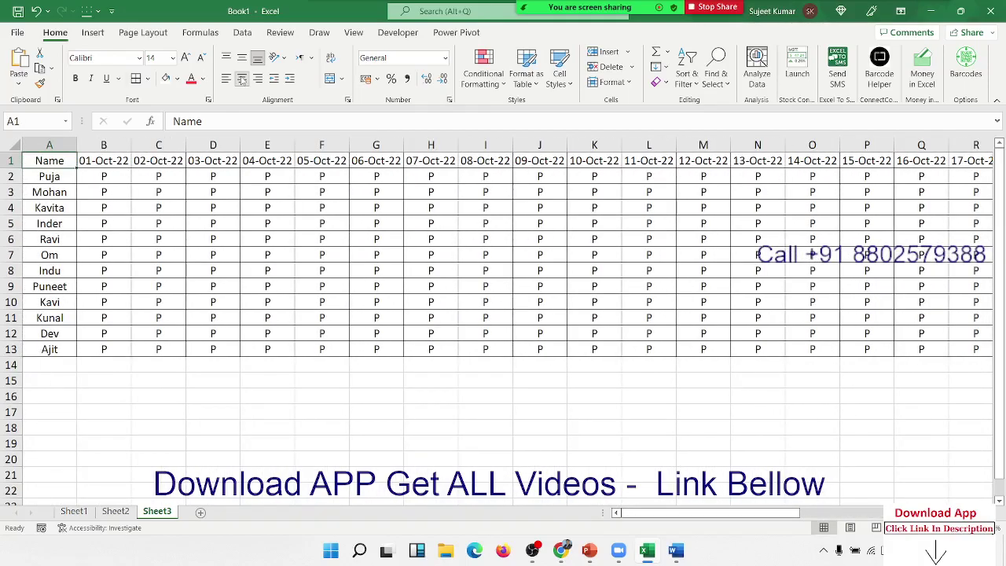
pyautogui.hotkey('ctrl', 'Right')
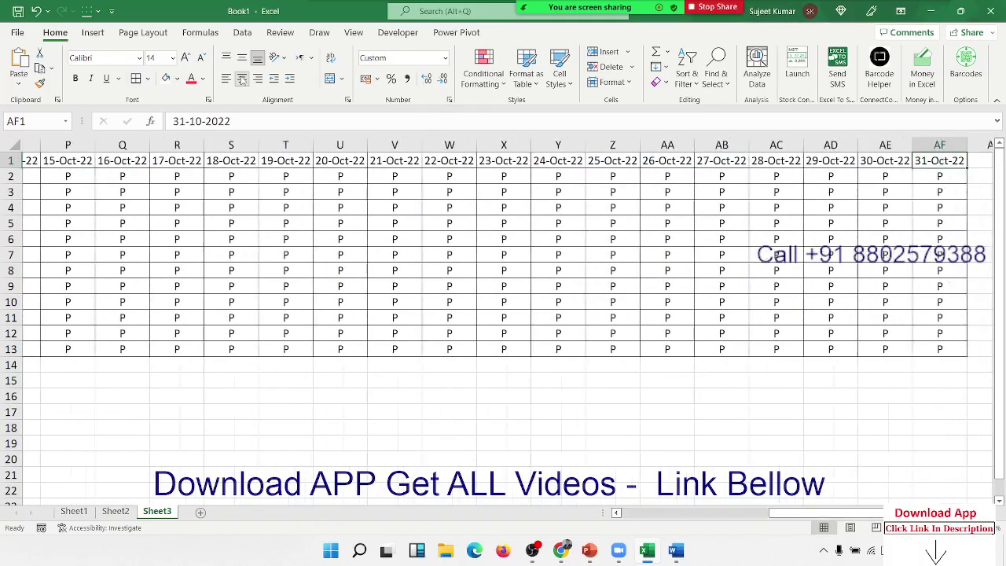
pyautogui.hotkey('ctrl', 'Left')
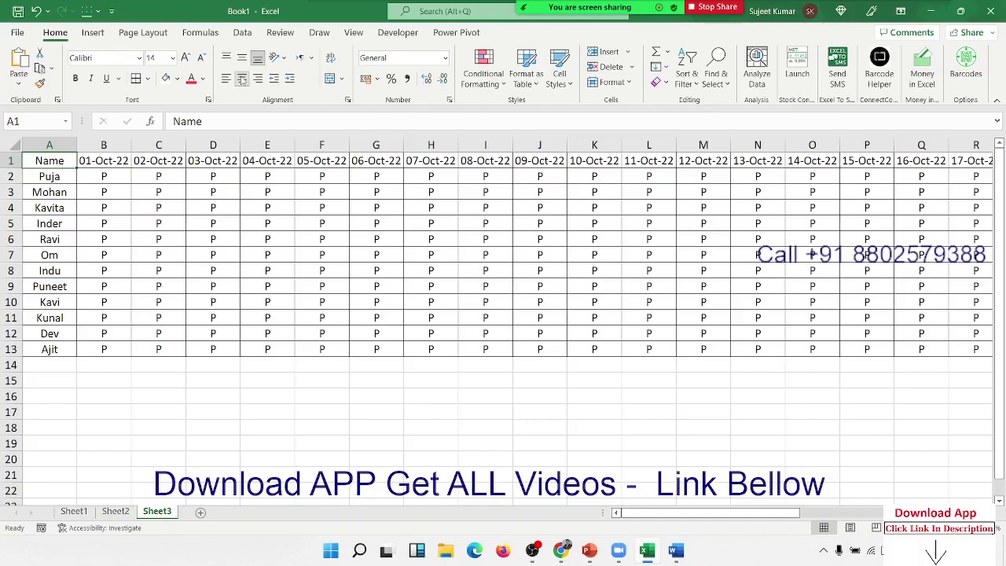
pyautogui.hotkey('ctrl', 'p')
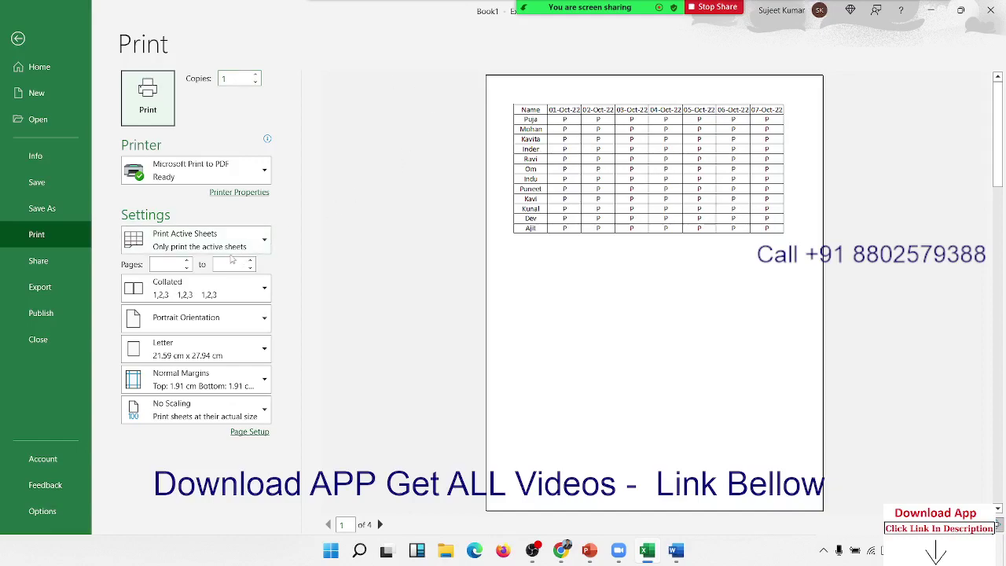
# - Switch the printout to Landscape with Narrow margins, fitting it on 3 pages
pyautogui.click(191, 322)
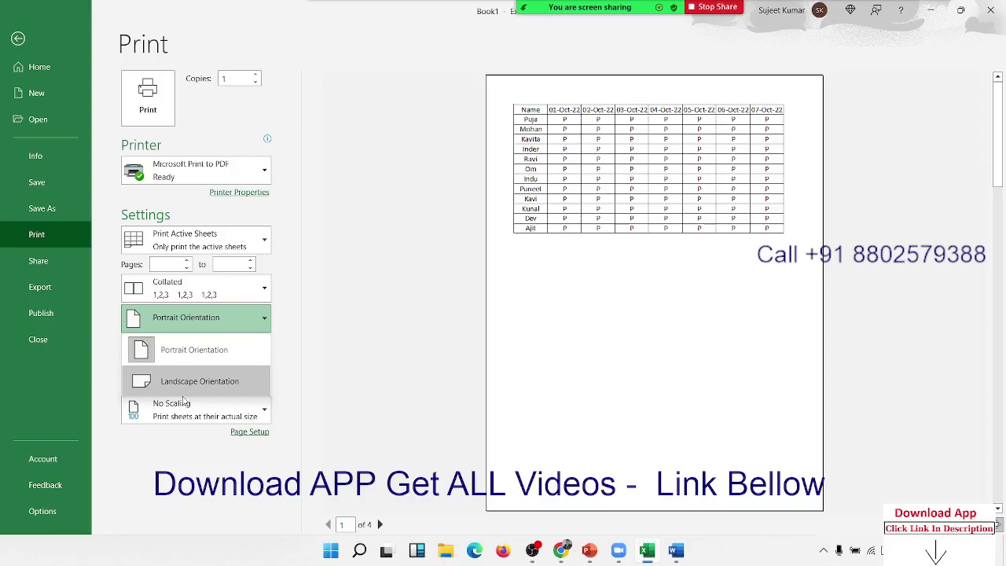
pyautogui.click(182, 396)
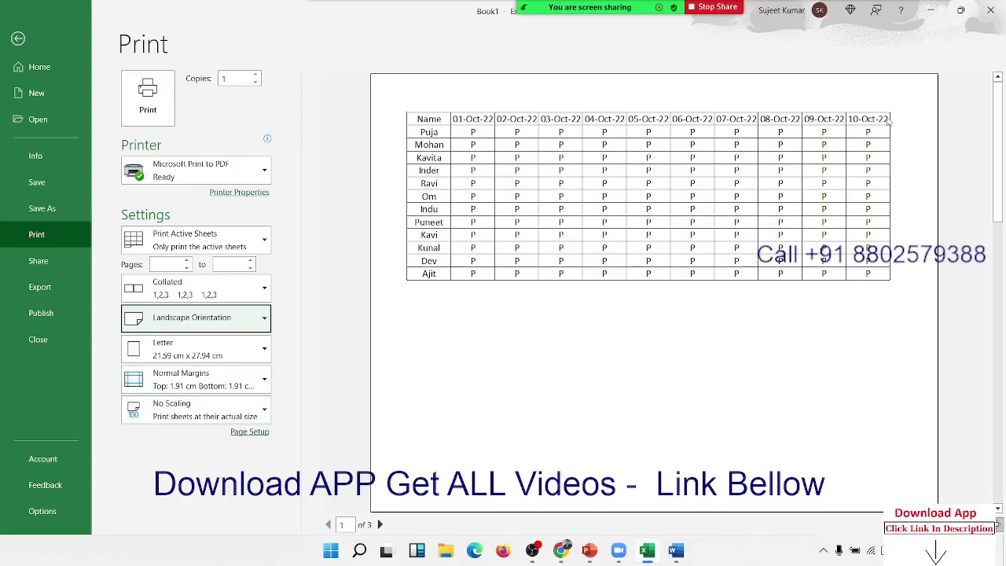
pyautogui.click(189, 392)
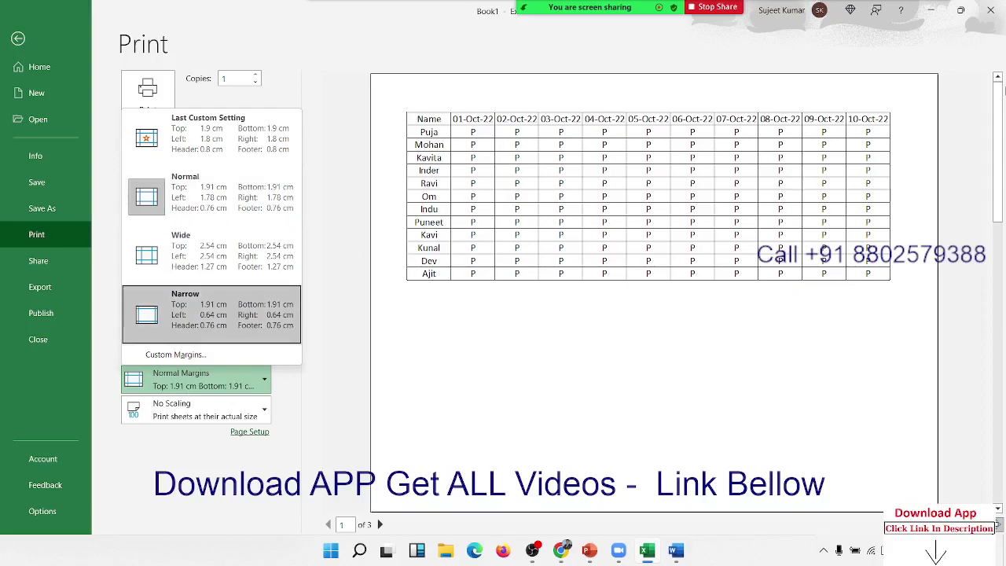
pyautogui.click(213, 323)
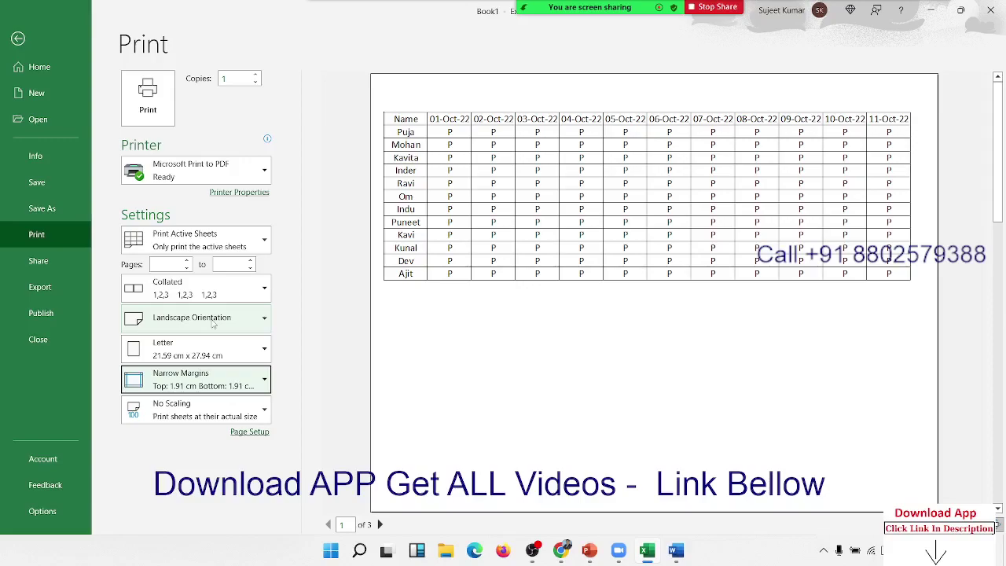
pyautogui.click(215, 409)
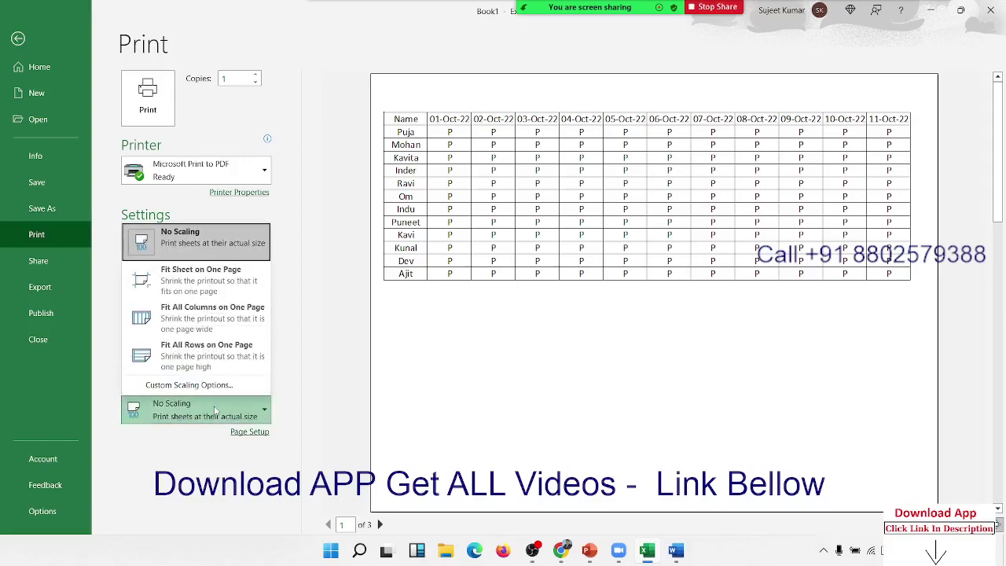
pyautogui.press('Escape')
pyautogui.click(209, 288)
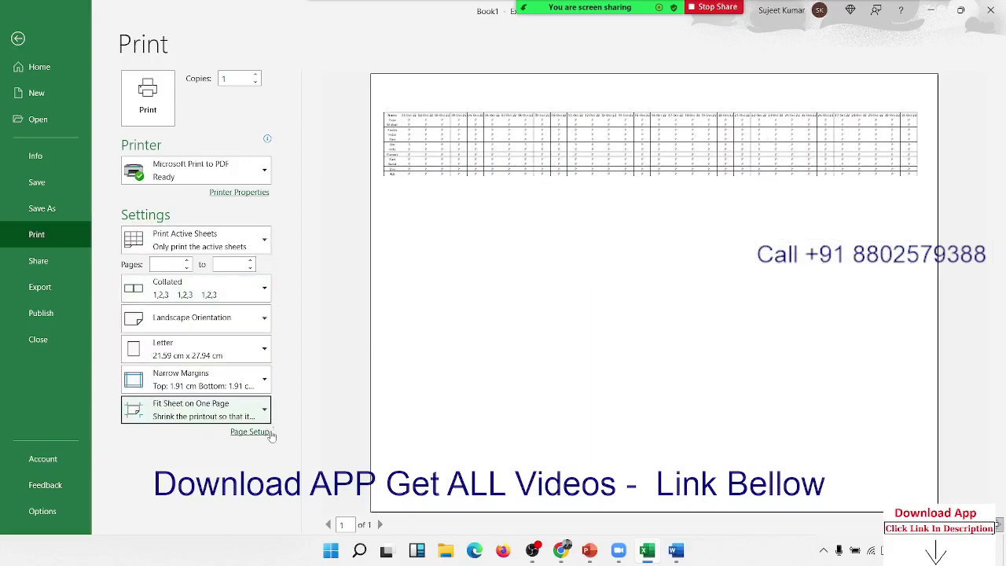
pyautogui.click(215, 416)
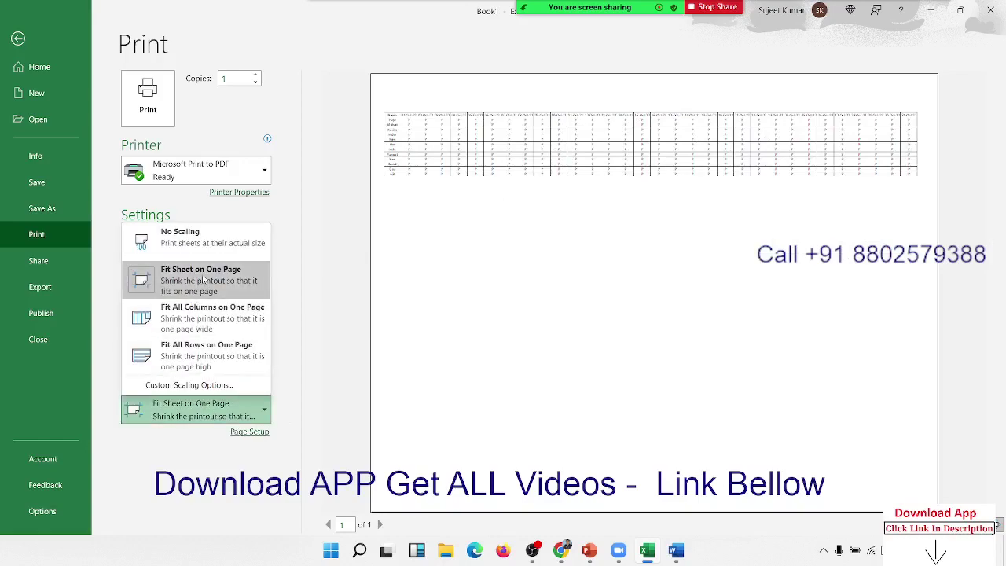
pyautogui.click(212, 244)
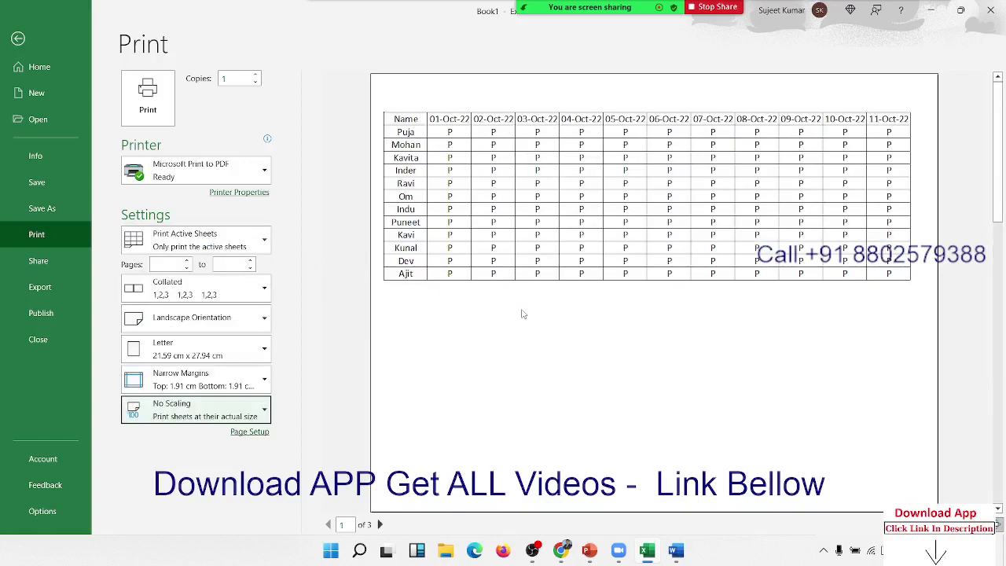
pyautogui.click(19, 39)
# - Rotate the A1:AF1 header text to run upward
pyautogui.click(245, 210)
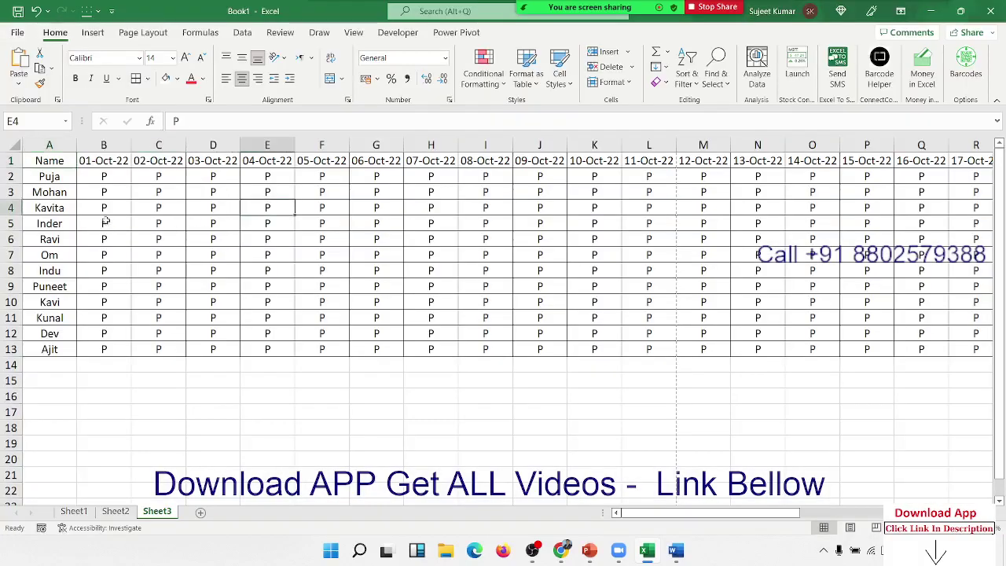
pyautogui.moveTo(101, 177); pyautogui.dragTo(101, 322)
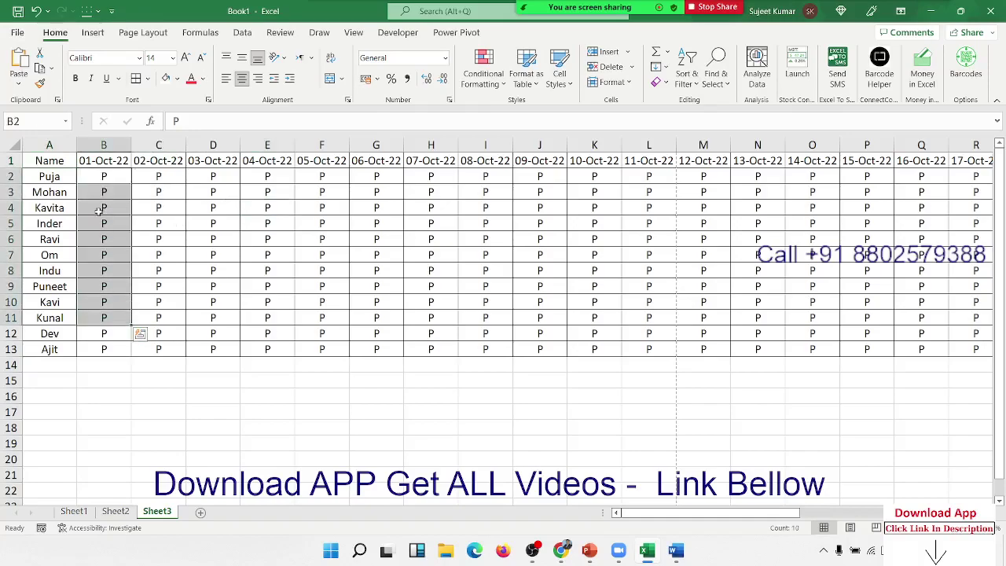
pyautogui.moveTo(103, 160); pyautogui.dragTo(720, 163)
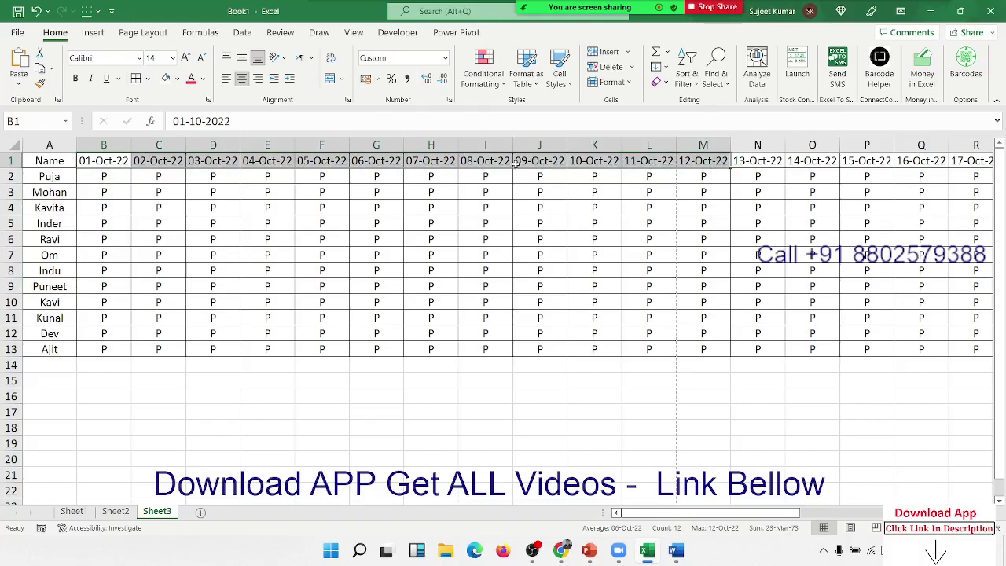
pyautogui.click(53, 161)
pyautogui.hotkey('ctrl', 'shift', 'Right')
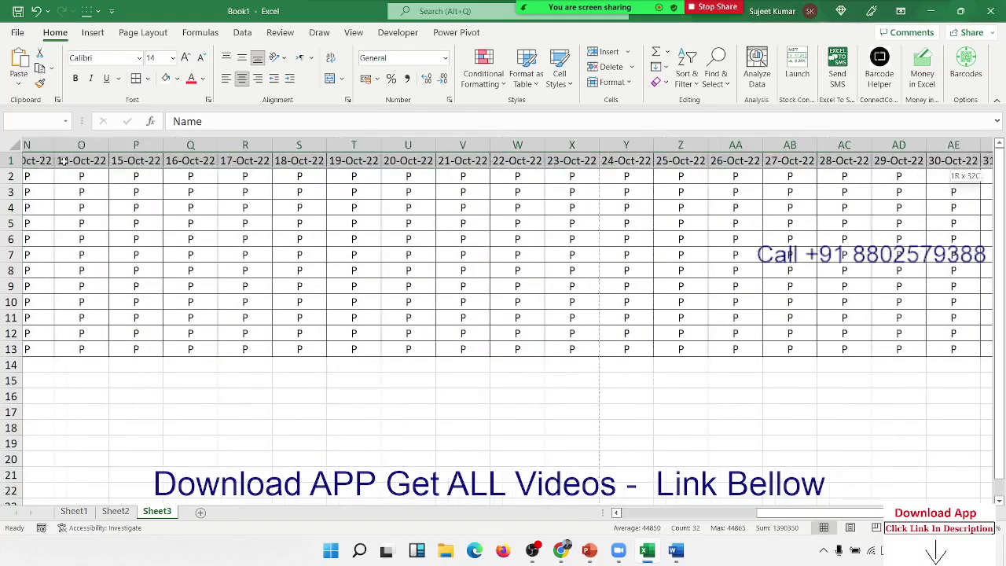
pyautogui.click(277, 57)
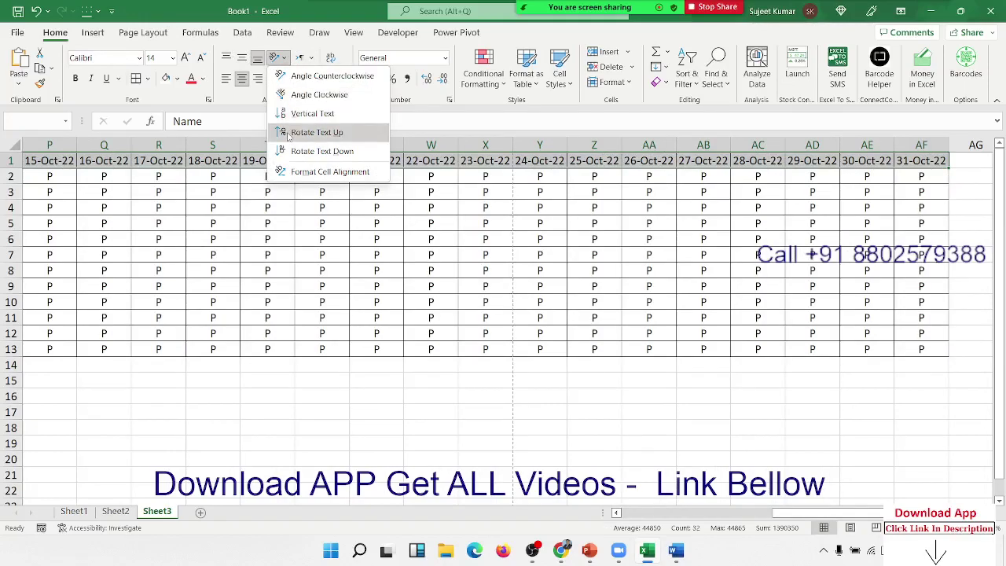
pyautogui.click(289, 134)
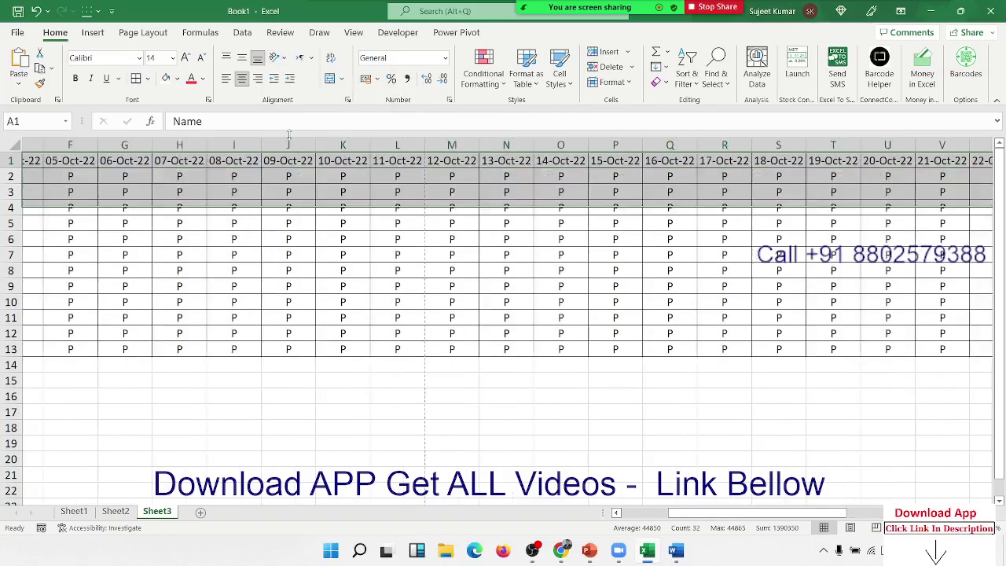
# - Auto-fit every column so all 31 October days fit on screen
pyautogui.click(200, 266)
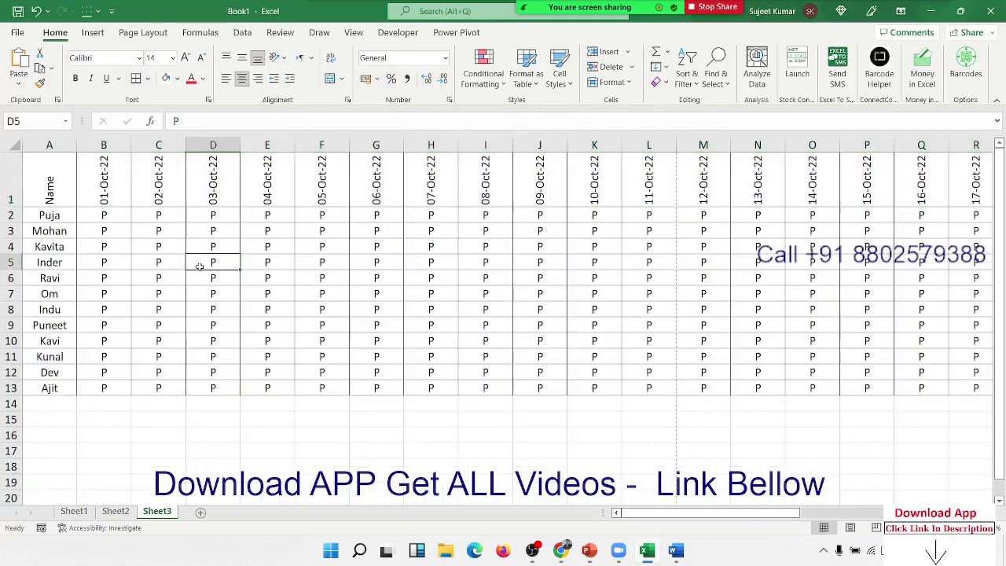
pyautogui.click(11, 145)
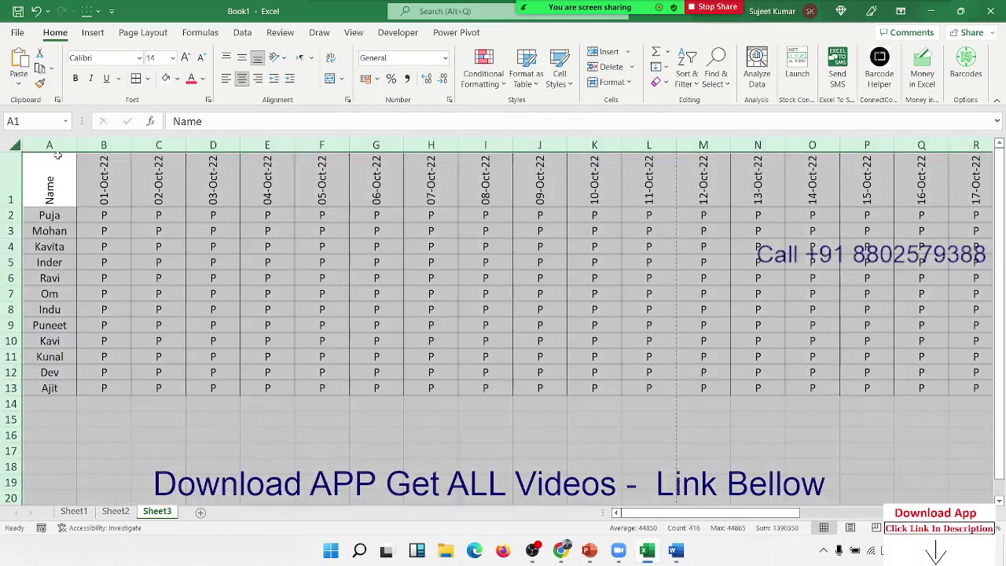
pyautogui.doubleClick(242, 148)
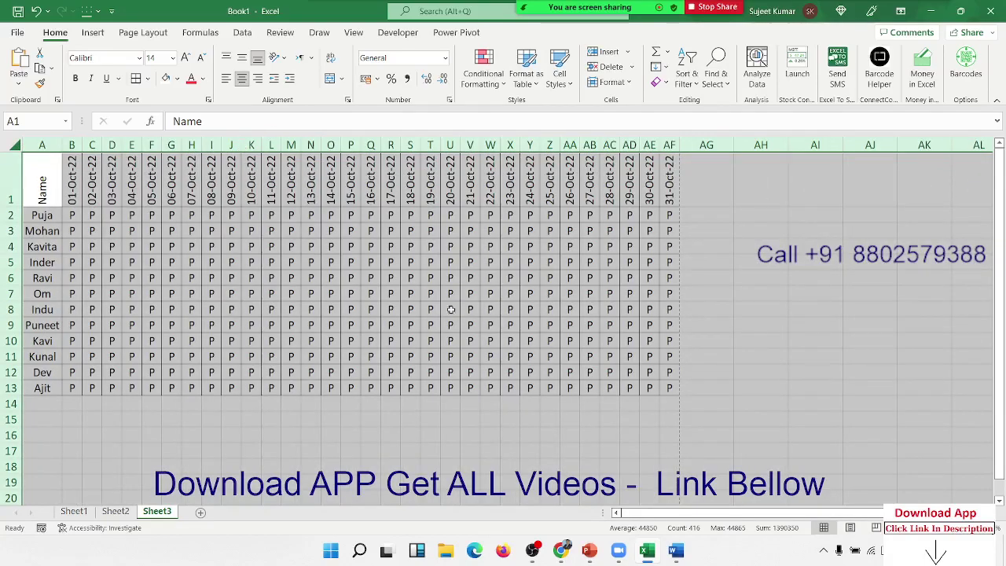
pyautogui.click(485, 282)
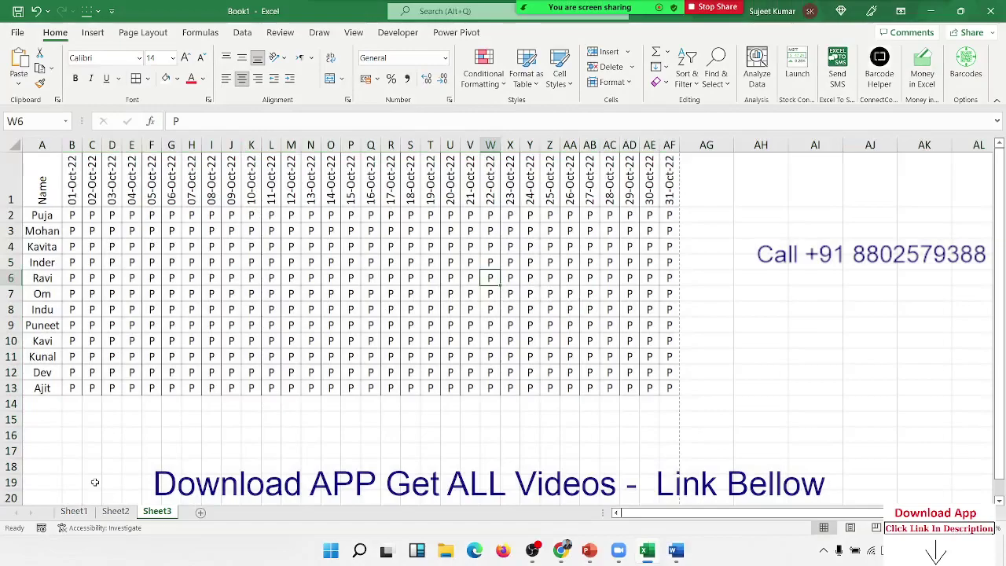
# - Preview the print, undo the column auto-fit, then auto-fit all columns again
pyautogui.hotkey('ctrl', 'p')
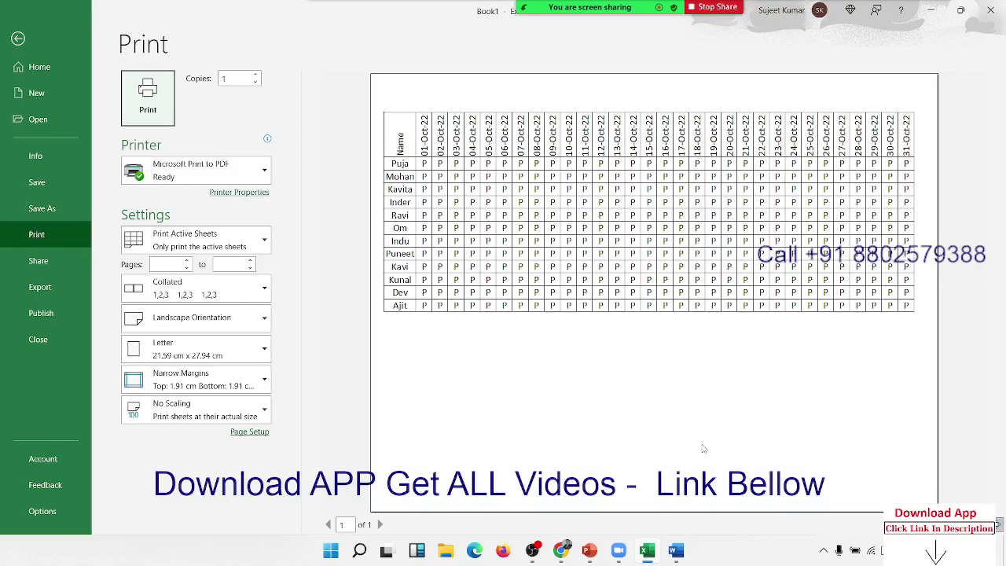
pyautogui.press('Escape')
pyautogui.hotkey('ctrl', 'z')
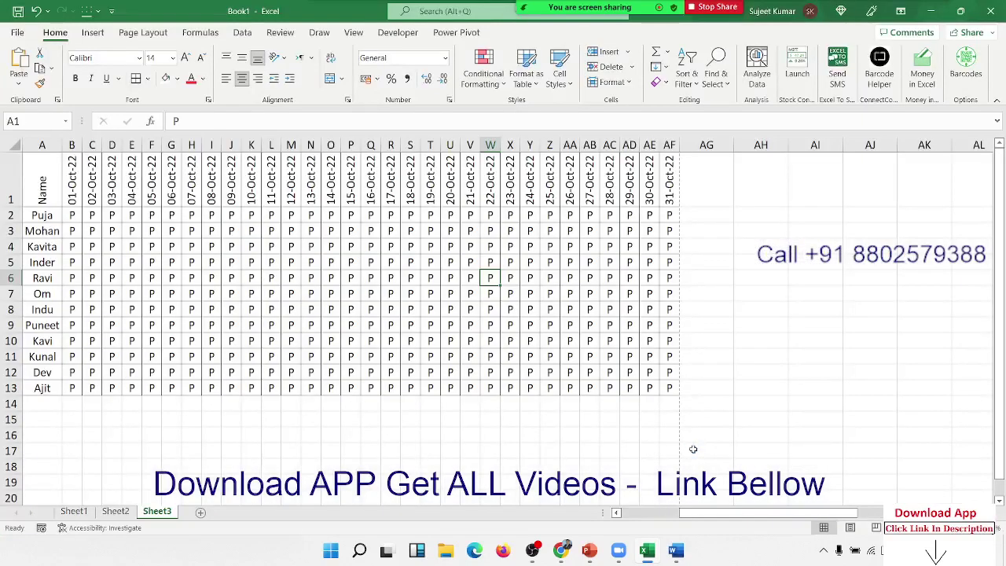
pyautogui.click(376, 308)
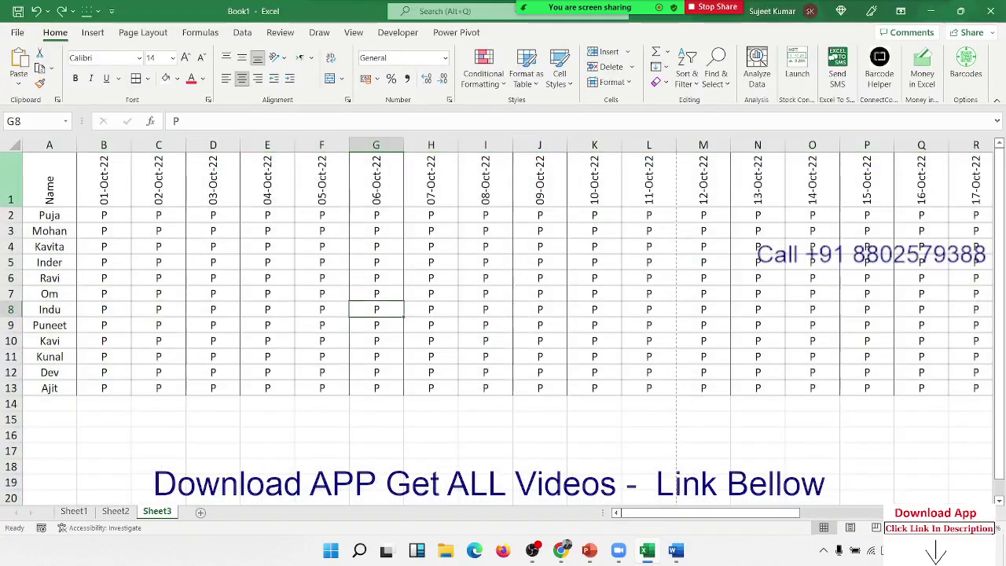
pyautogui.click(13, 146)
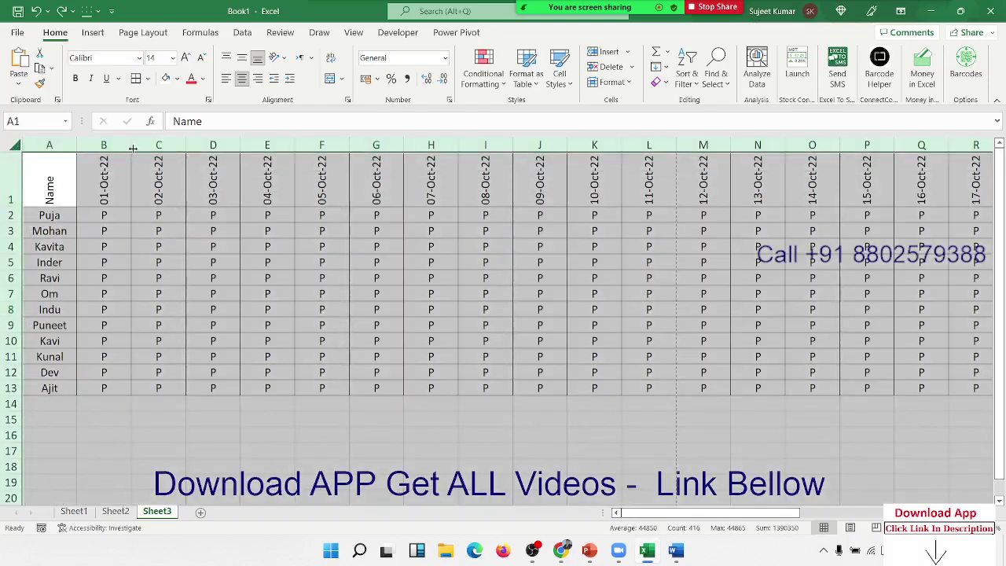
pyautogui.doubleClick(133, 148)
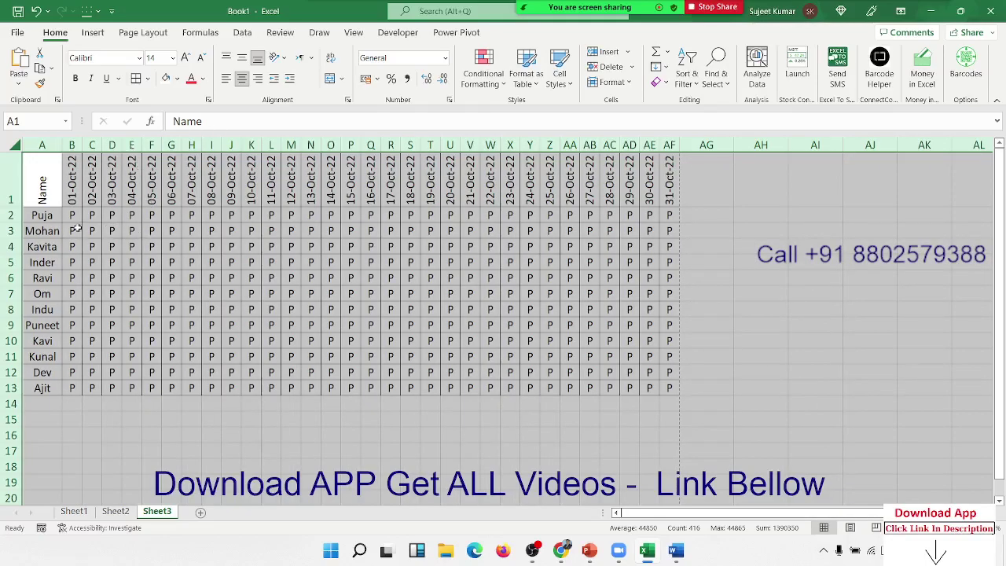
pyautogui.moveTo(75, 169); pyautogui.dragTo(71, 384)
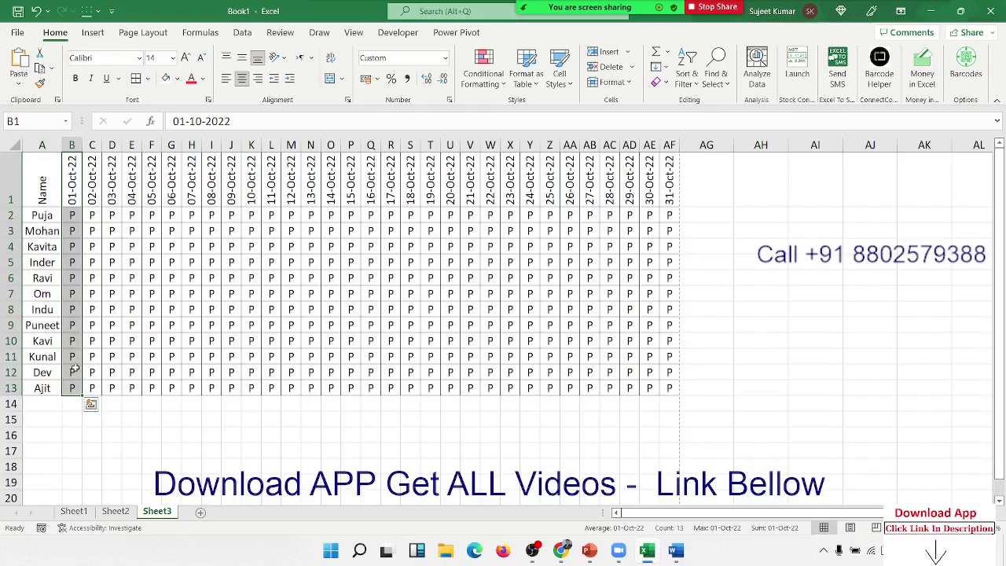
# - Review the one-page landscape print preview of the October register, then select G5
pyautogui.hotkey('ctrl', 'p')
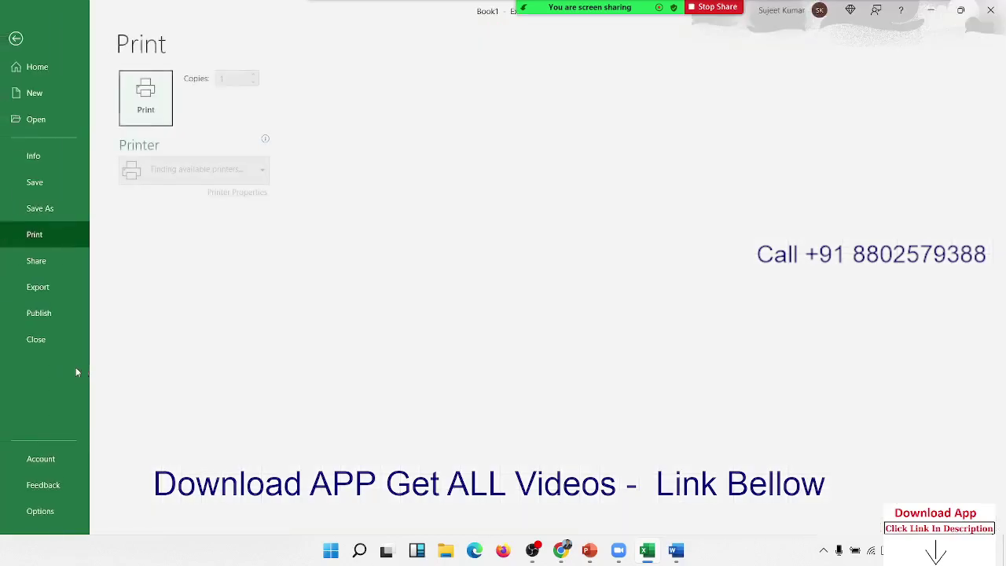
pyautogui.press('Escape')
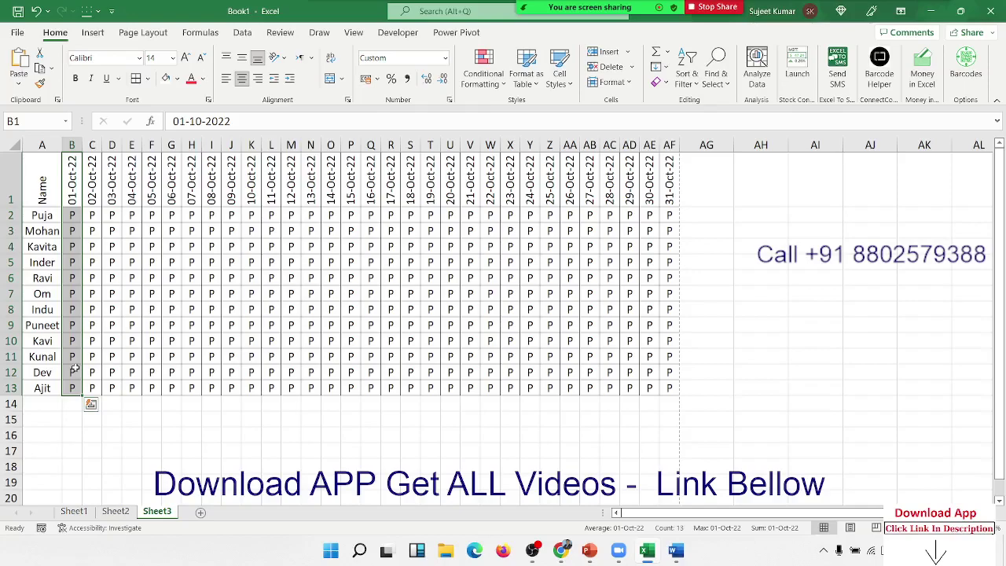
pyautogui.hotkey('ctrl', 'p')
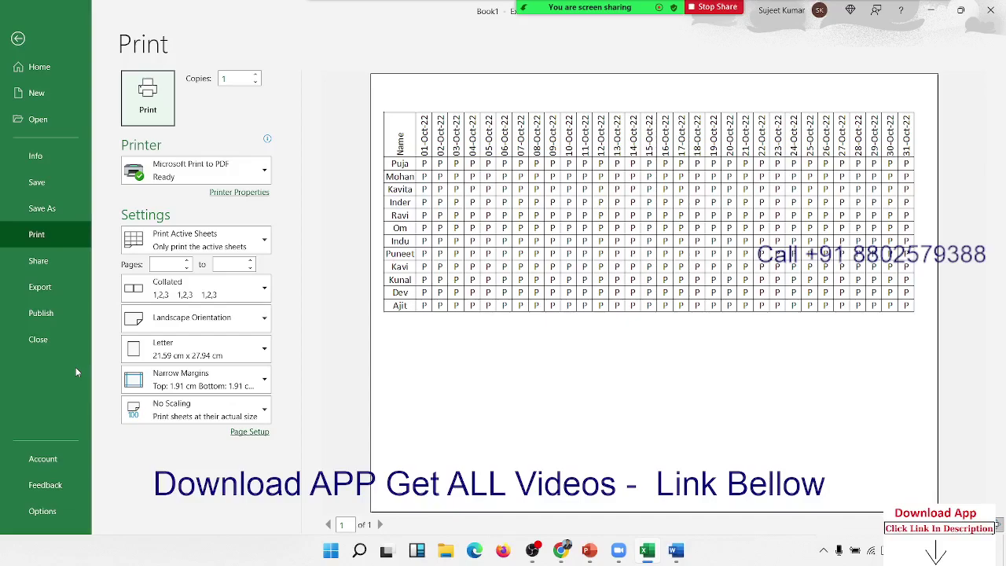
pyautogui.press('Escape')
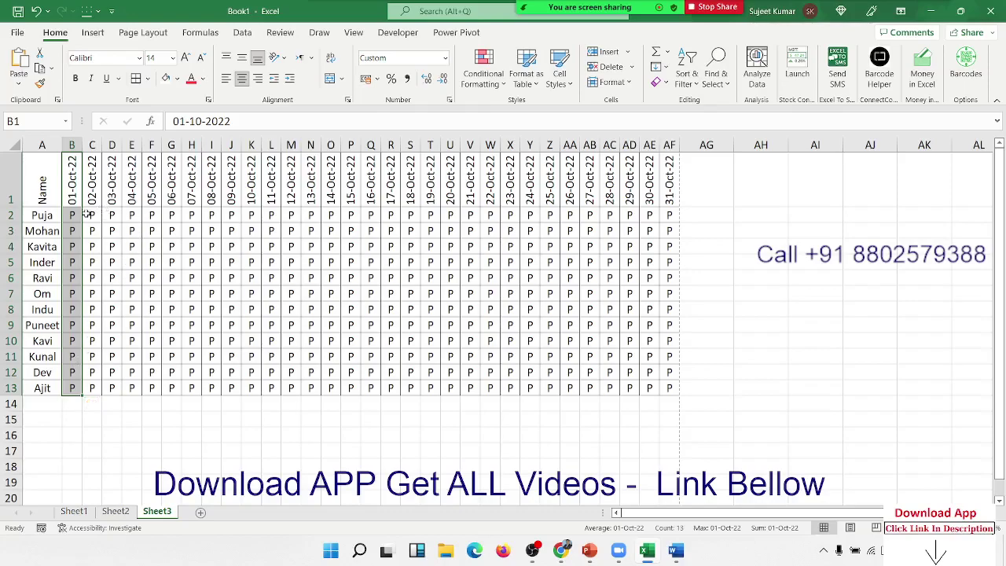
pyautogui.click(172, 262)
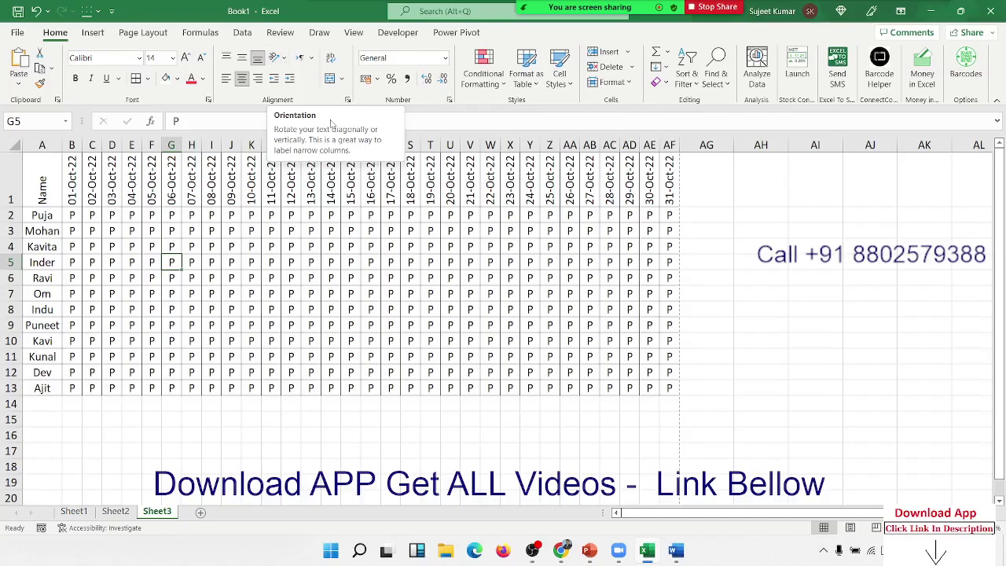
pyautogui.click(348, 103)
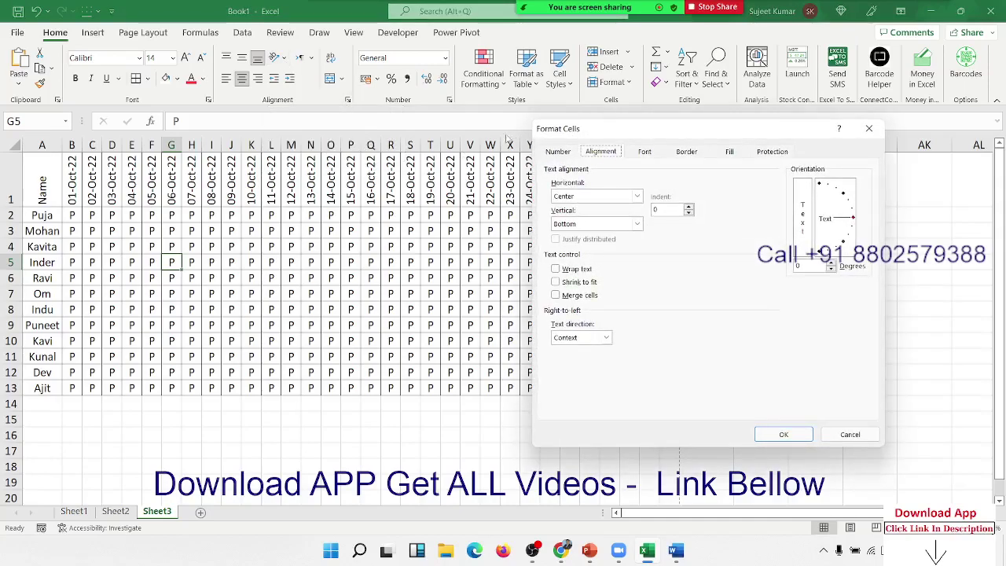
pyautogui.moveTo(566, 132); pyautogui.dragTo(252, 92)
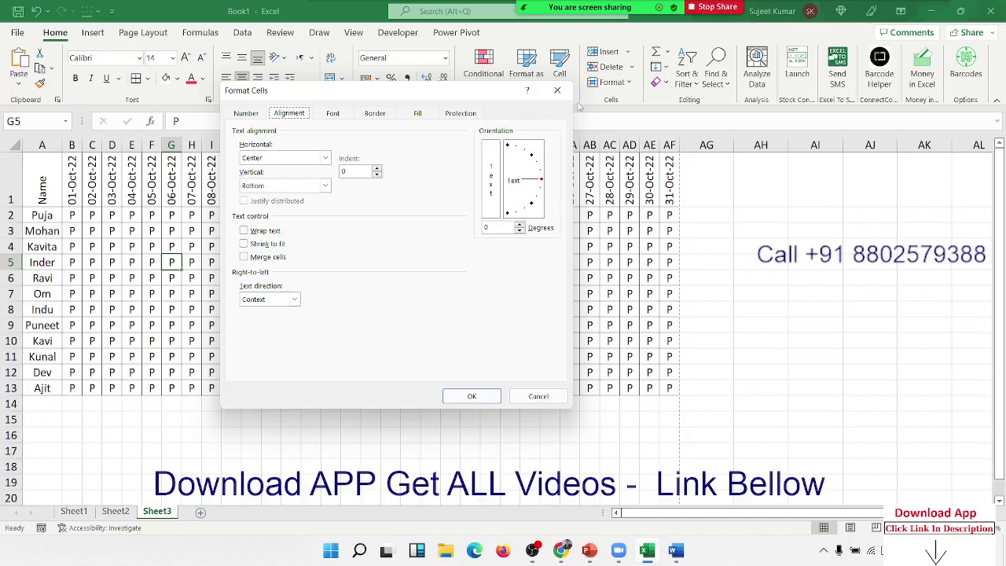
pyautogui.click(560, 96)
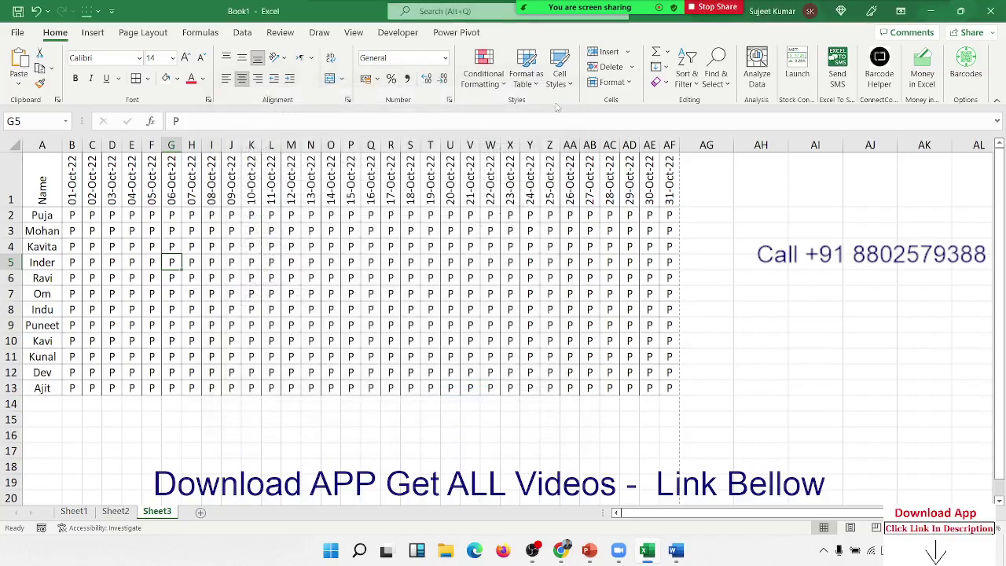
pyautogui.click(266, 342)
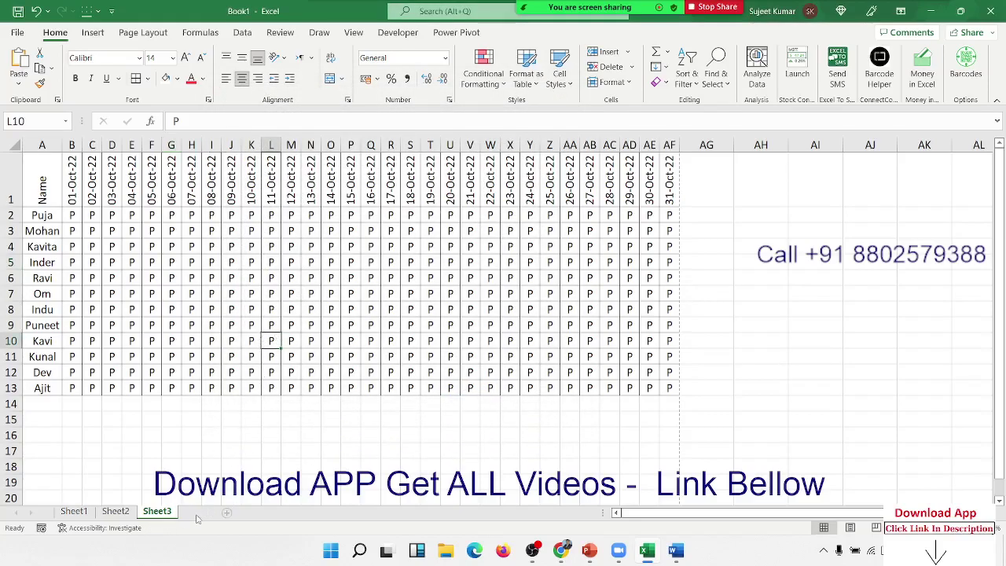
# - Add a new sheet and try Merge & Center on C3:G12, then undo it
pyautogui.click(200, 513)
pyautogui.moveTo(184, 196); pyautogui.dragTo(386, 340)
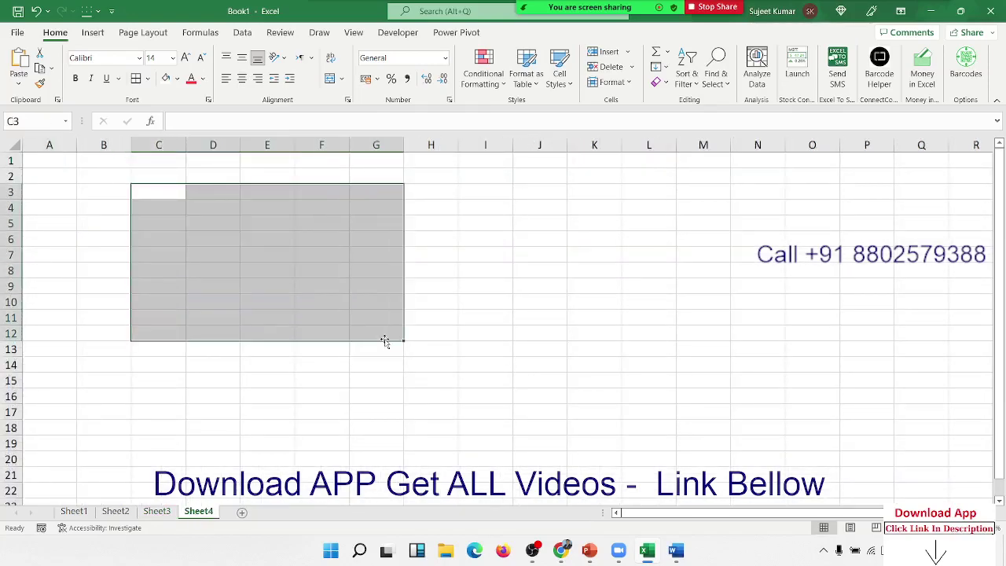
pyautogui.click(329, 78)
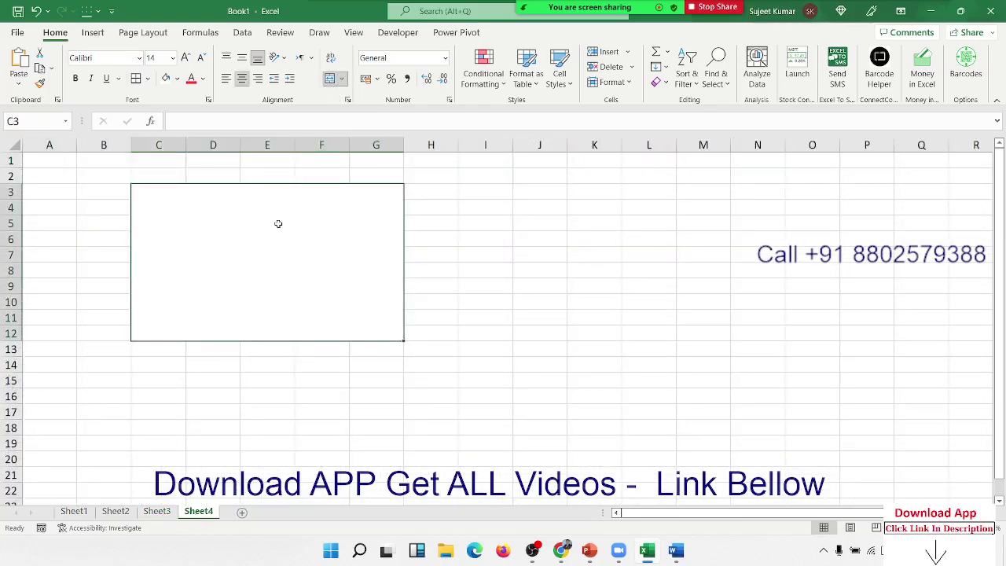
pyautogui.click(330, 78)
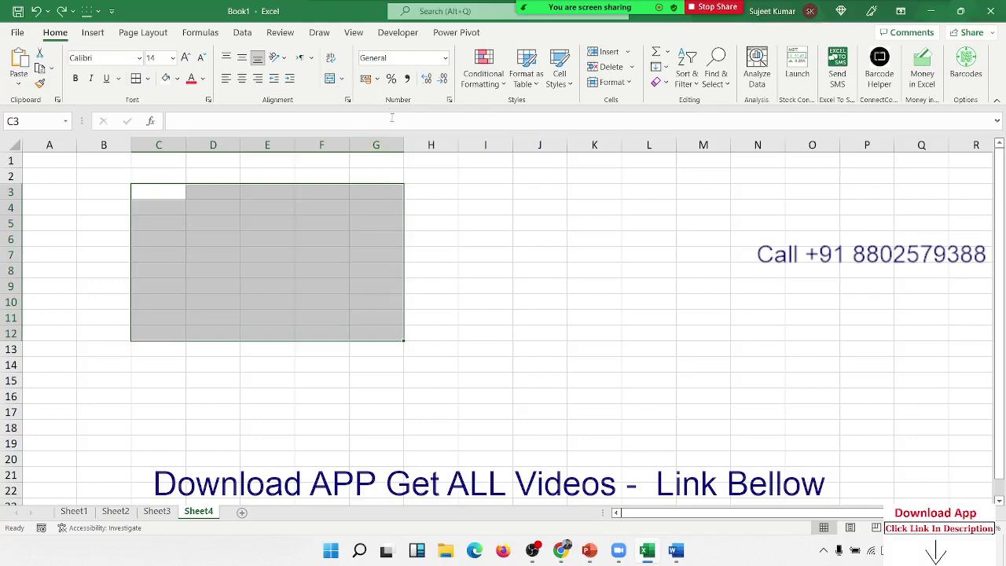
# - Apply Merge Across to C3:G12 and step through the merged rows
pyautogui.click(341, 79)
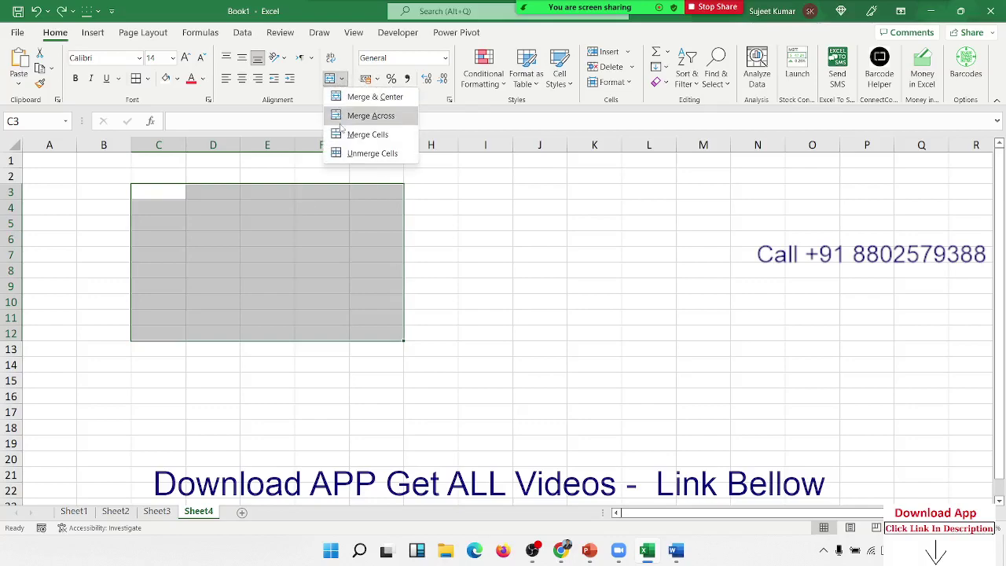
pyautogui.click(345, 119)
pyautogui.click(219, 193)
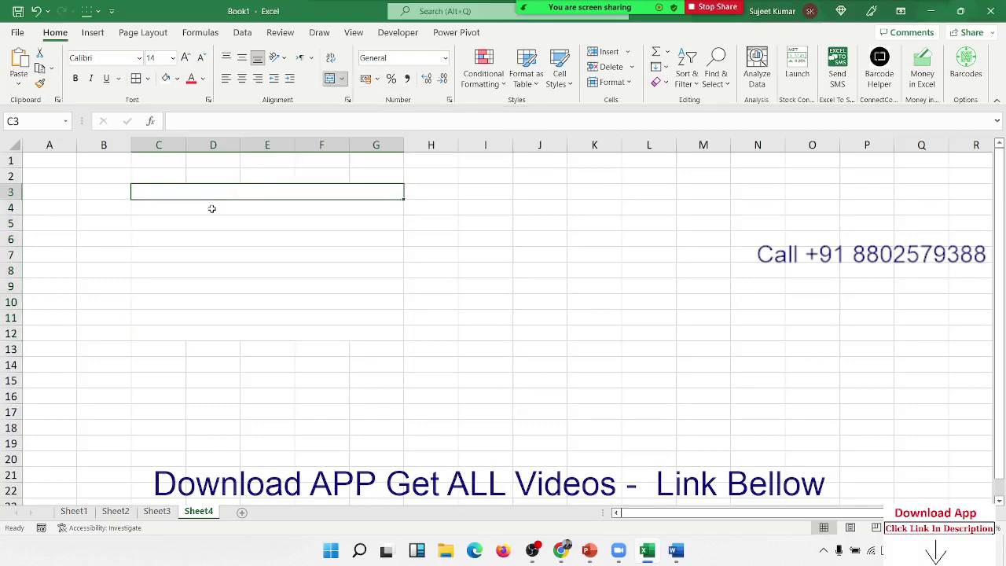
pyautogui.click(212, 211)
pyautogui.click(211, 226)
pyautogui.click(210, 247)
pyautogui.click(221, 282)
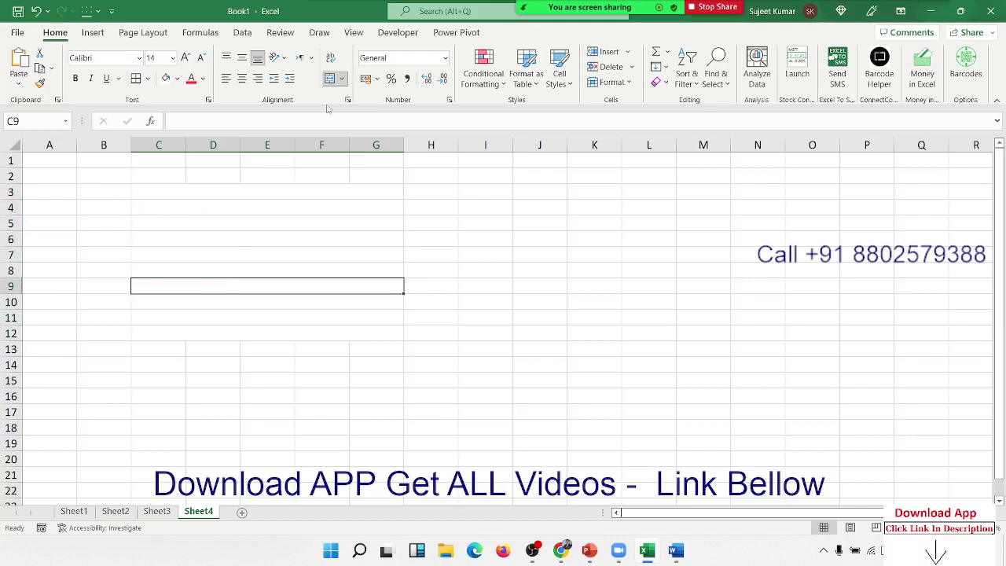
# - Unmerge Sheet4's C3:G12 block into separate cells, then return to the Sheet3 attendance register
pyautogui.click(343, 80)
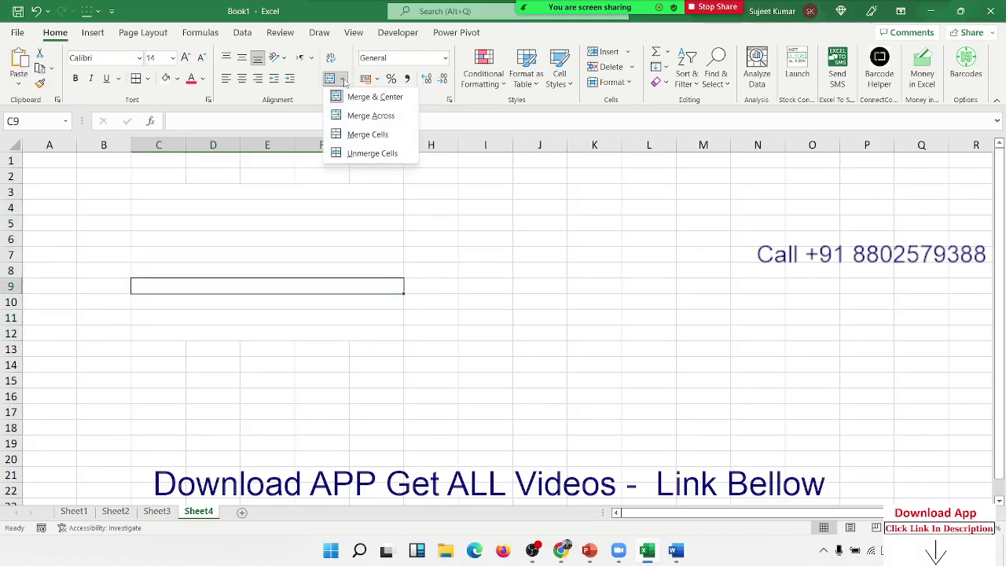
pyautogui.click(210, 195)
pyautogui.click(212, 196)
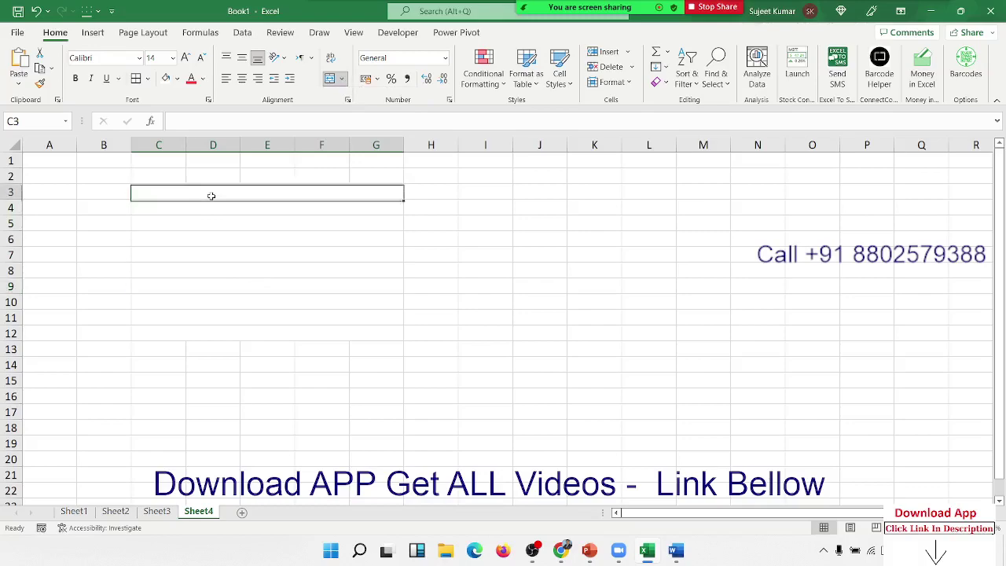
pyautogui.moveTo(211, 196); pyautogui.dragTo(207, 332)
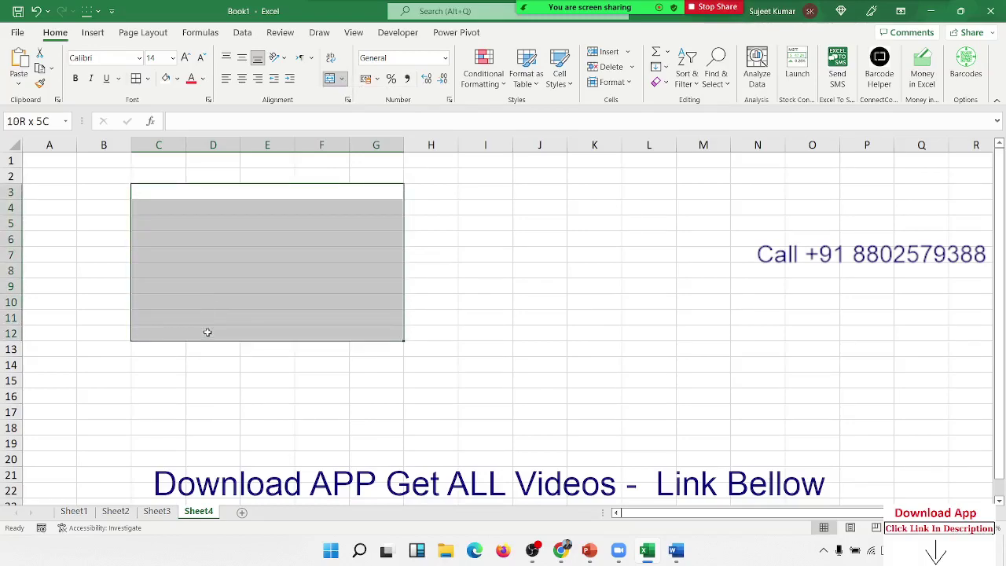
pyautogui.click(329, 80)
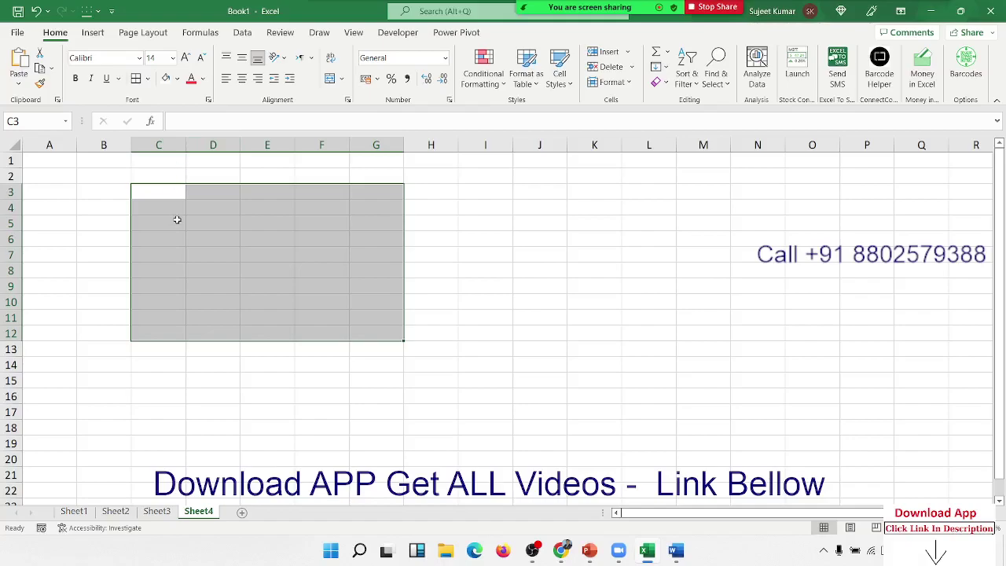
pyautogui.click(176, 196)
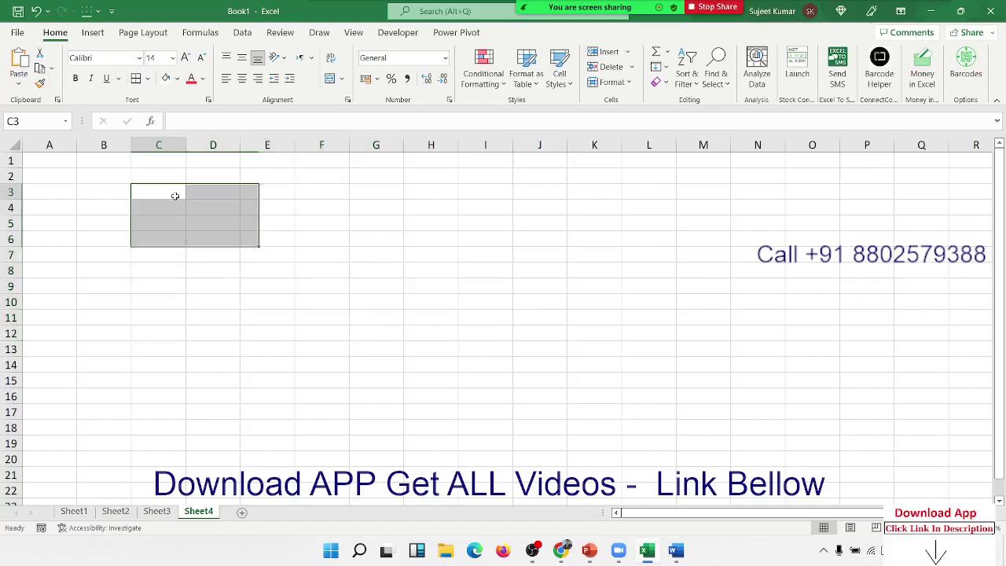
pyautogui.click(156, 512)
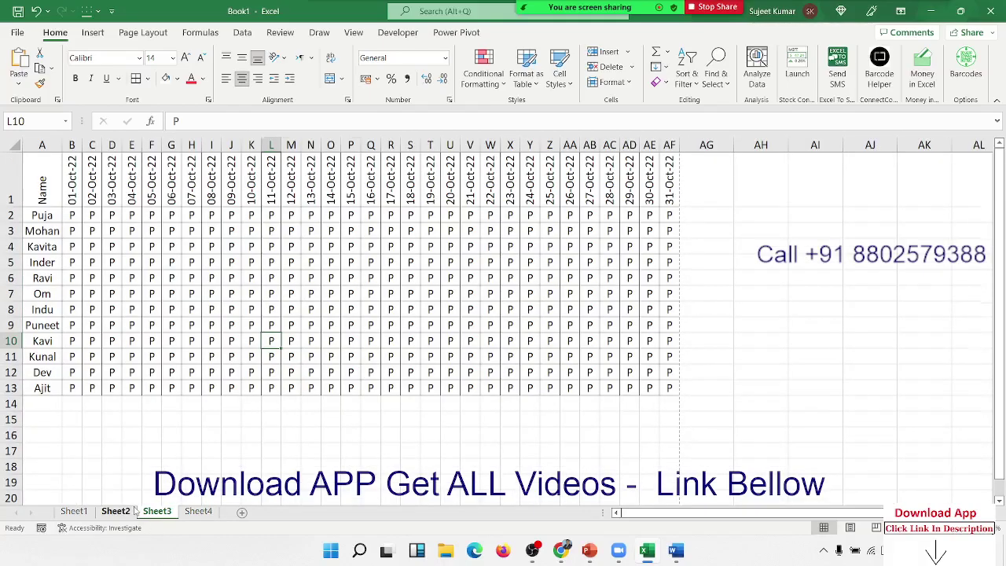
pyautogui.click(129, 511)
pyautogui.click(93, 511)
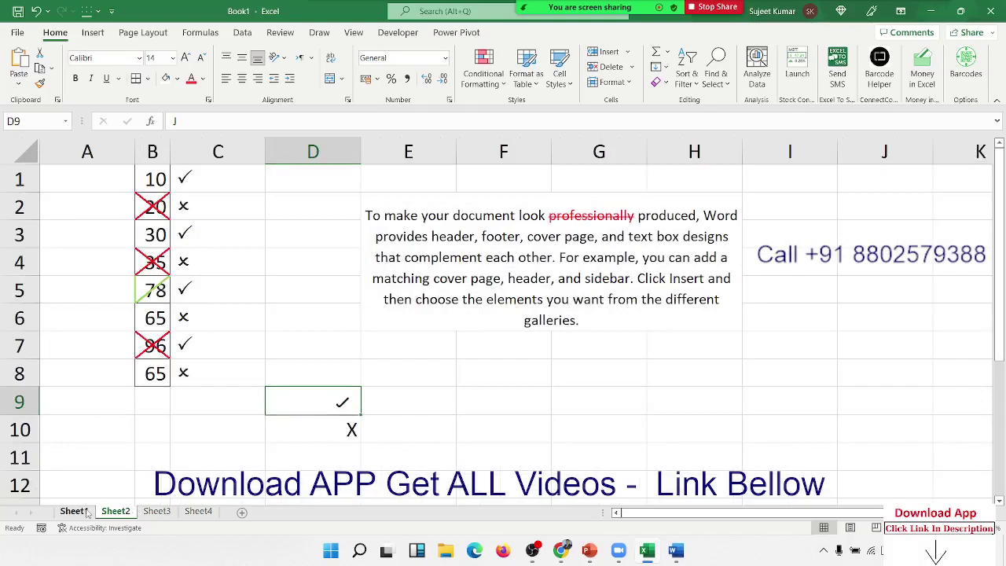
pyautogui.click(122, 512)
pyautogui.click(161, 512)
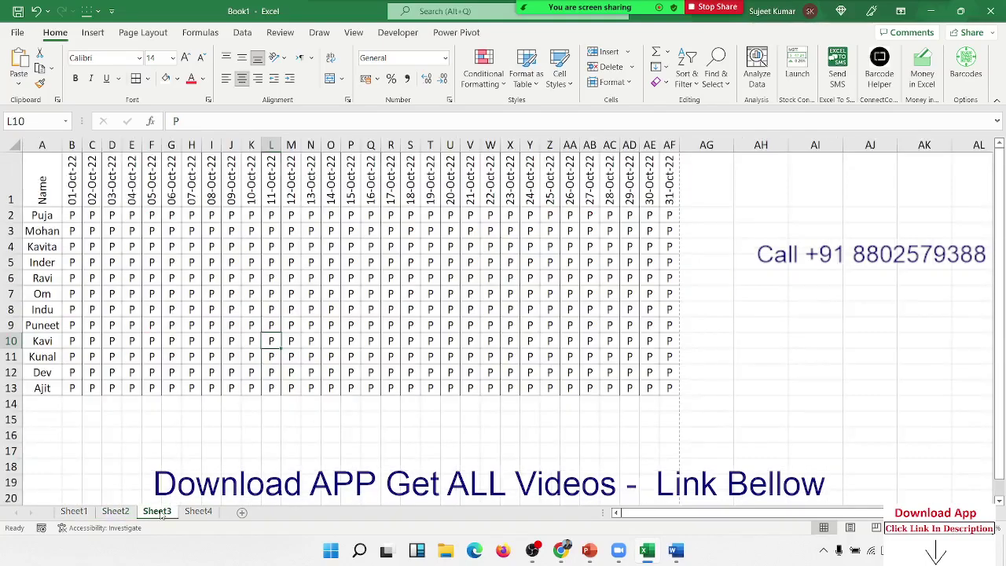
pyautogui.click(189, 512)
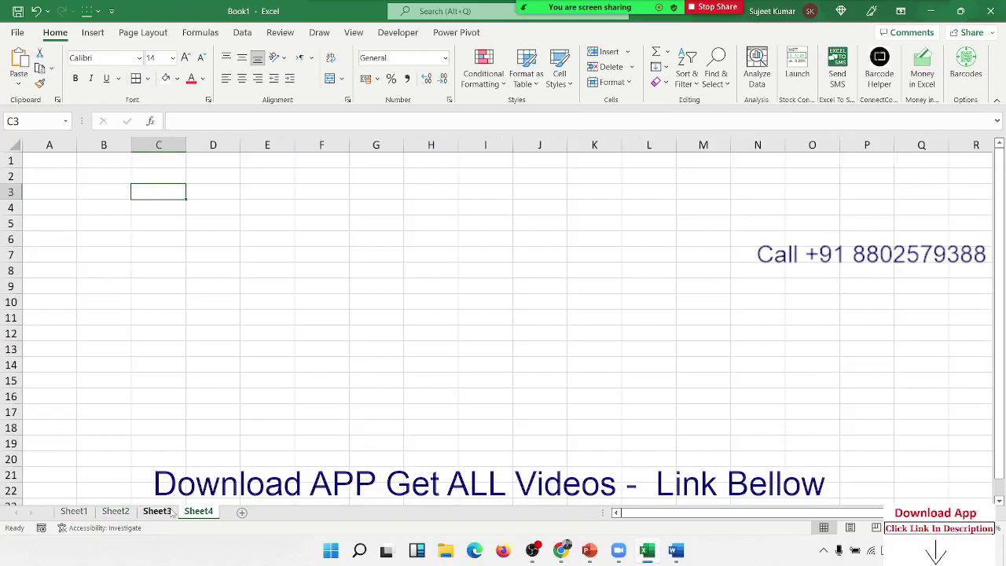
pyautogui.click(167, 512)
pyautogui.click(189, 512)
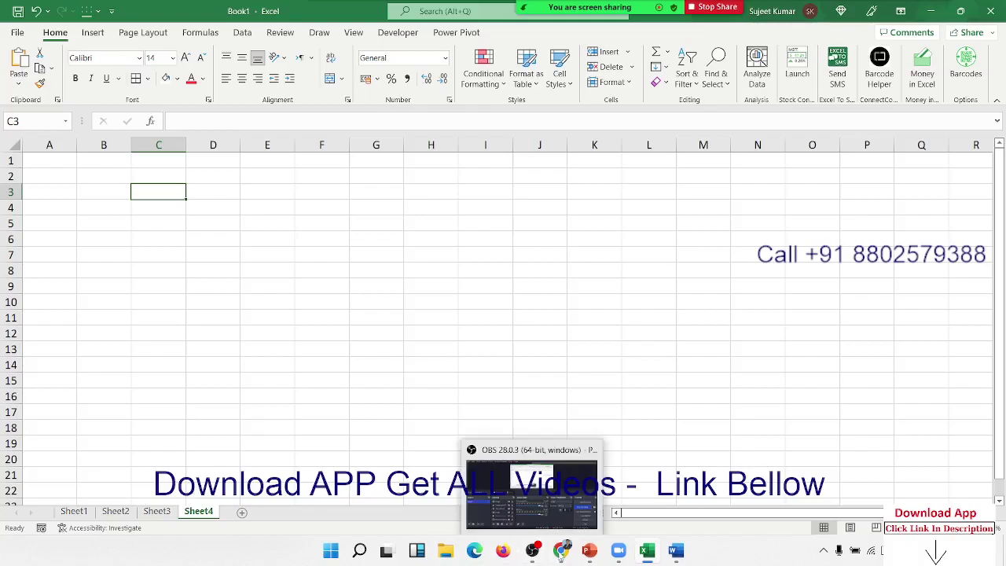
pyautogui.moveTo(563, 546)
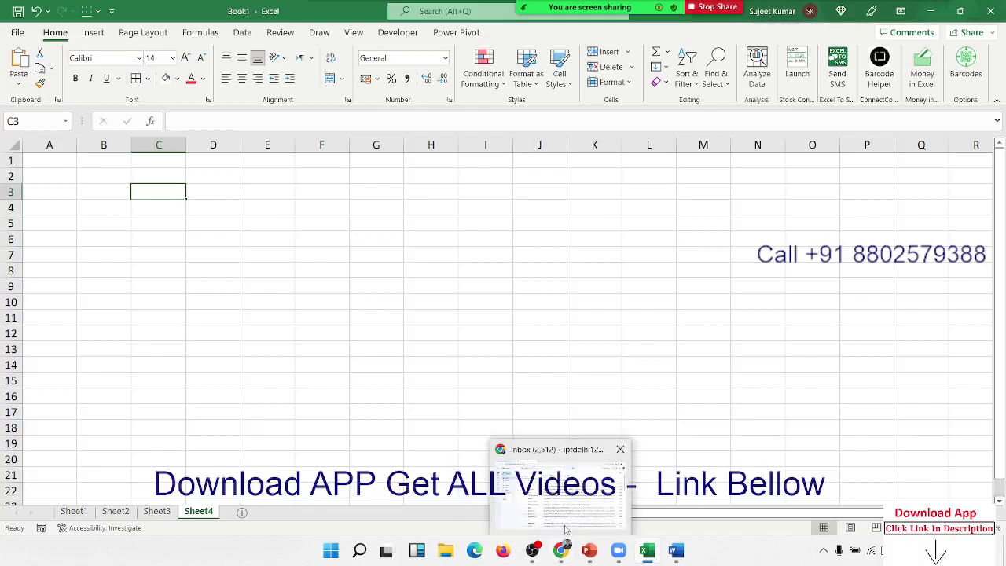
# - In a new Chrome tab, go to google.com and search for 'form'
pyautogui.click(566, 528)
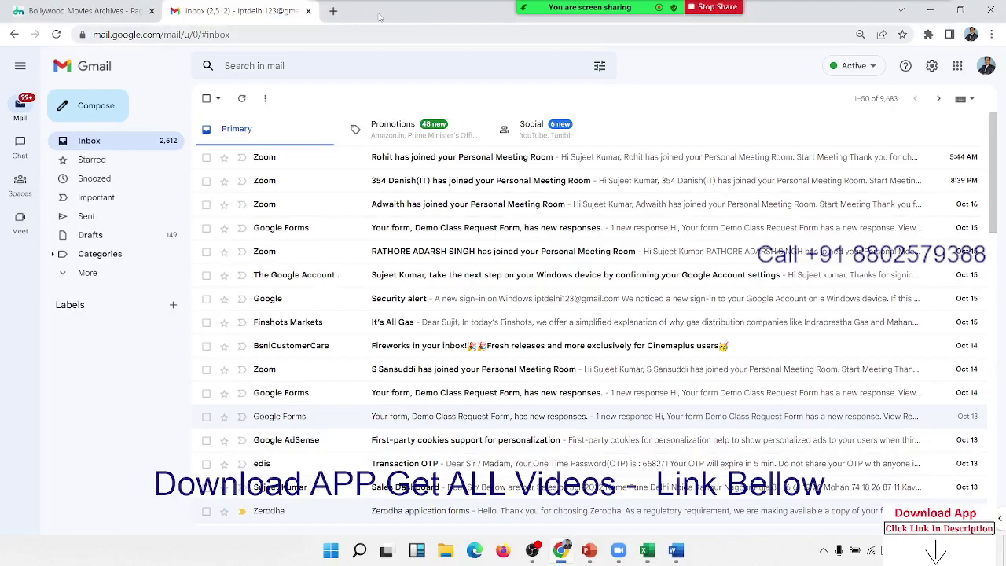
pyautogui.click(333, 11)
pyautogui.write('google.com')
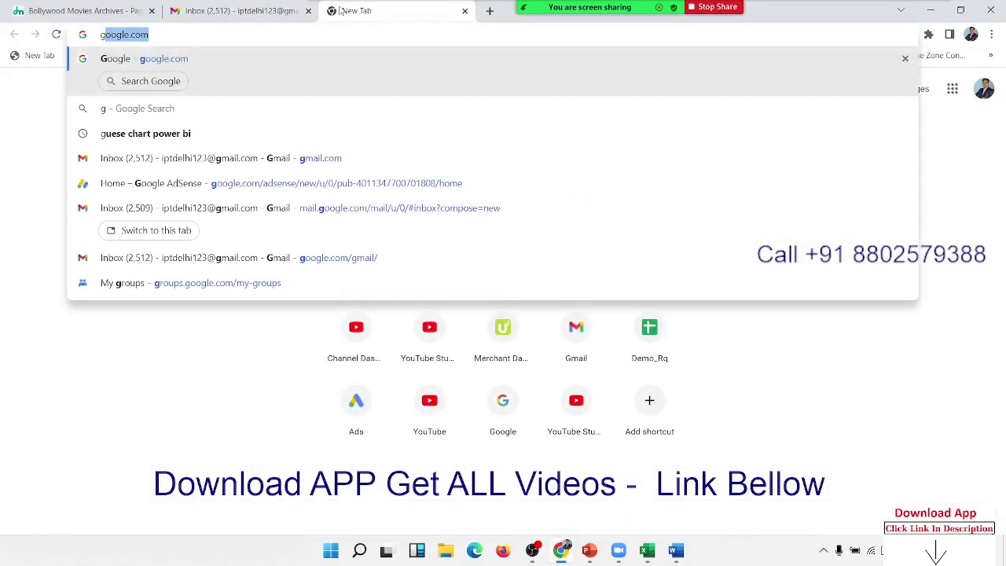
pyautogui.press('Return')
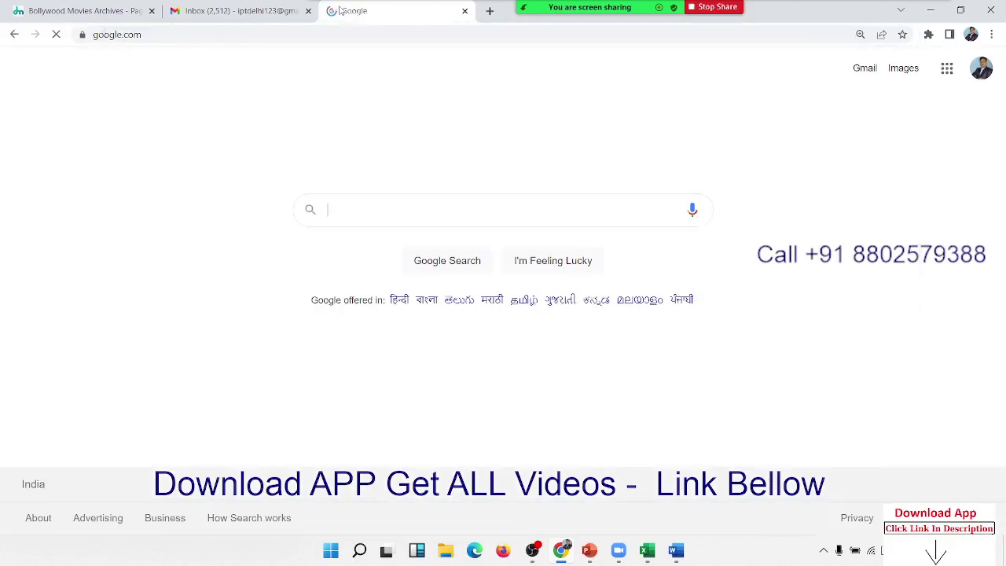
pyautogui.write('fo')
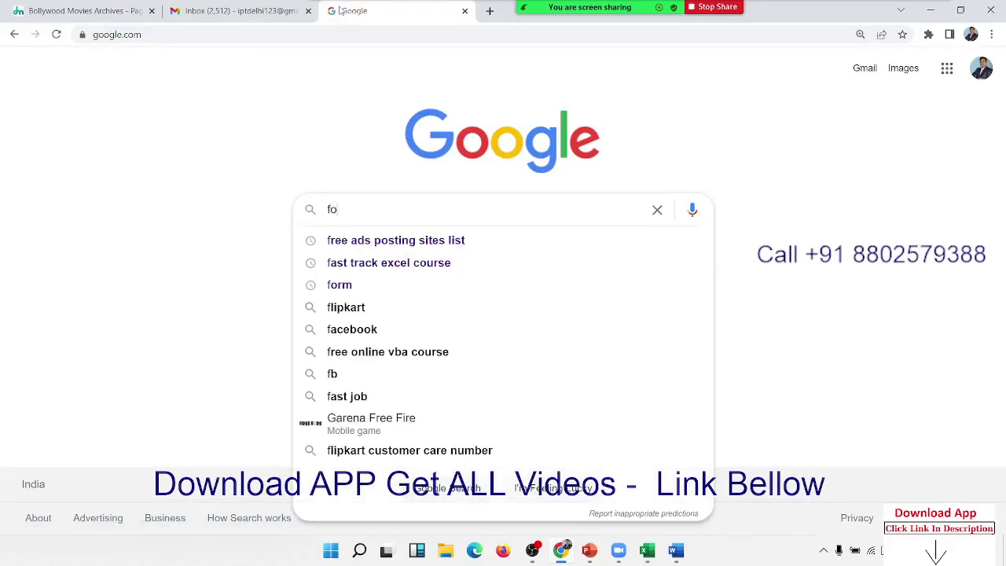
pyautogui.write('rm')
pyautogui.press('Return')
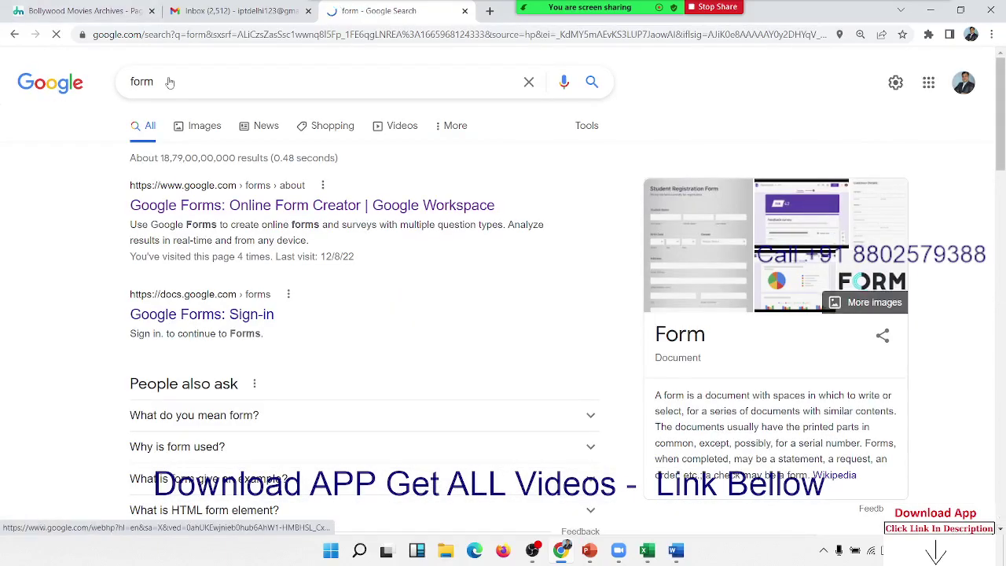
# - Browse the Google Images results for 'form', then minimize Chrome to return to Excel
pyautogui.click(205, 132)
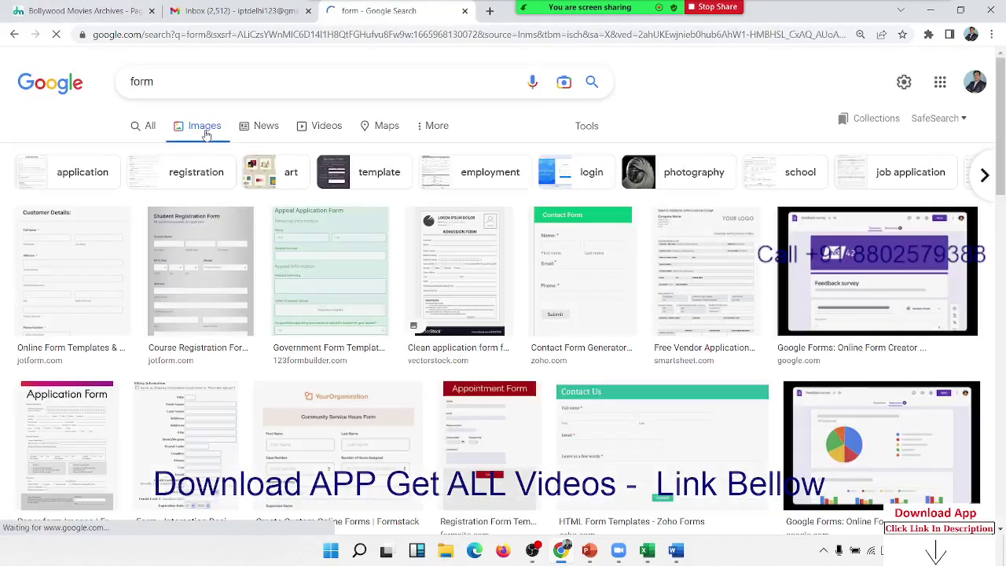
pyautogui.scroll(-3, 631, 395)
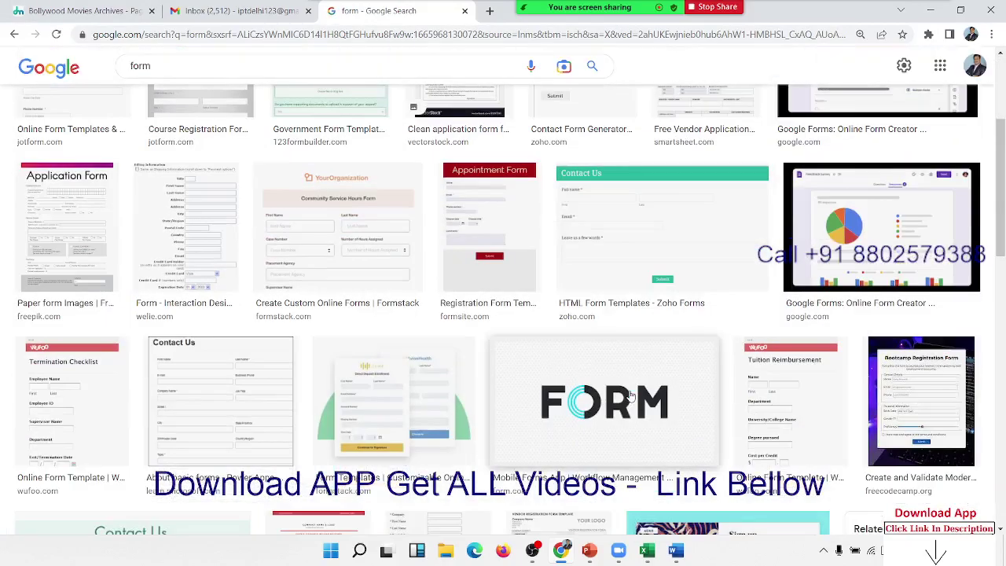
pyautogui.scroll(-3, 631, 396)
pyautogui.scroll(-3, 630, 395)
pyautogui.scroll(-3, 630, 395)
pyautogui.scroll(-3, 630, 396)
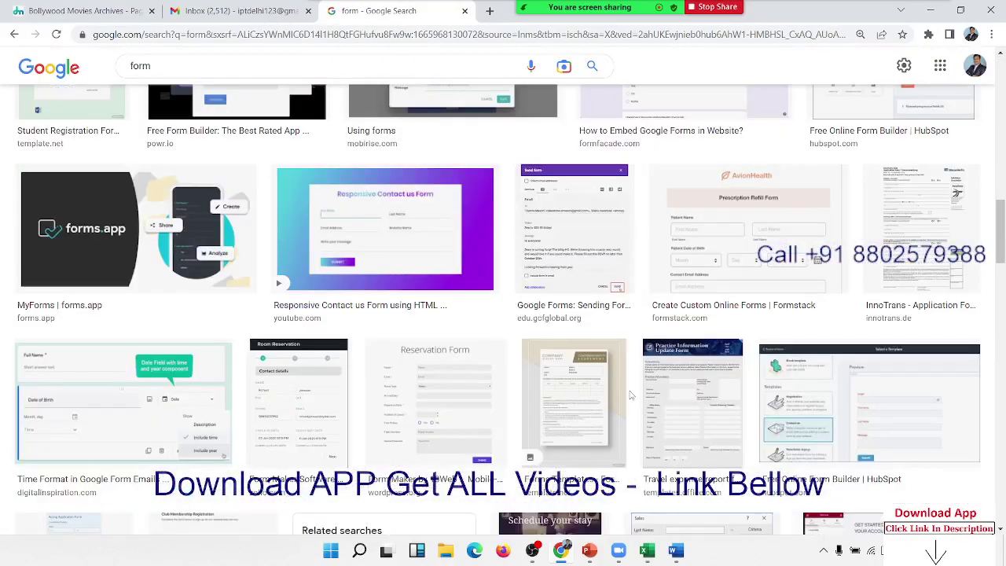
pyautogui.scroll(3, 631, 395)
pyautogui.scroll(5, 631, 395)
pyautogui.scroll(5, 631, 395)
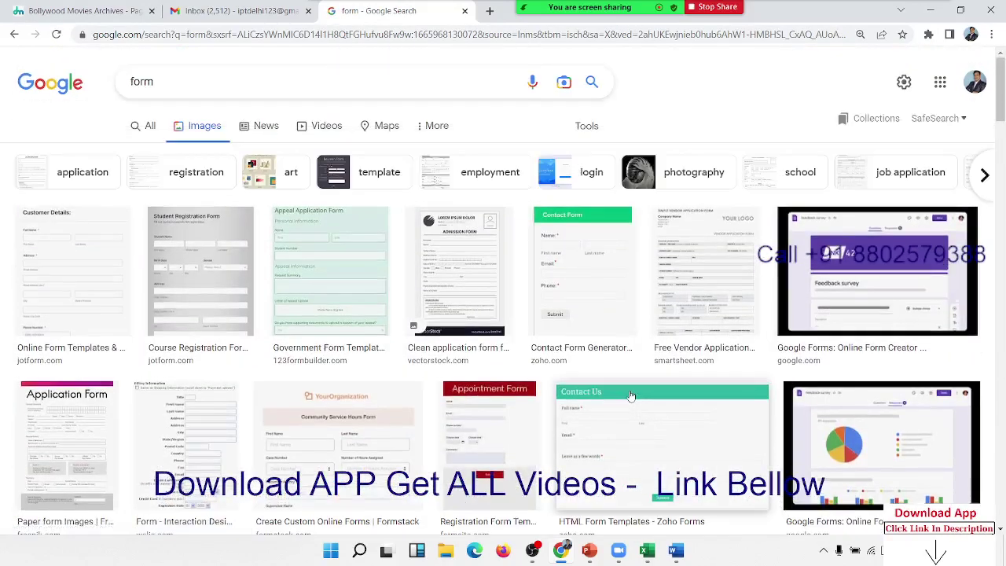
pyautogui.scroll(-5, 630, 396)
pyautogui.scroll(-5, 631, 395)
pyautogui.scroll(-1, 631, 396)
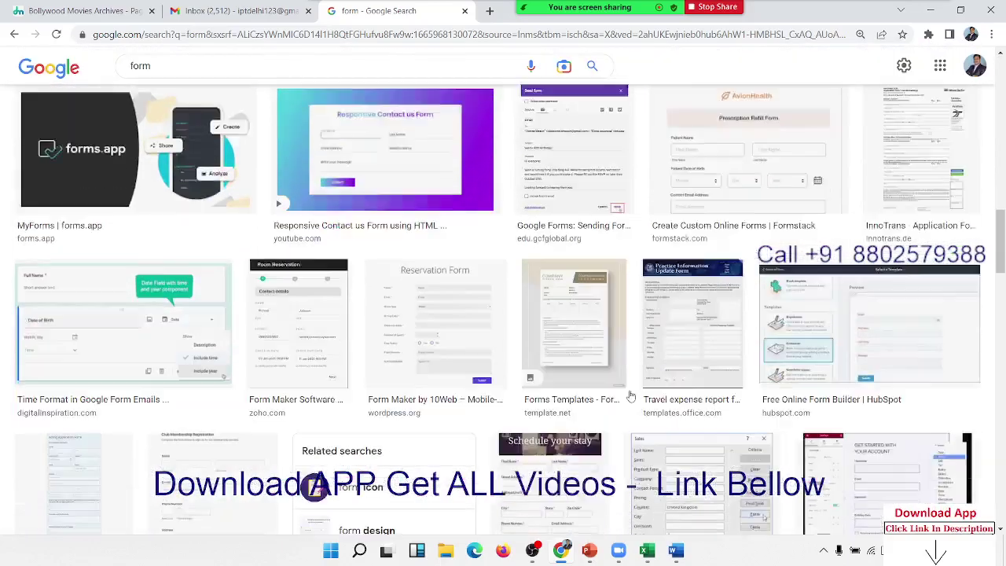
pyautogui.scroll(-3, 630, 396)
pyautogui.scroll(-3, 630, 395)
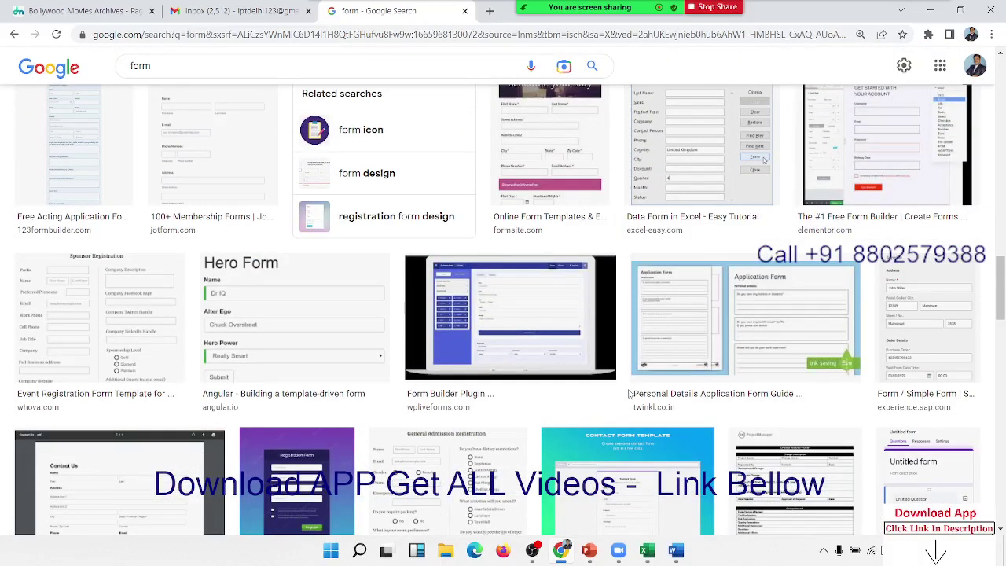
pyautogui.scroll(-3, 629, 391)
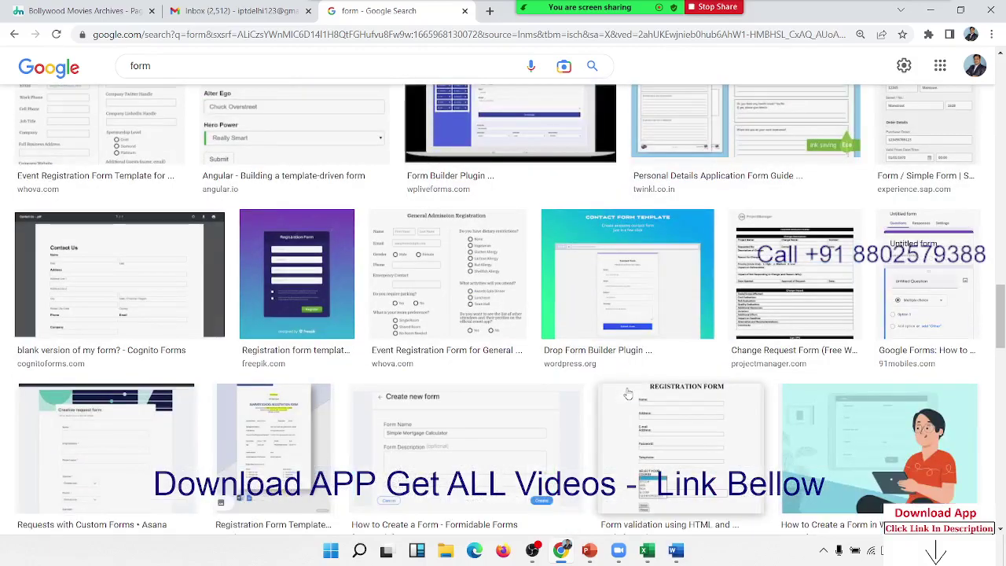
pyautogui.scroll(-2, 628, 393)
pyautogui.scroll(-2, 625, 386)
pyautogui.scroll(10, 617, 362)
pyautogui.scroll(5, 605, 337)
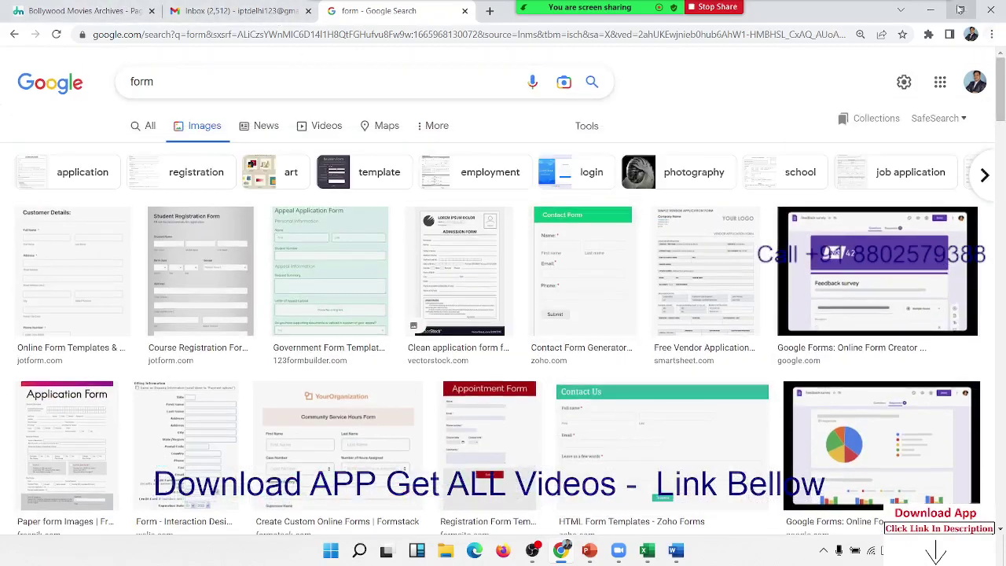
pyautogui.click(930, 9)
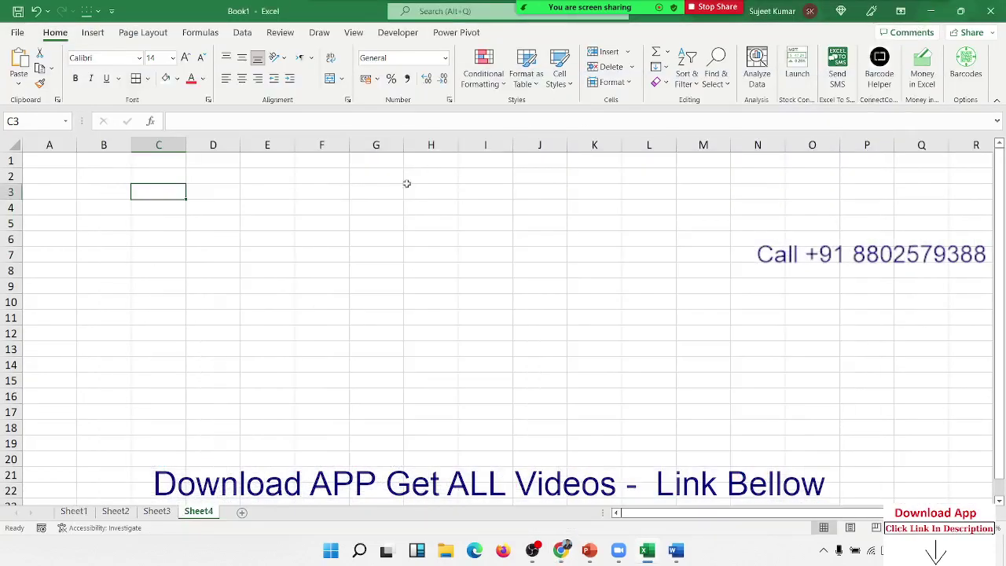
# - Select F3 on Sheet4, then switch to Sheet1 and select cell B3 holding 10°
pyautogui.click(311, 193)
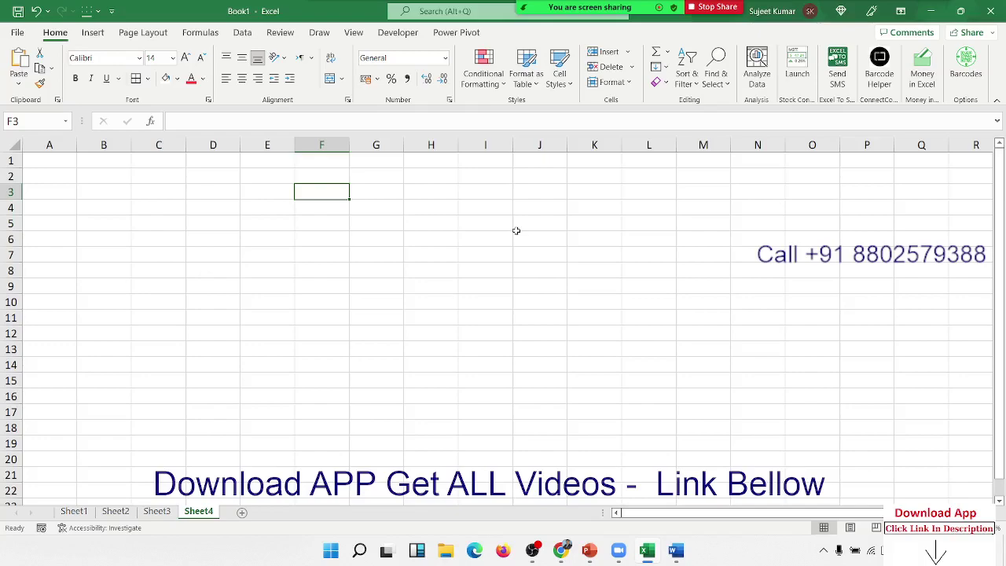
pyautogui.moveTo(629, 10)
pyautogui.click(74, 512)
pyautogui.click(224, 253)
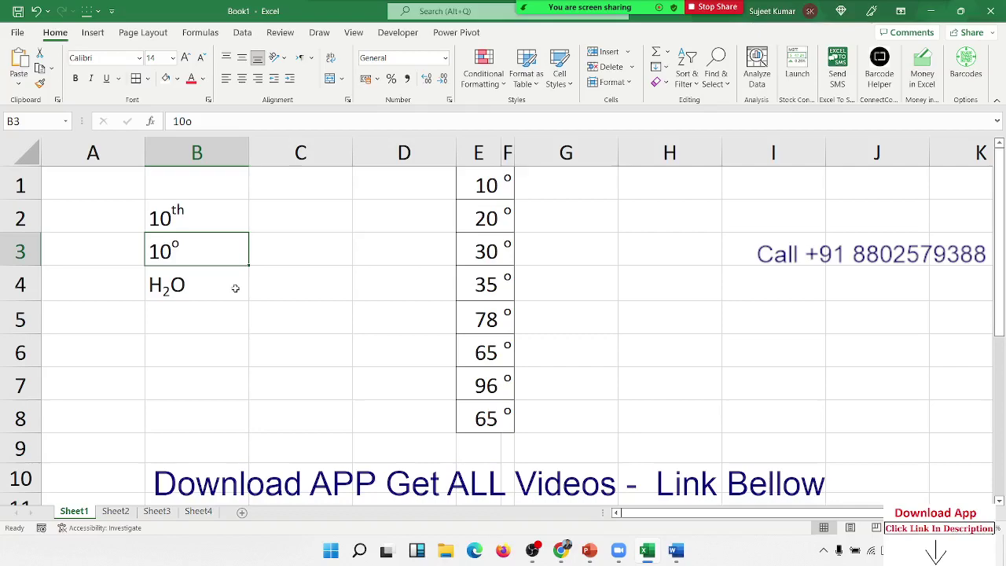
pyautogui.doubleClick(201, 249)
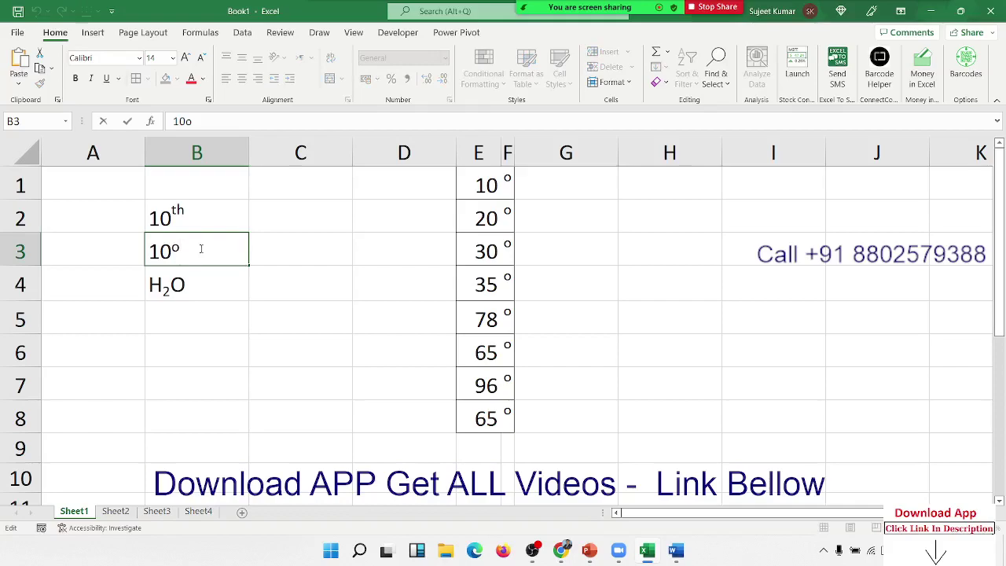
pyautogui.moveTo(201, 249); pyautogui.dragTo(148, 250)
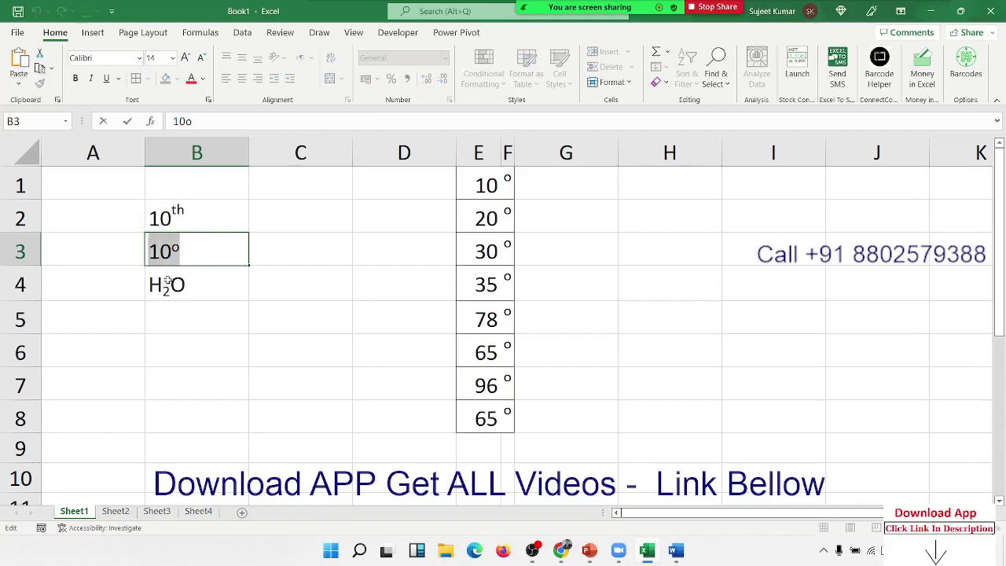
pyautogui.moveTo(172, 250); pyautogui.dragTo(180, 252)
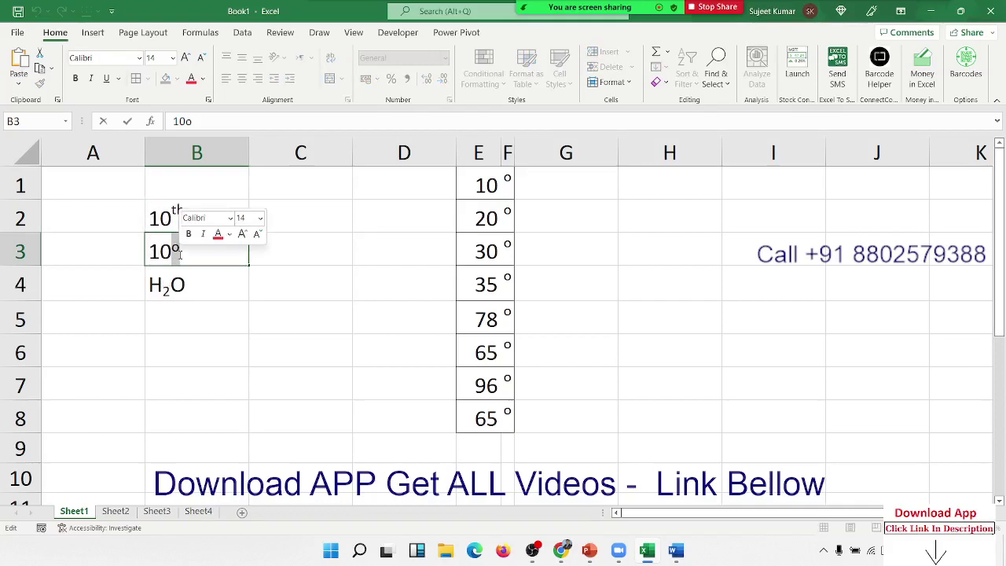
pyautogui.hotkey('ctrl', 'Return')
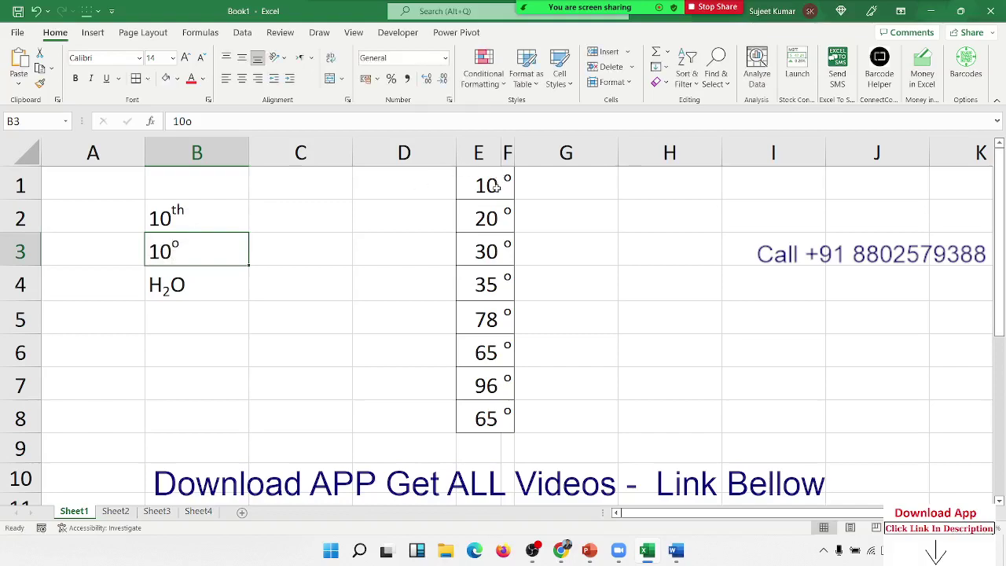
pyautogui.click(495, 186)
pyautogui.click(507, 181)
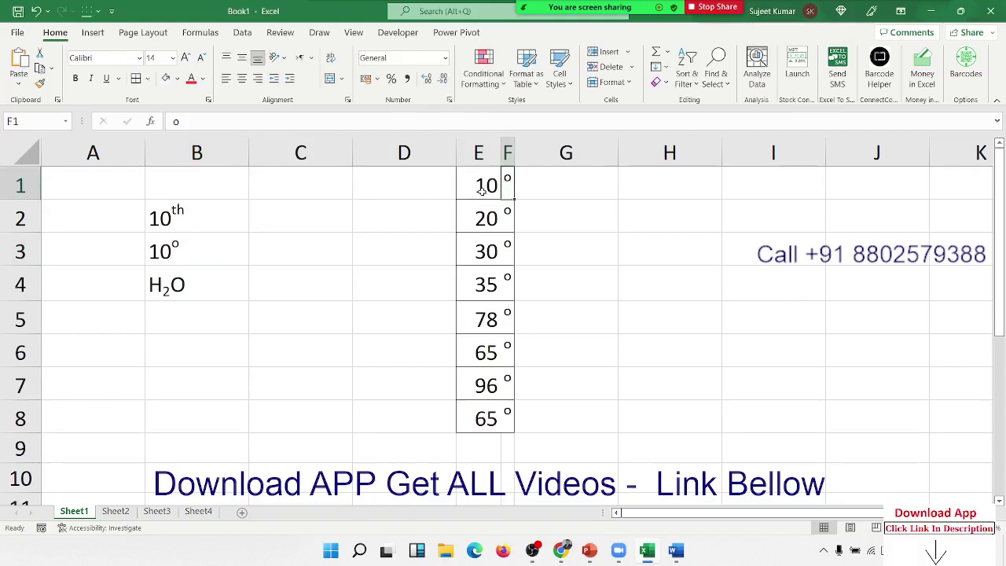
pyautogui.click(482, 190)
pyautogui.click(507, 182)
pyautogui.moveTo(488, 182); pyautogui.dragTo(476, 387)
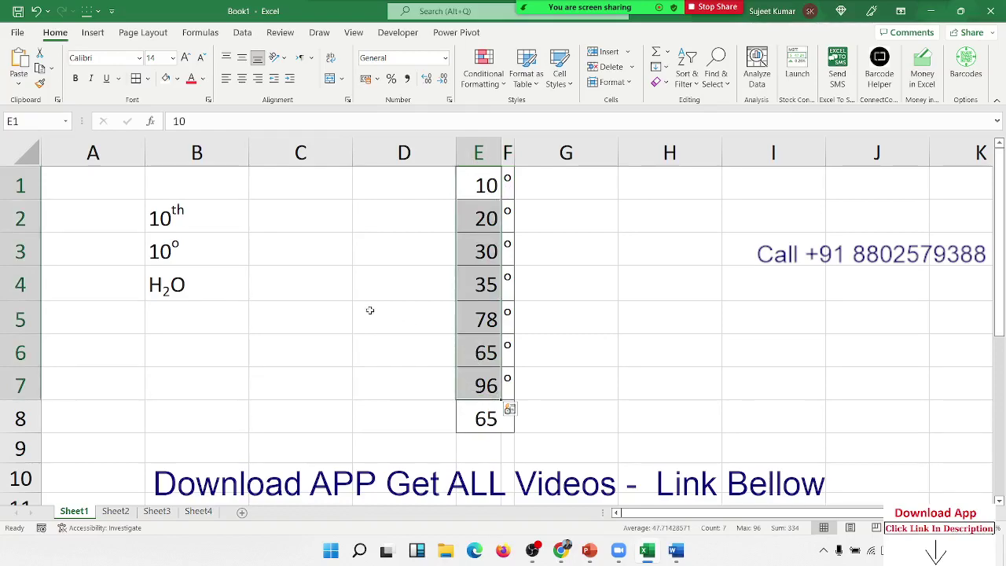
pyautogui.click(331, 299)
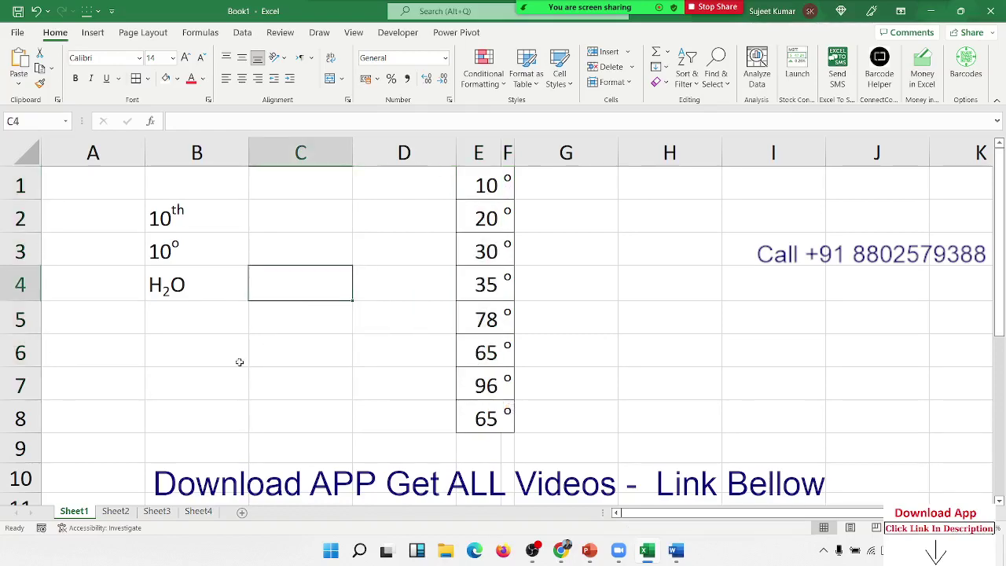